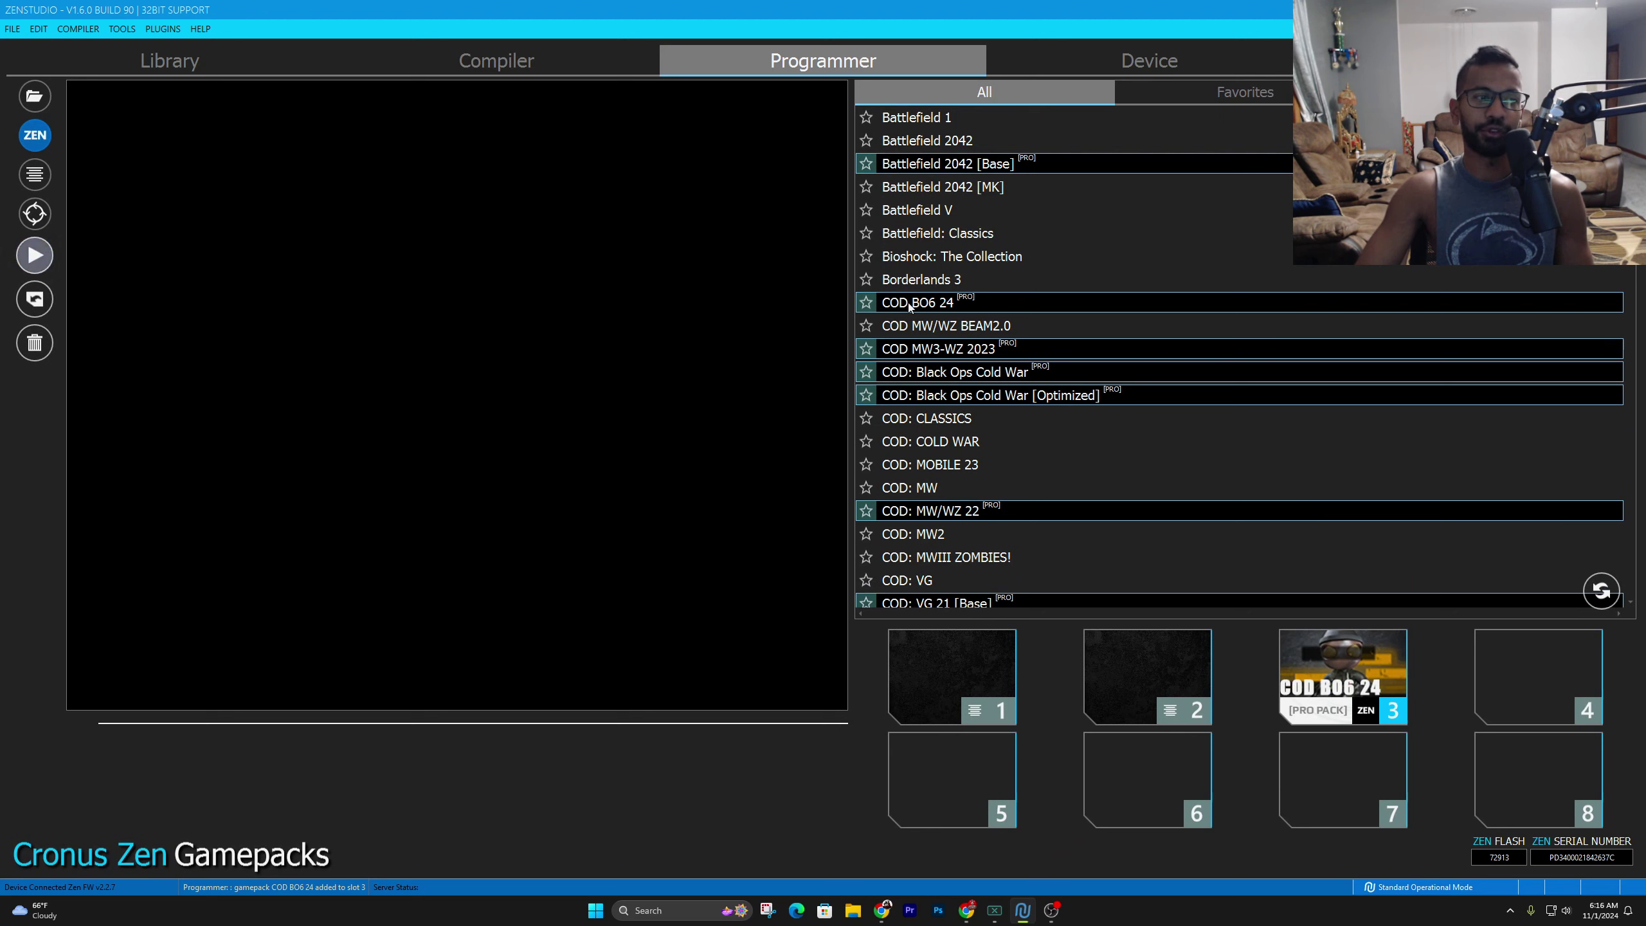
Select the COD BO6 24 gamepack and open its configuration from slot 3
left_click(910, 303)
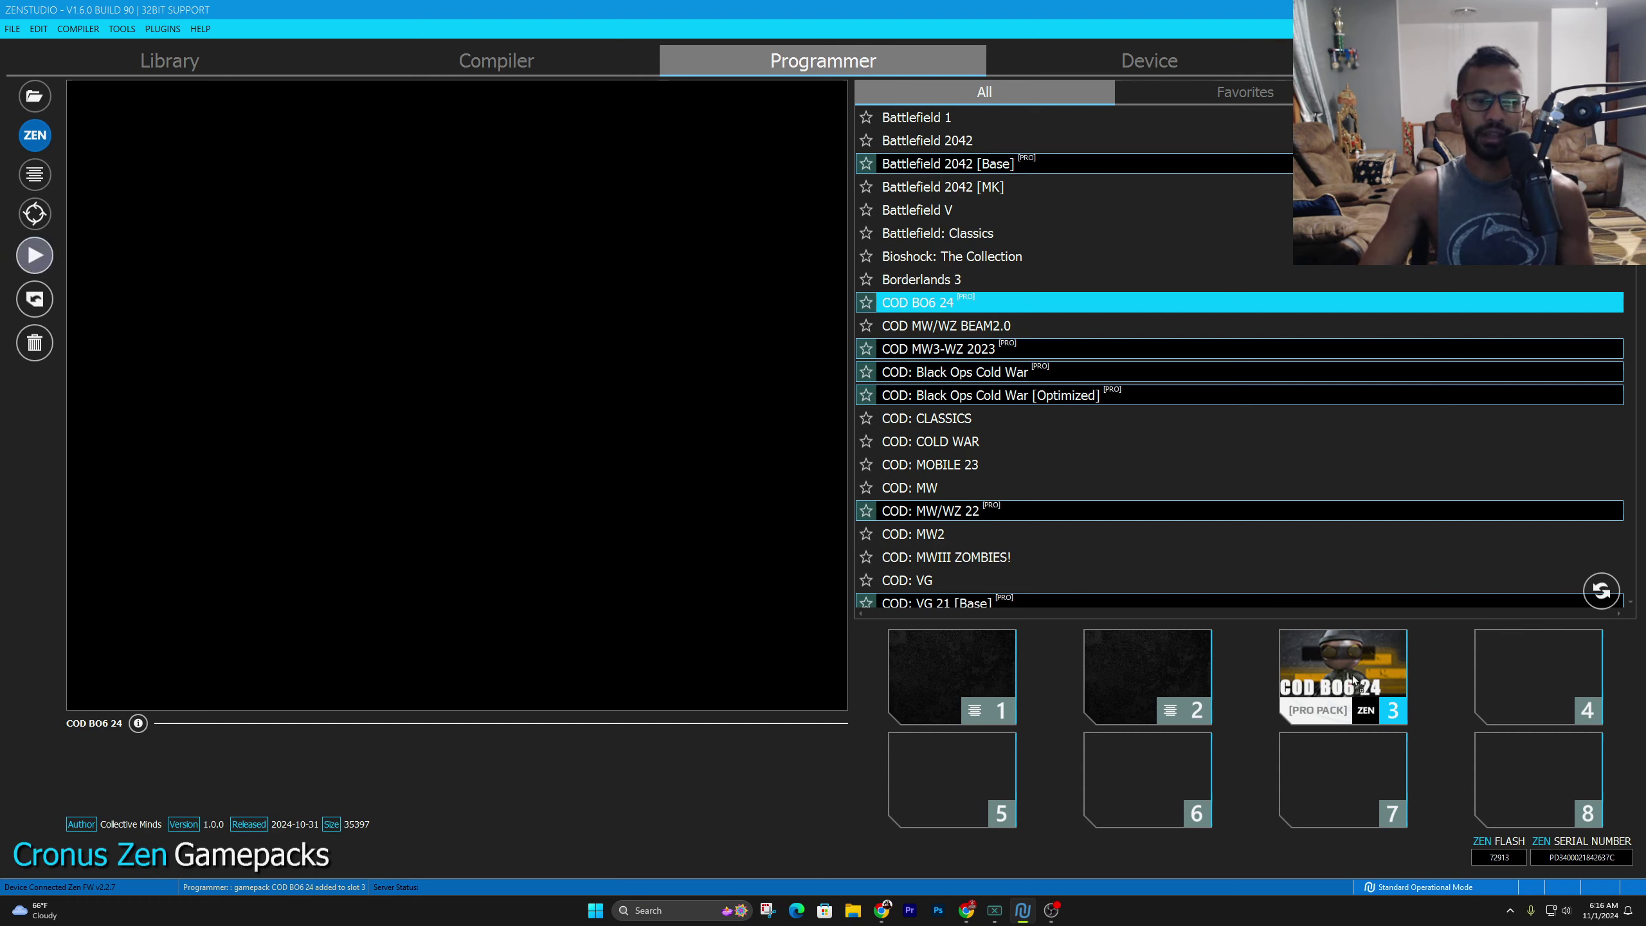
double_click(1365, 686)
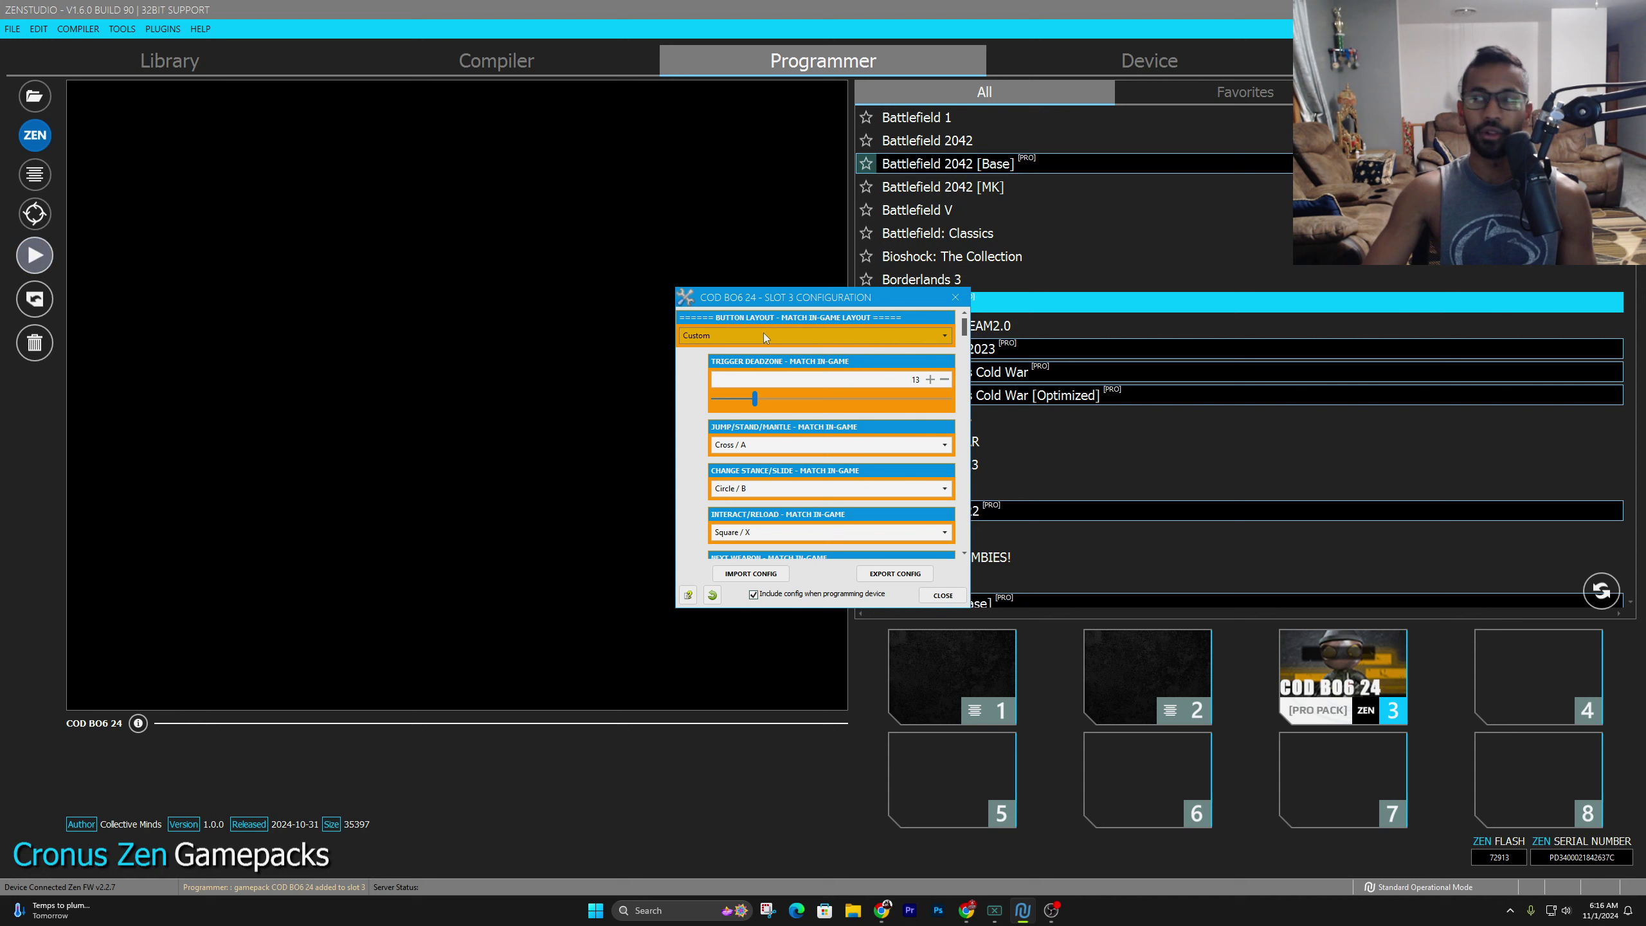
left_click(954, 297)
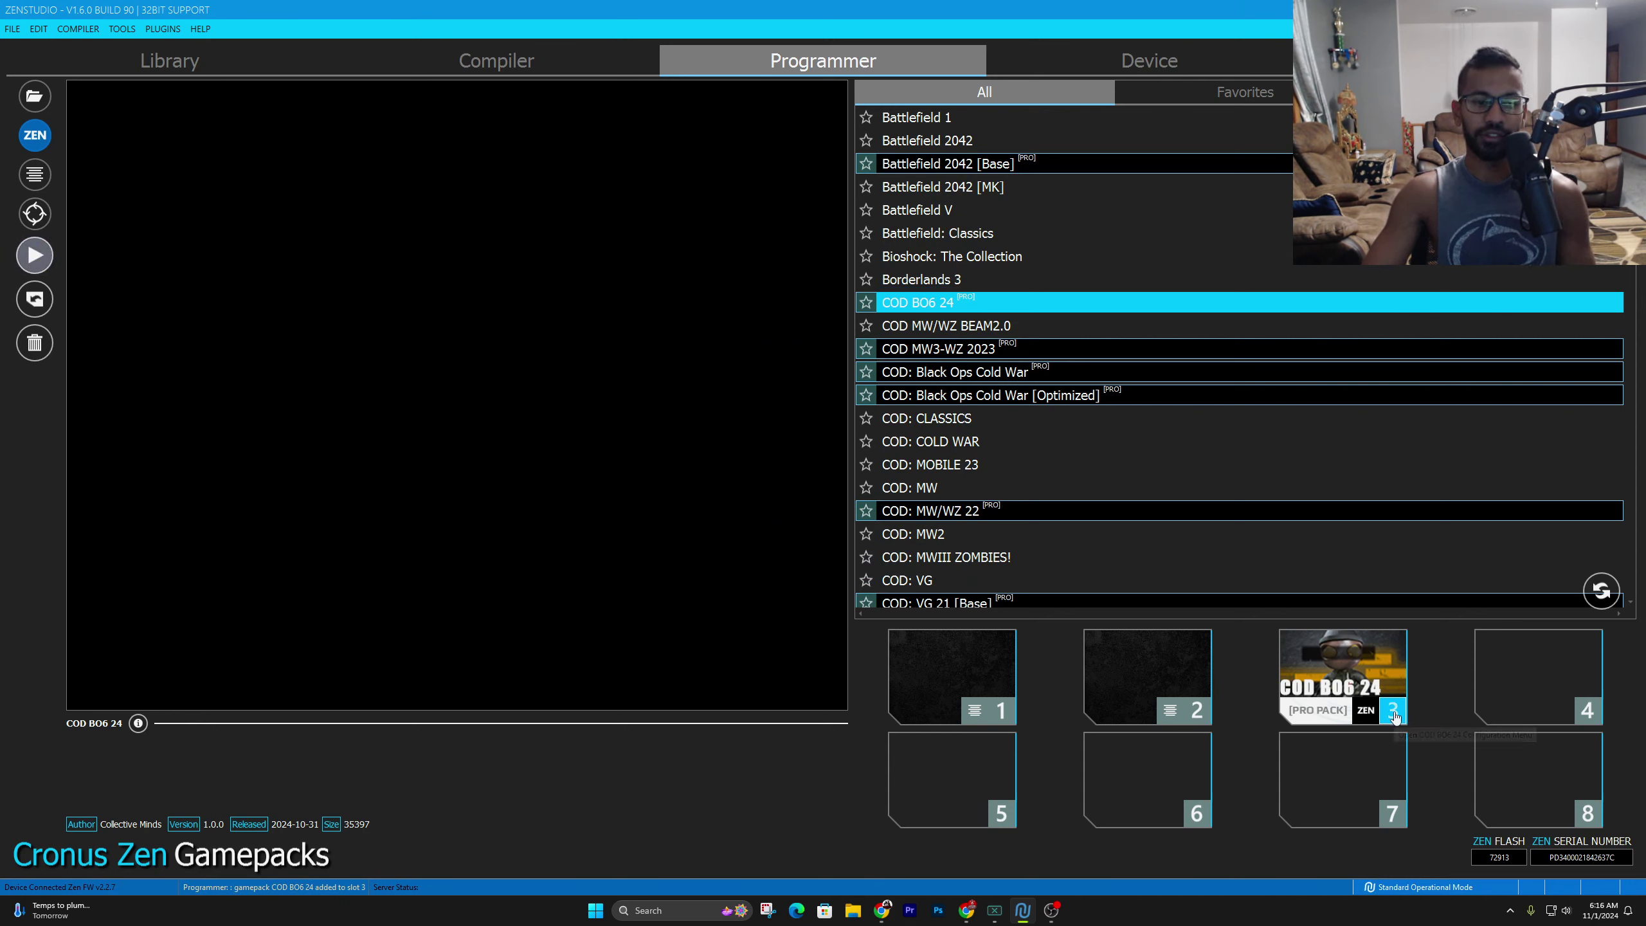
left_click(1395, 715)
left_click(956, 297)
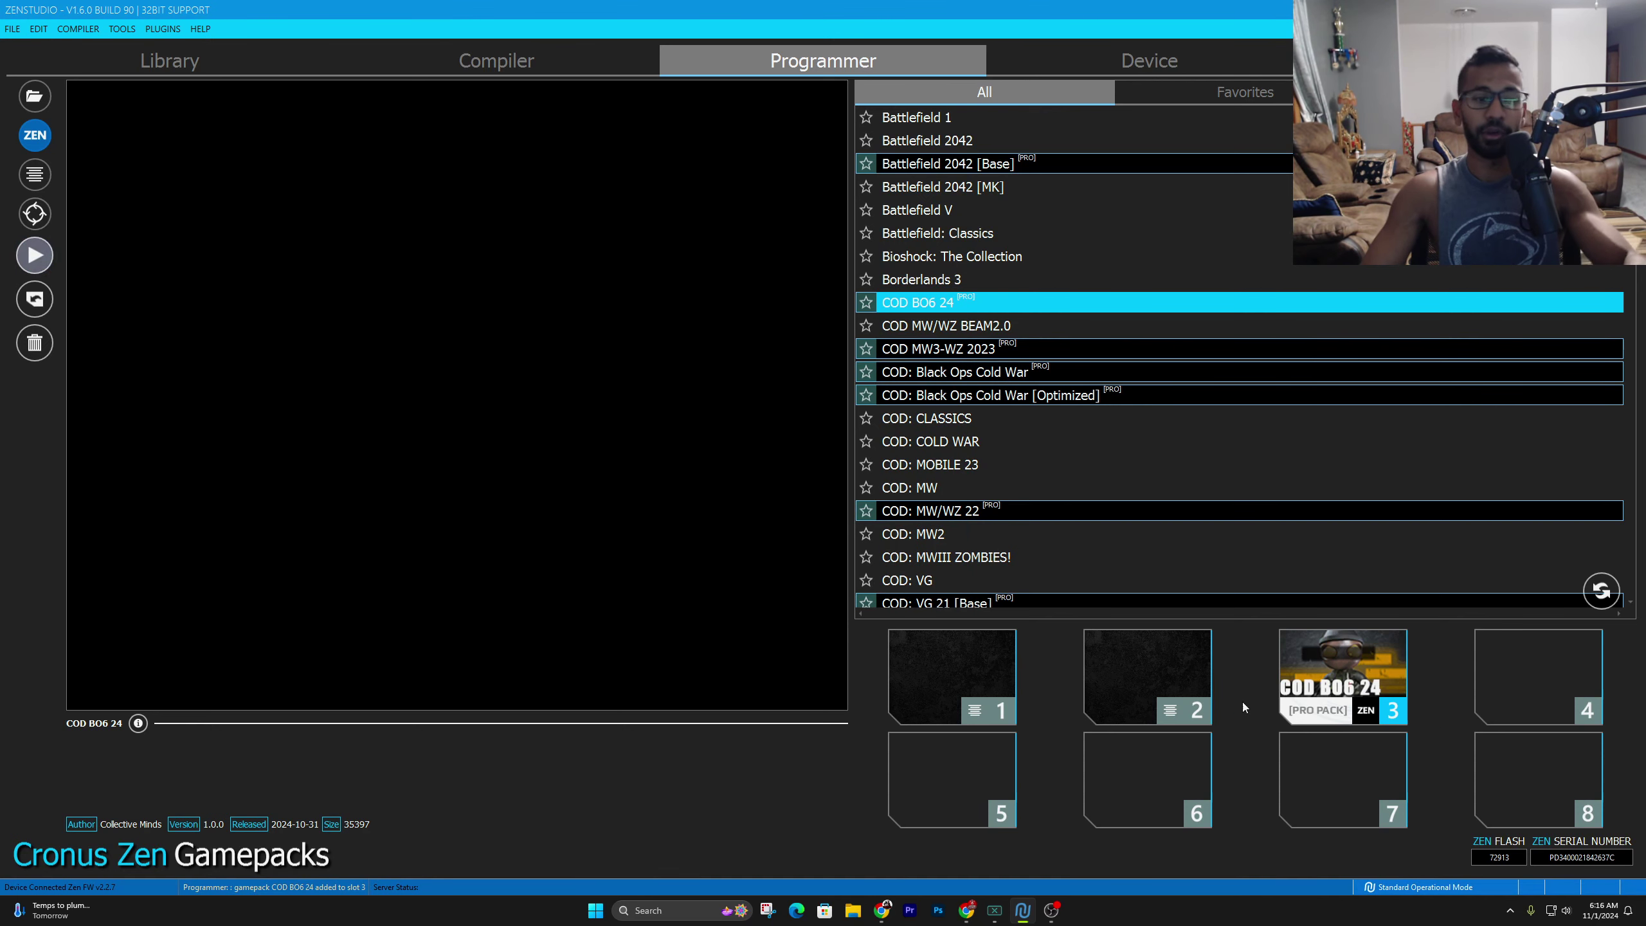
left_click(1396, 714)
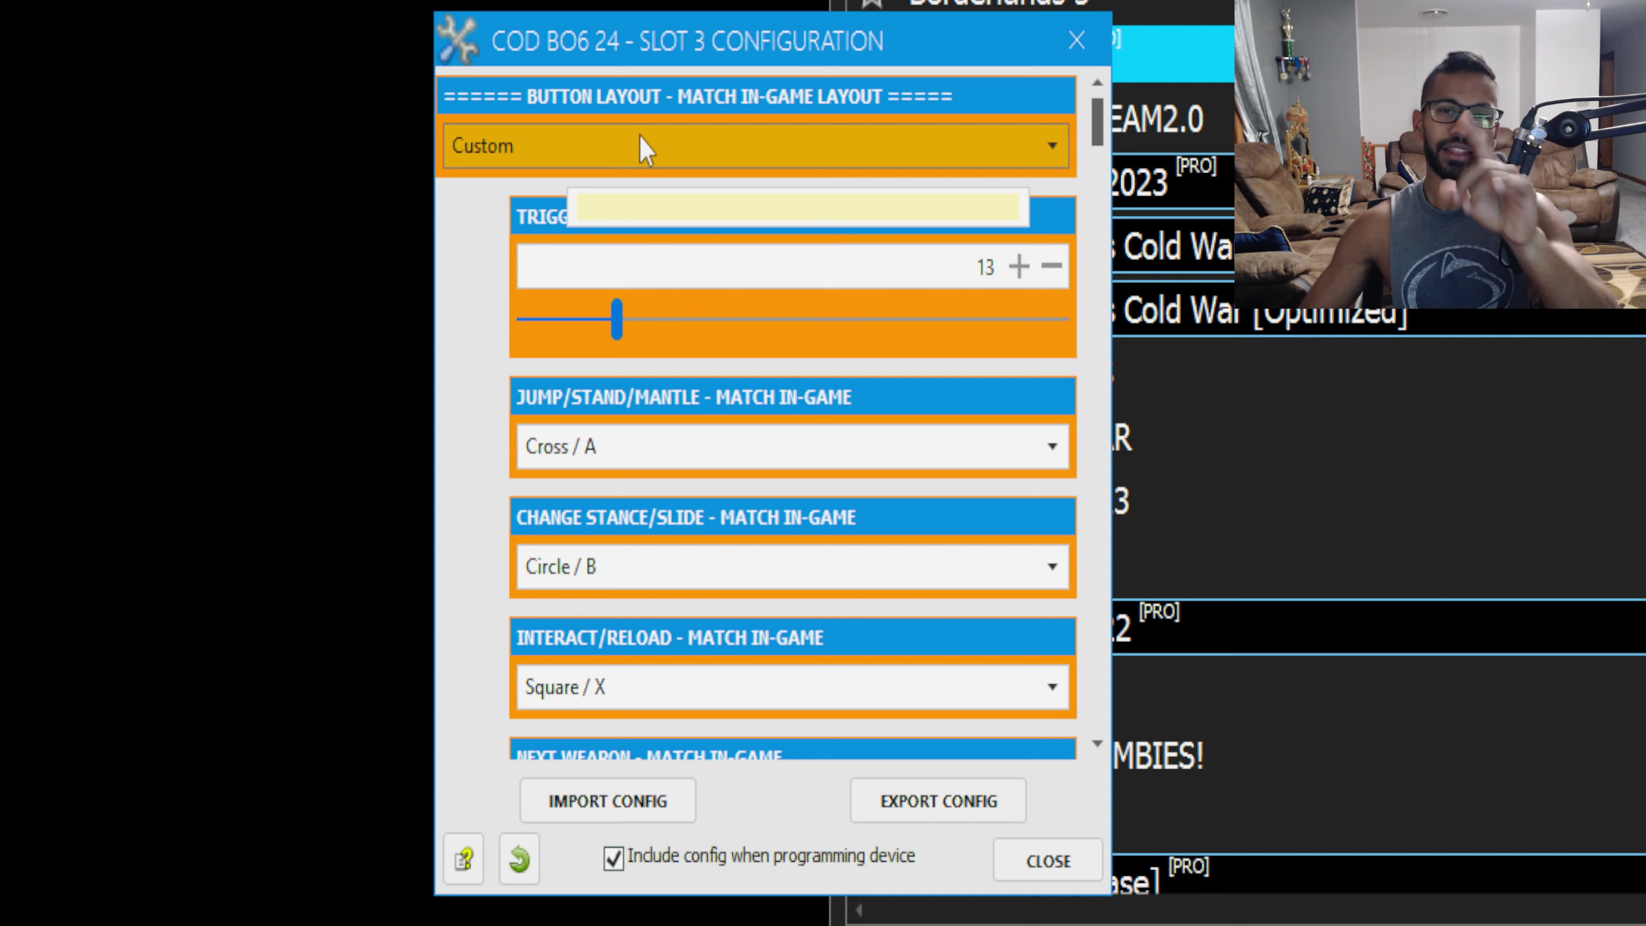
Examine the weapon options offered for the Loadout 1 primary weapon, leaving the selection as it is
left_click_drag(1103, 125, 1082, 454)
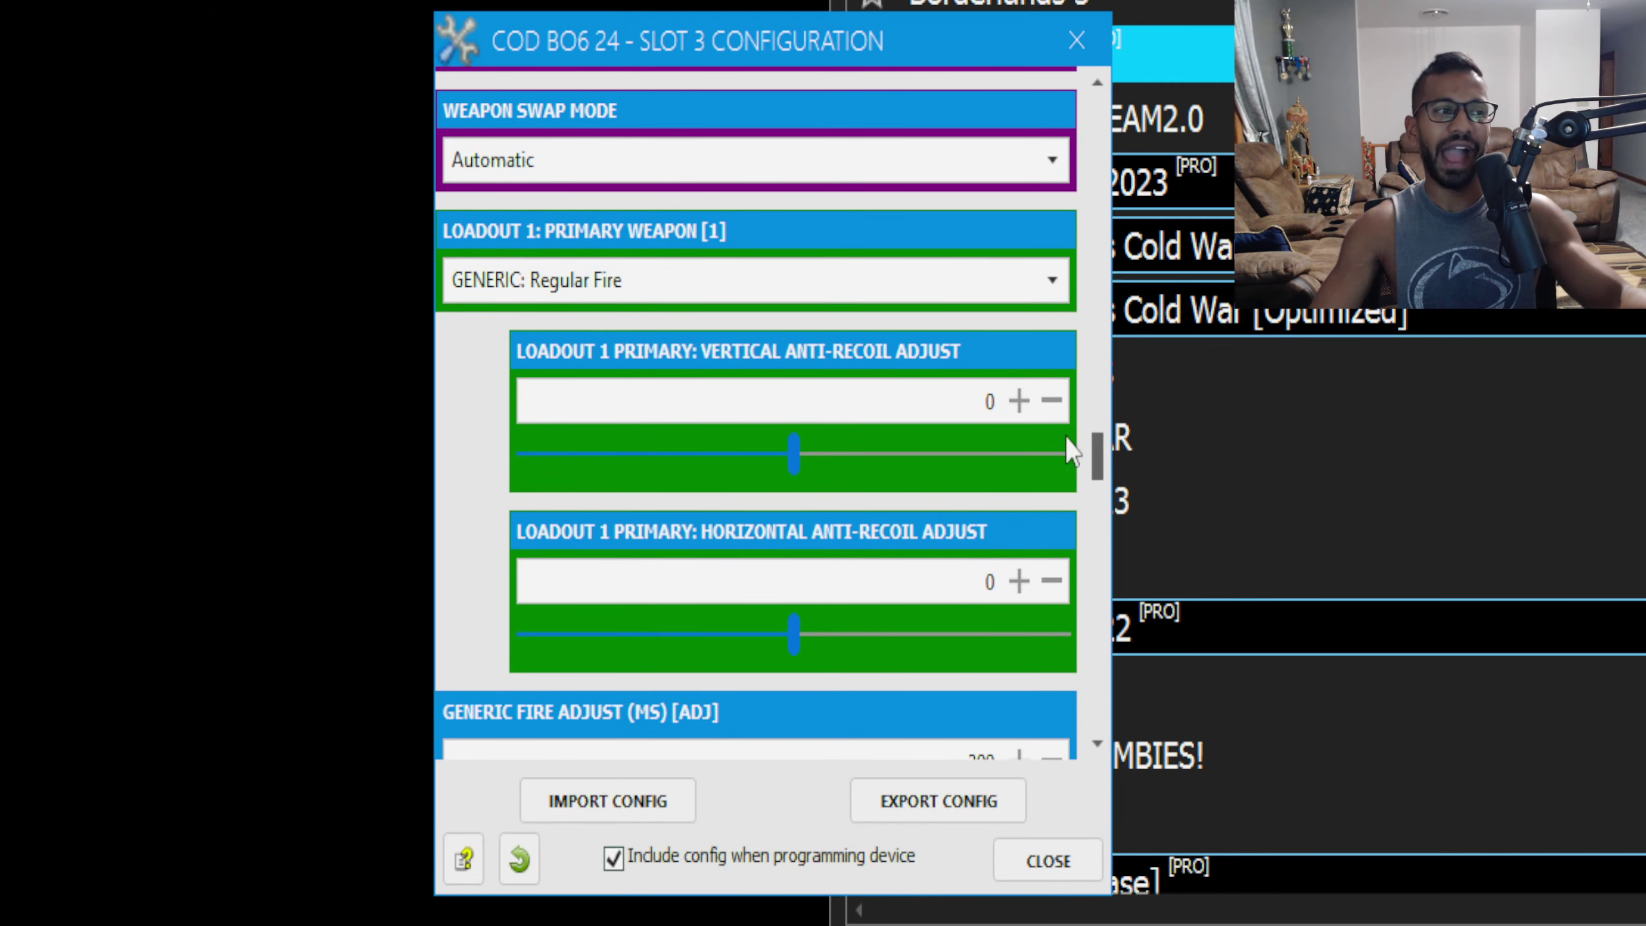
left_click(620, 298)
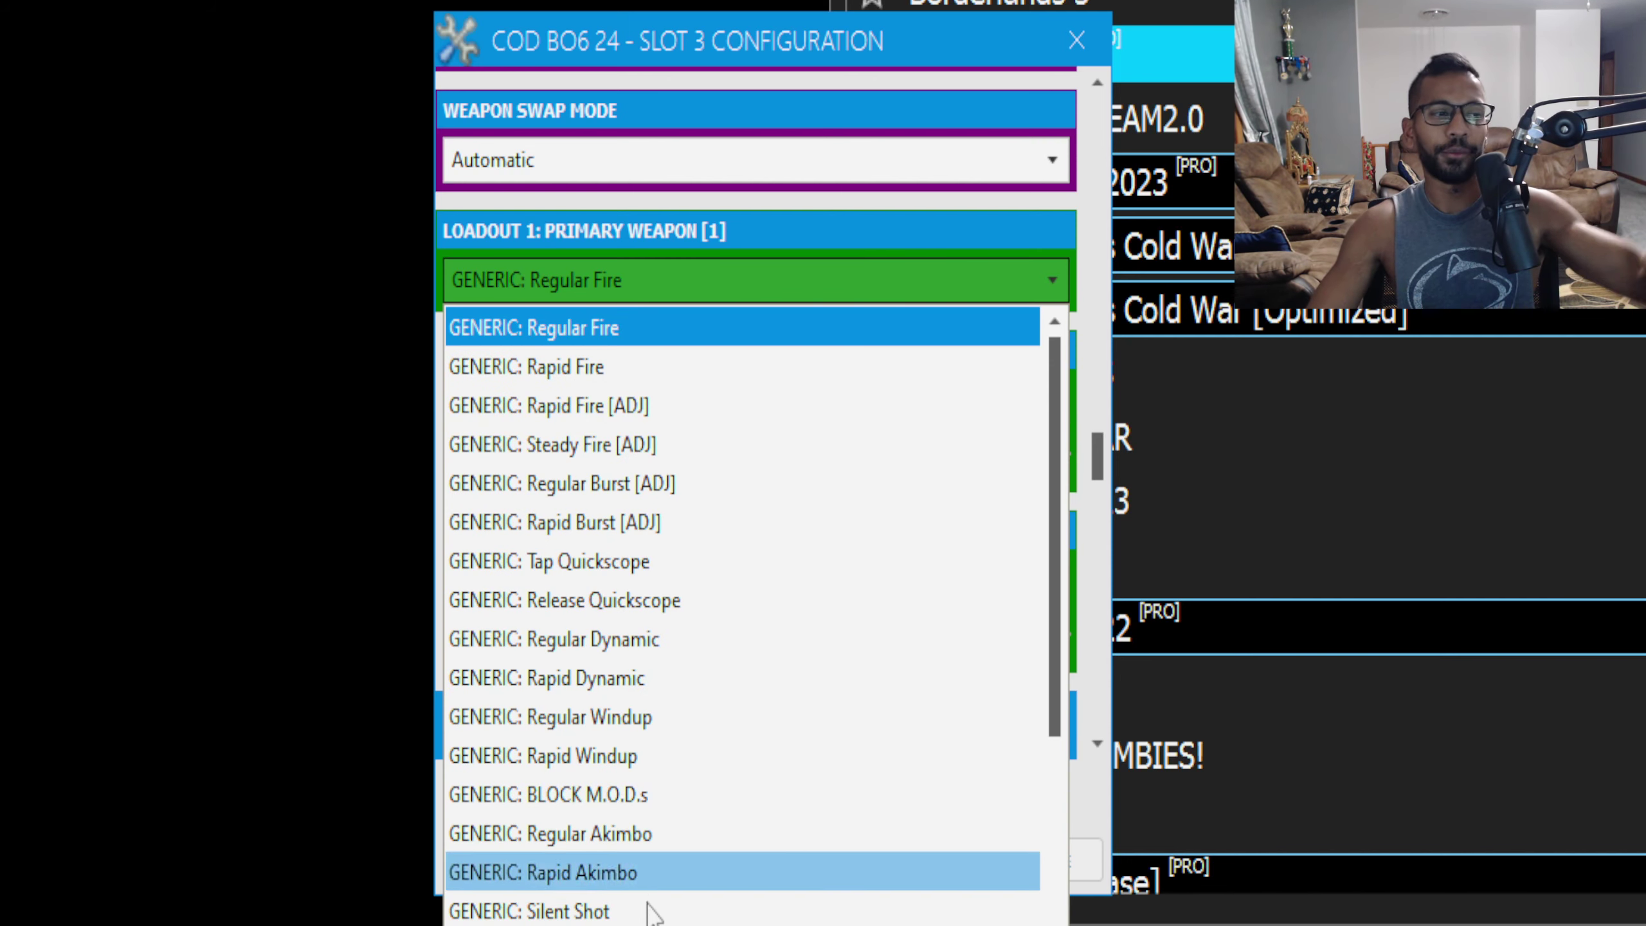
left_click(601, 290)
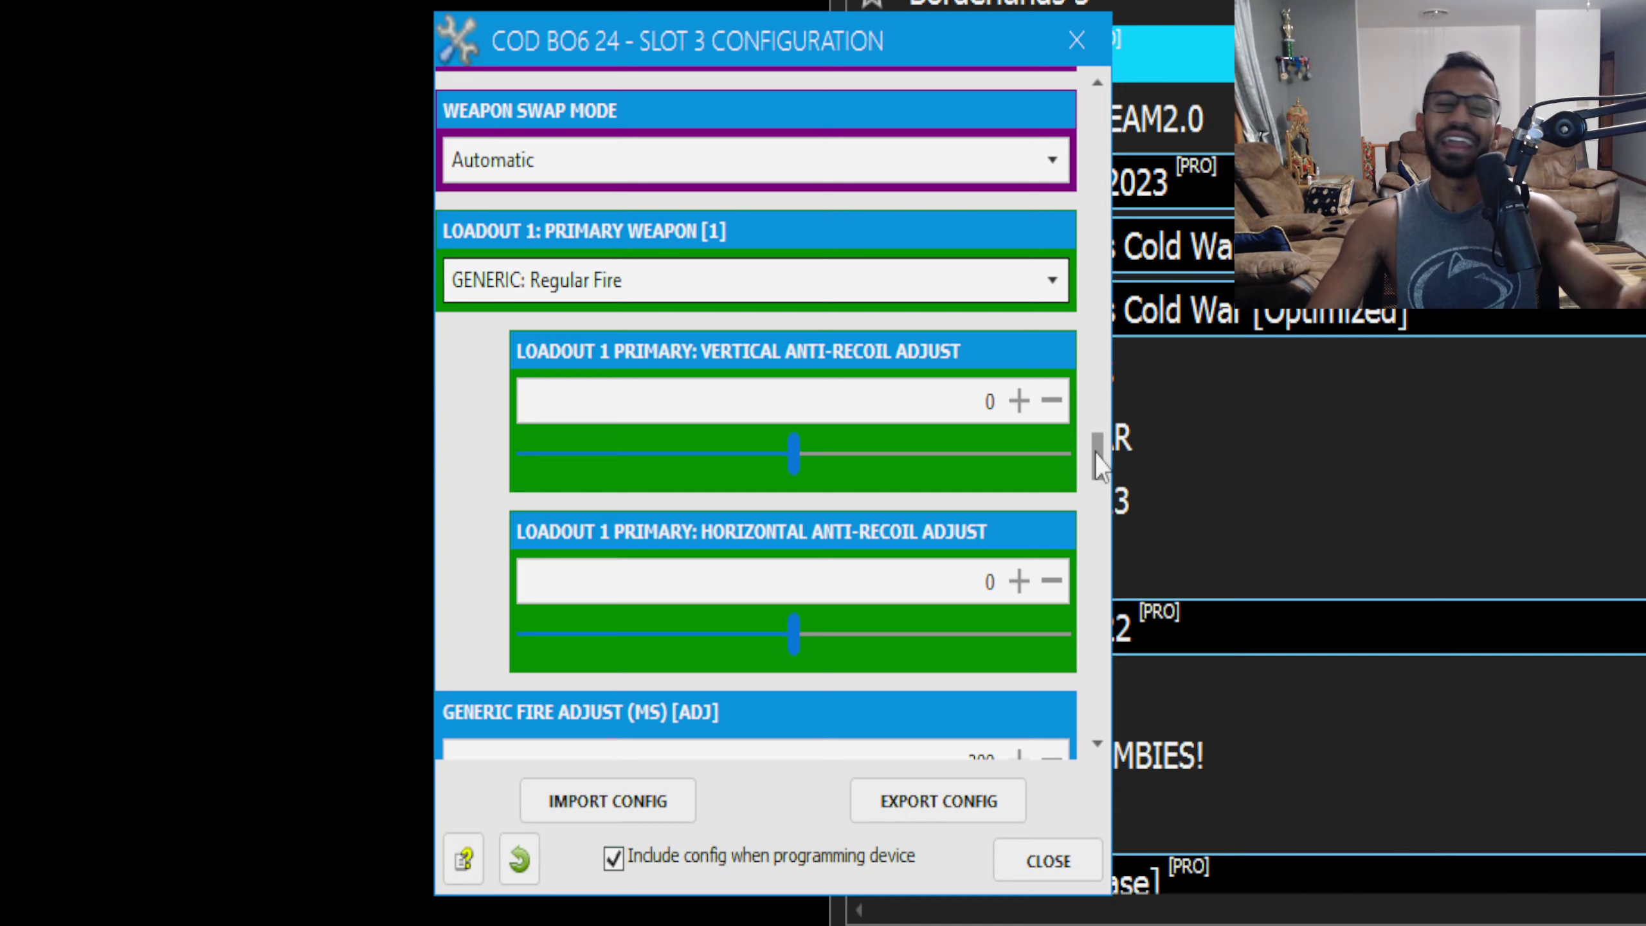
Set the button layout at the start of the slot 3 configuration to Tactical
left_click_drag(1097, 457, 1103, 113)
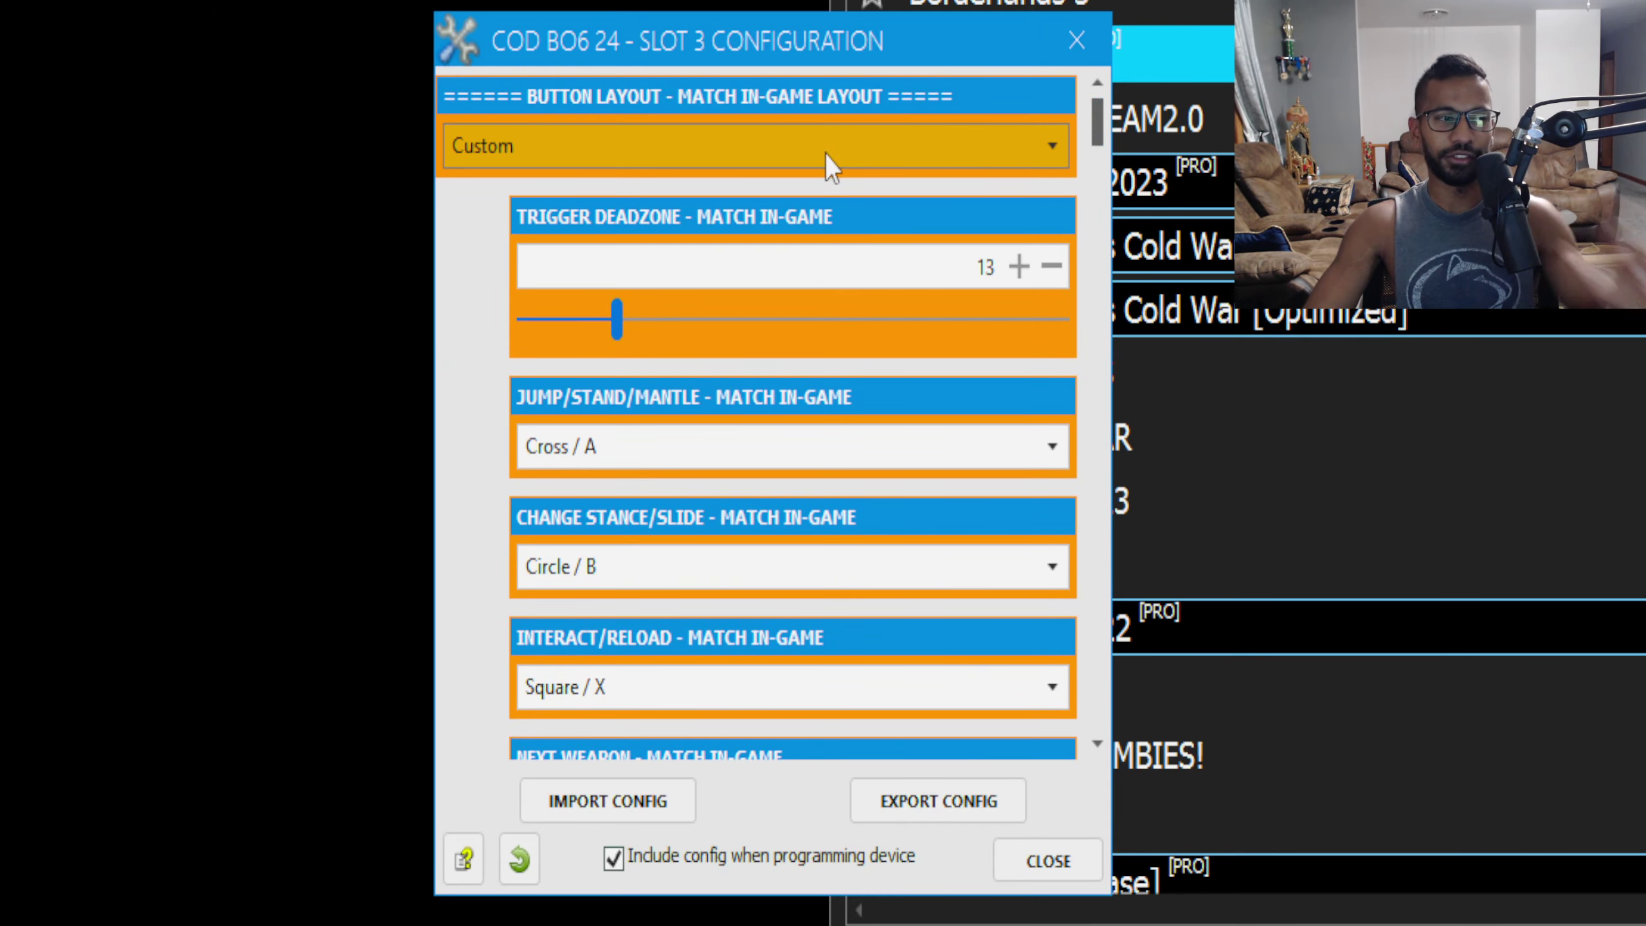
left_click(671, 155)
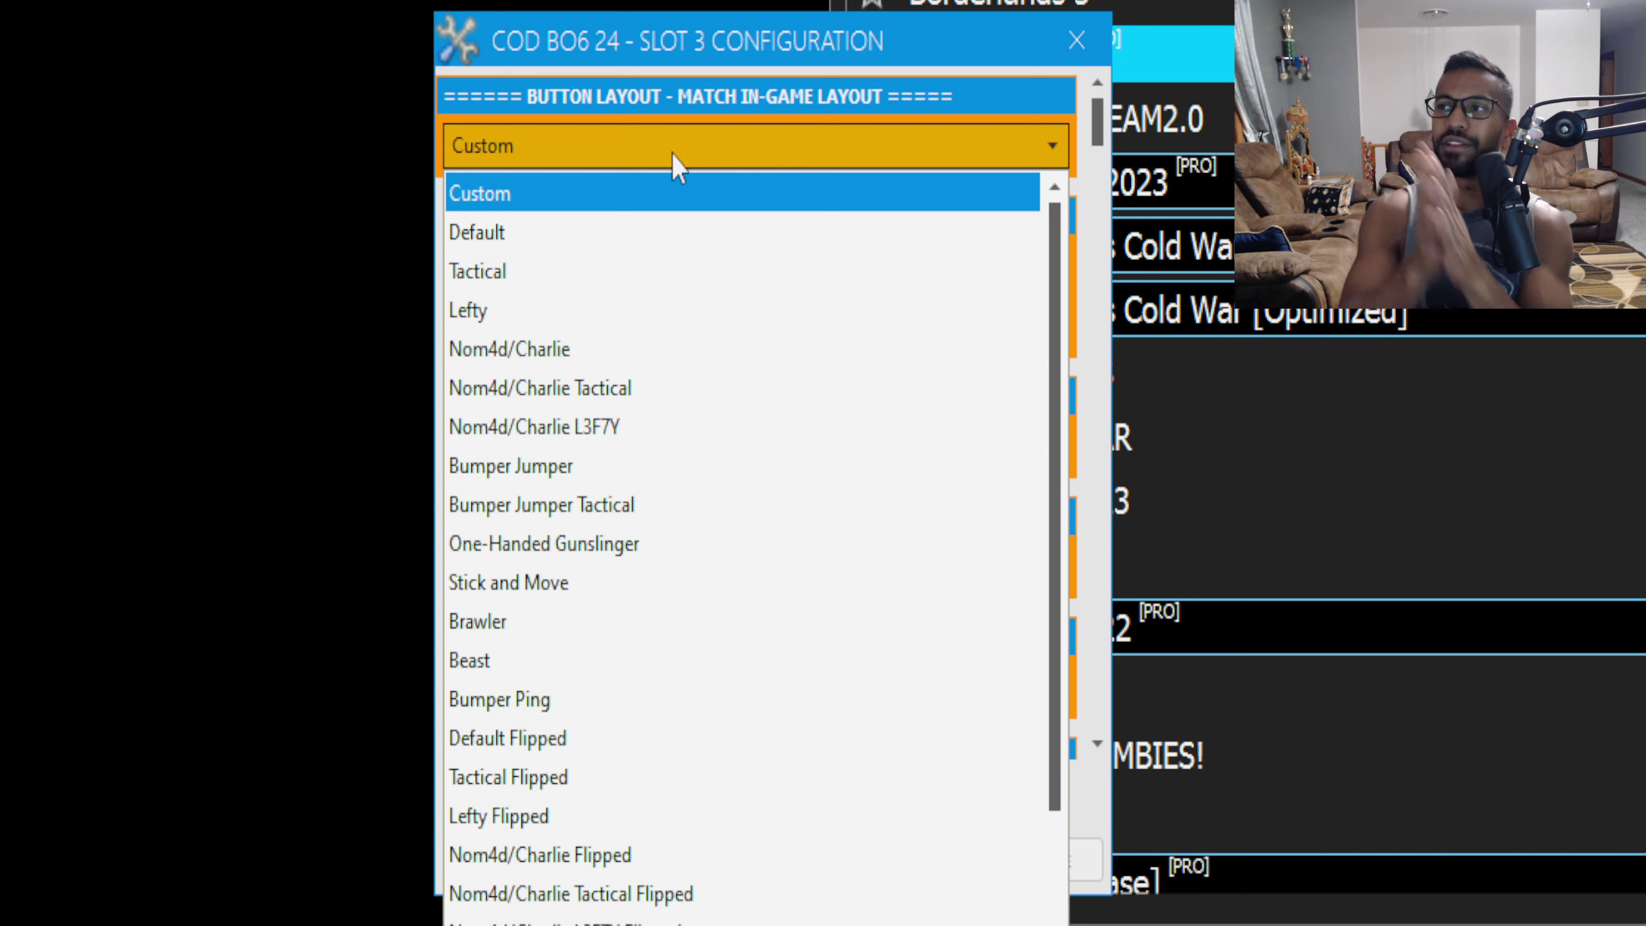
left_click(519, 267)
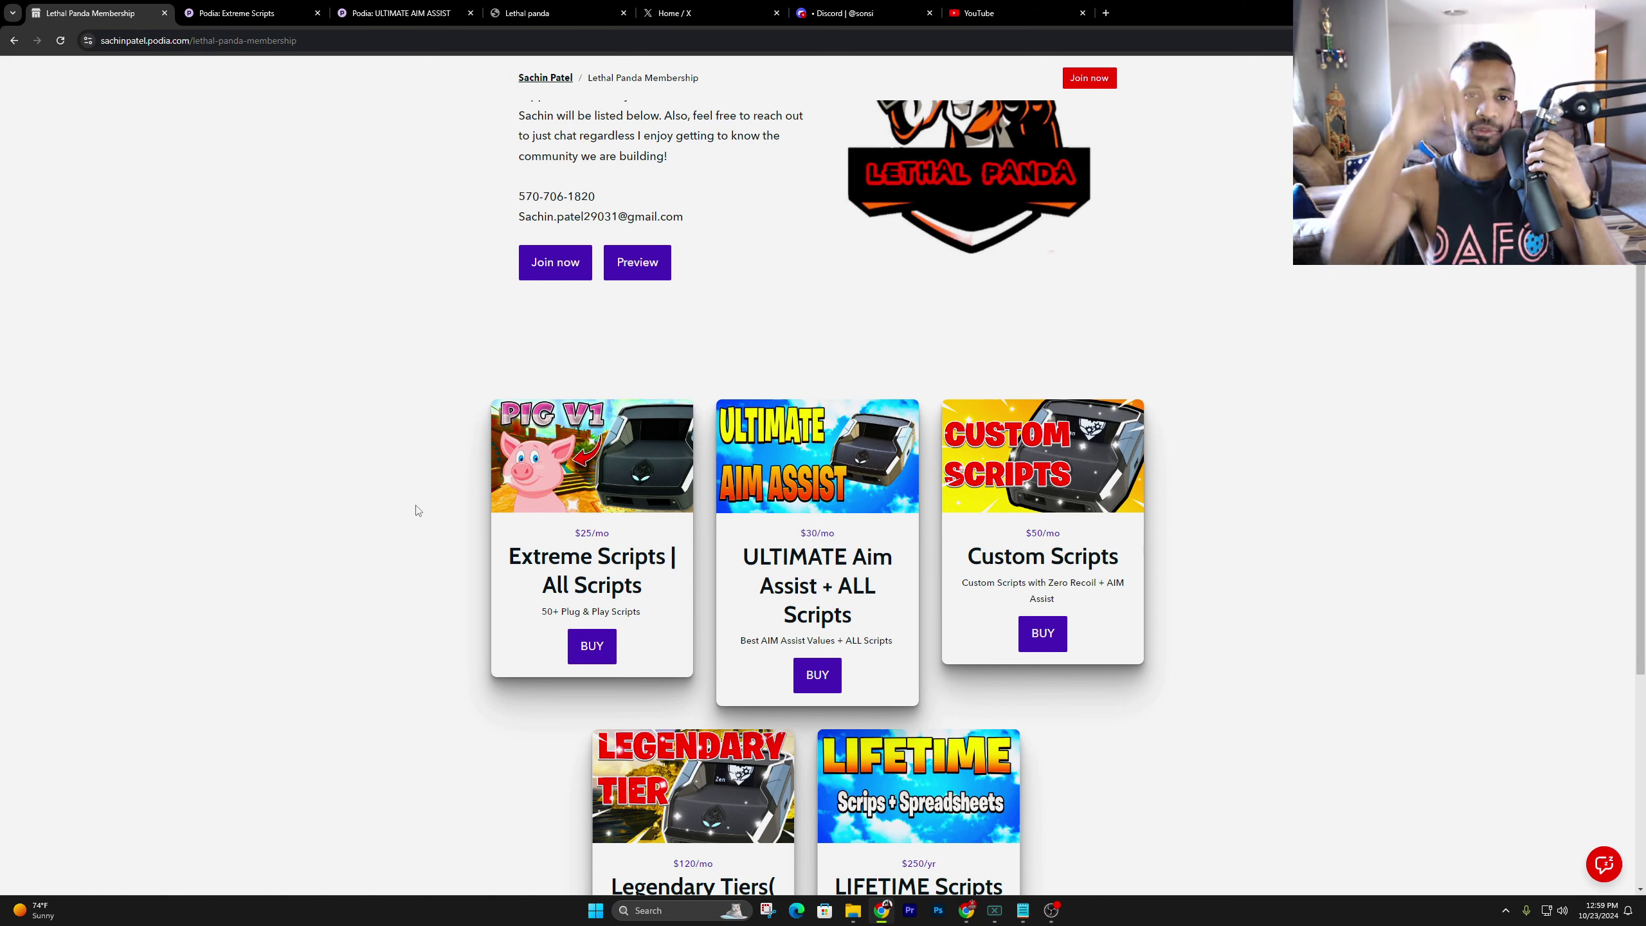
Switch to the browser and review the contact details and subscription tiers on the Lethal Panda Membership page
scroll(418, 510, "up", 2)
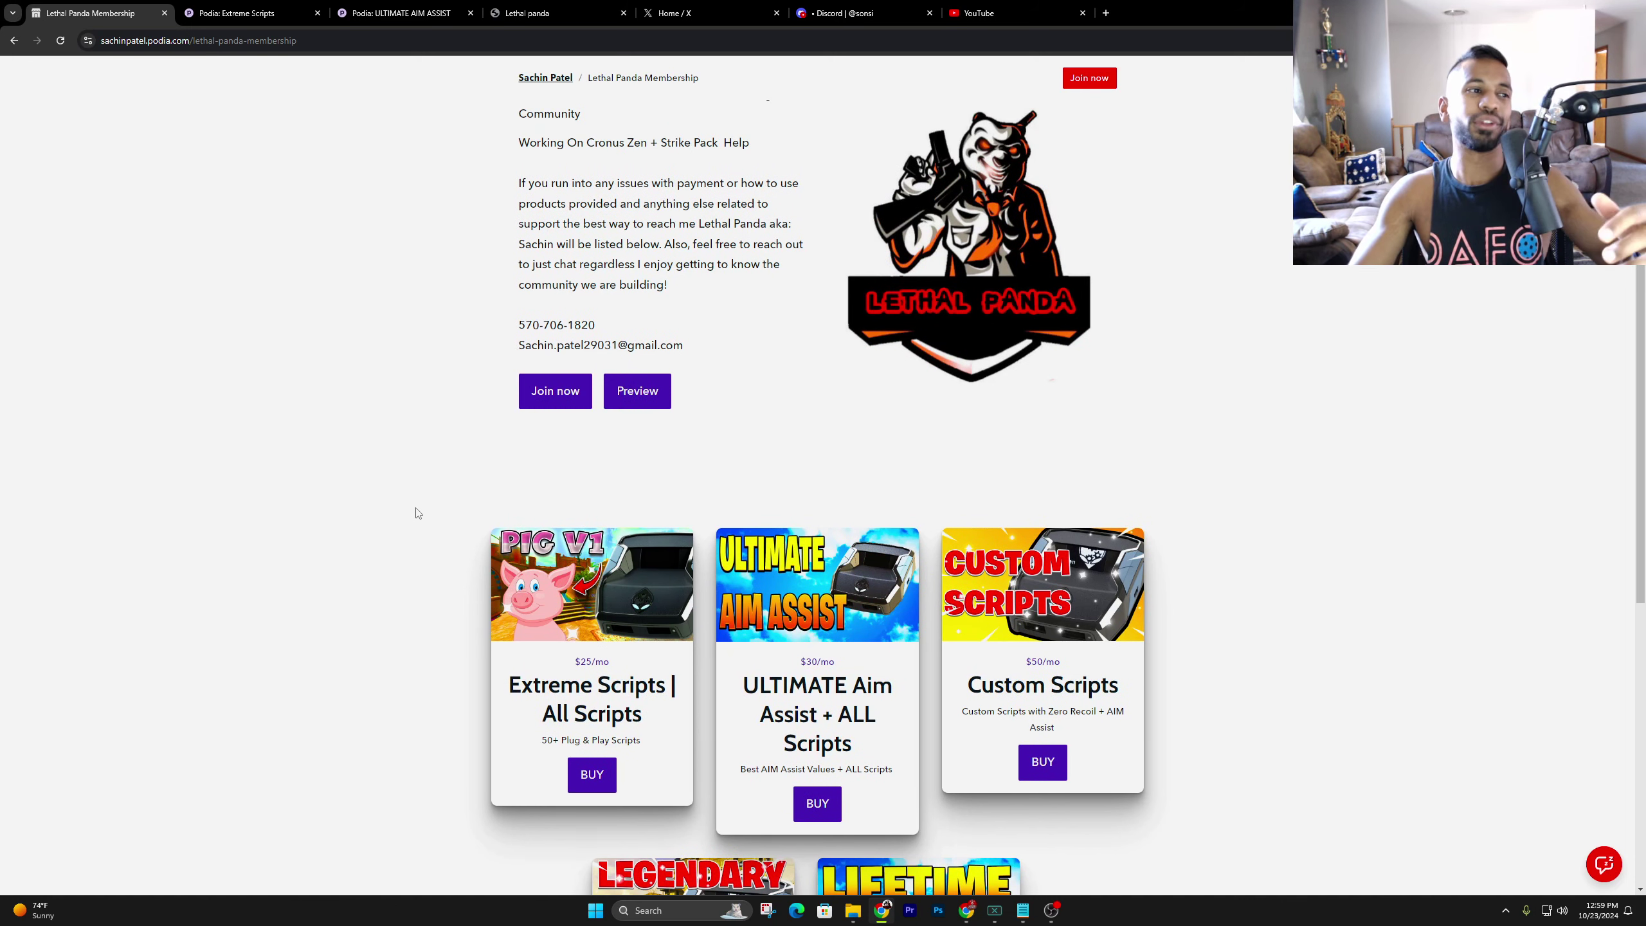
scroll(420, 516, "down", 1)
scroll(422, 522, "down", 1)
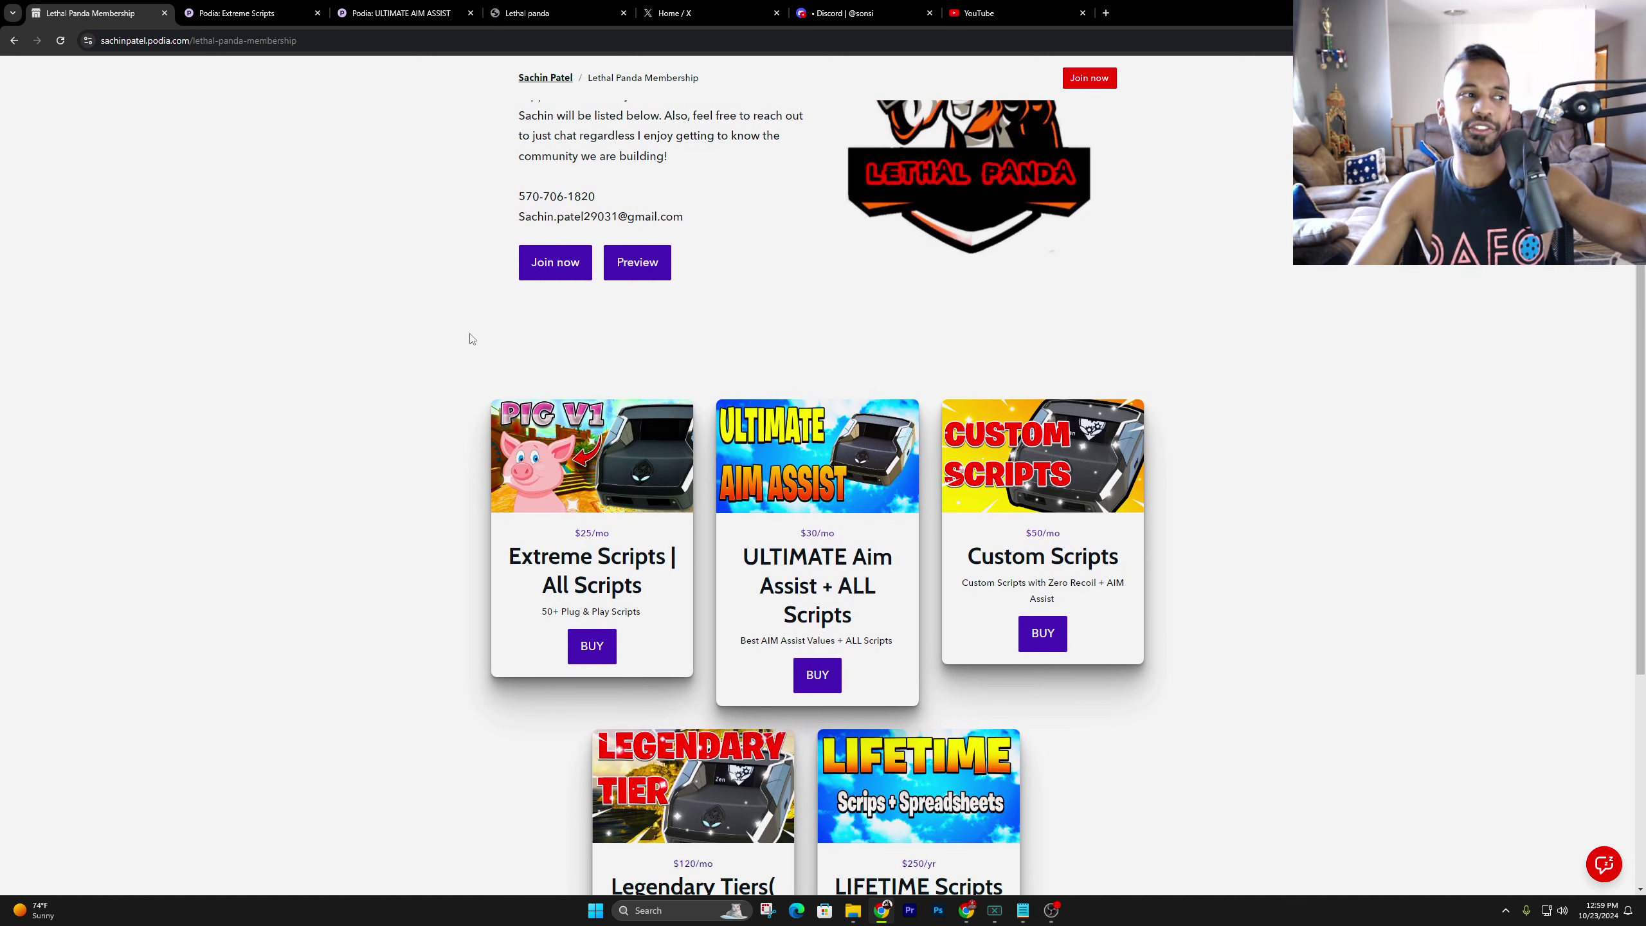
left_click_drag(510, 201, 679, 213)
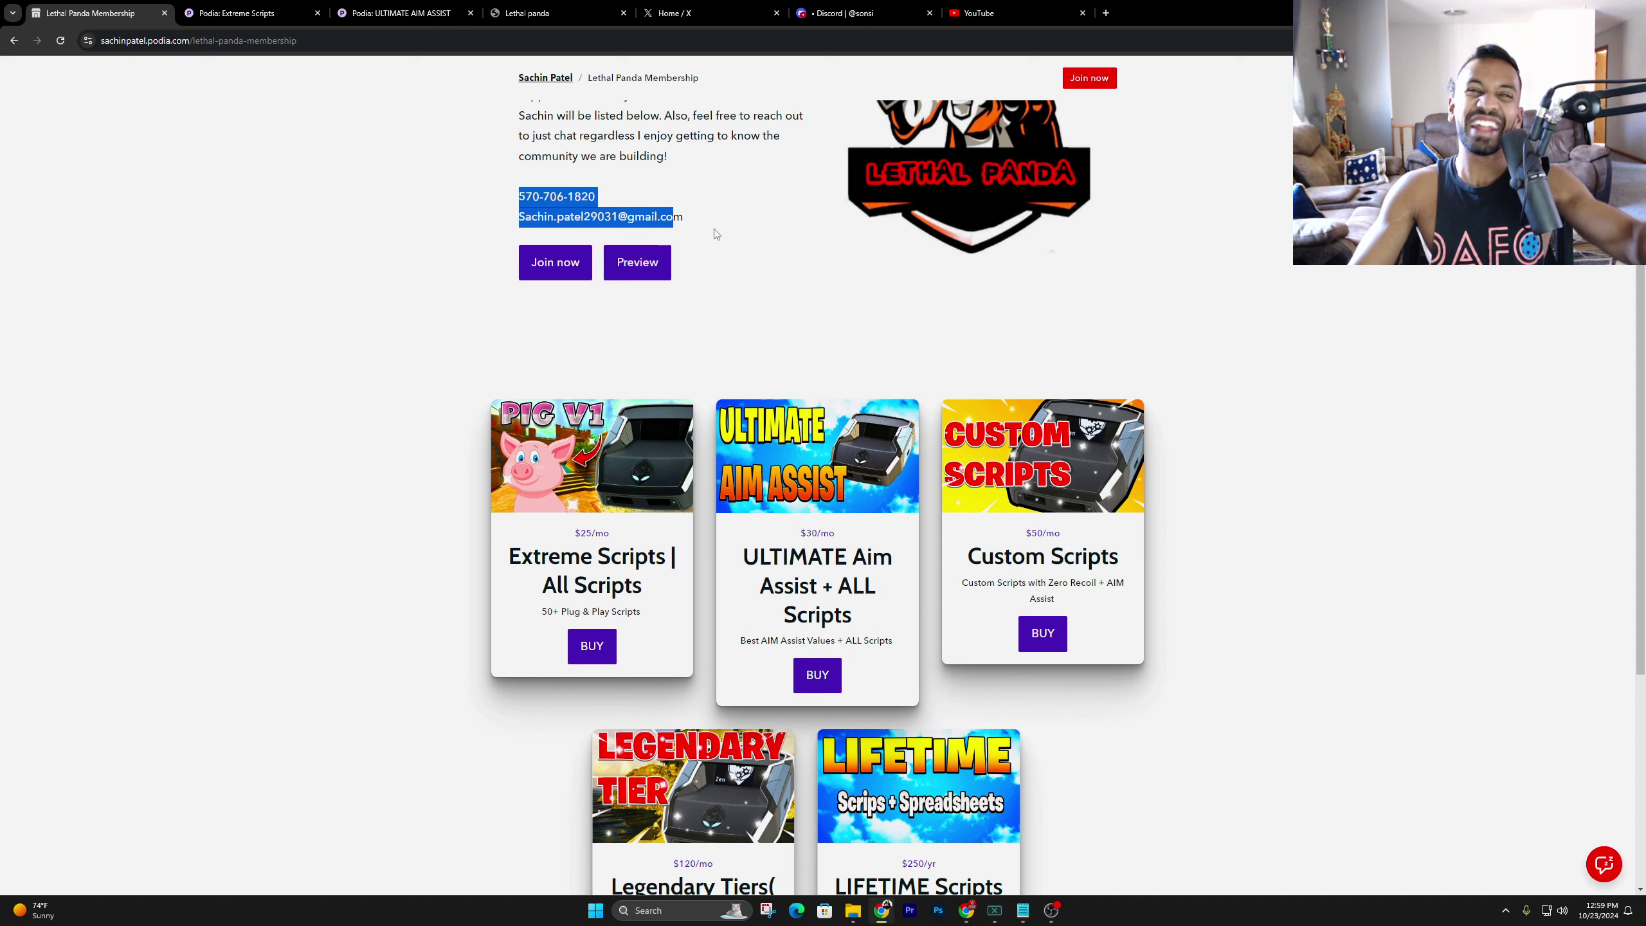
left_click(736, 275)
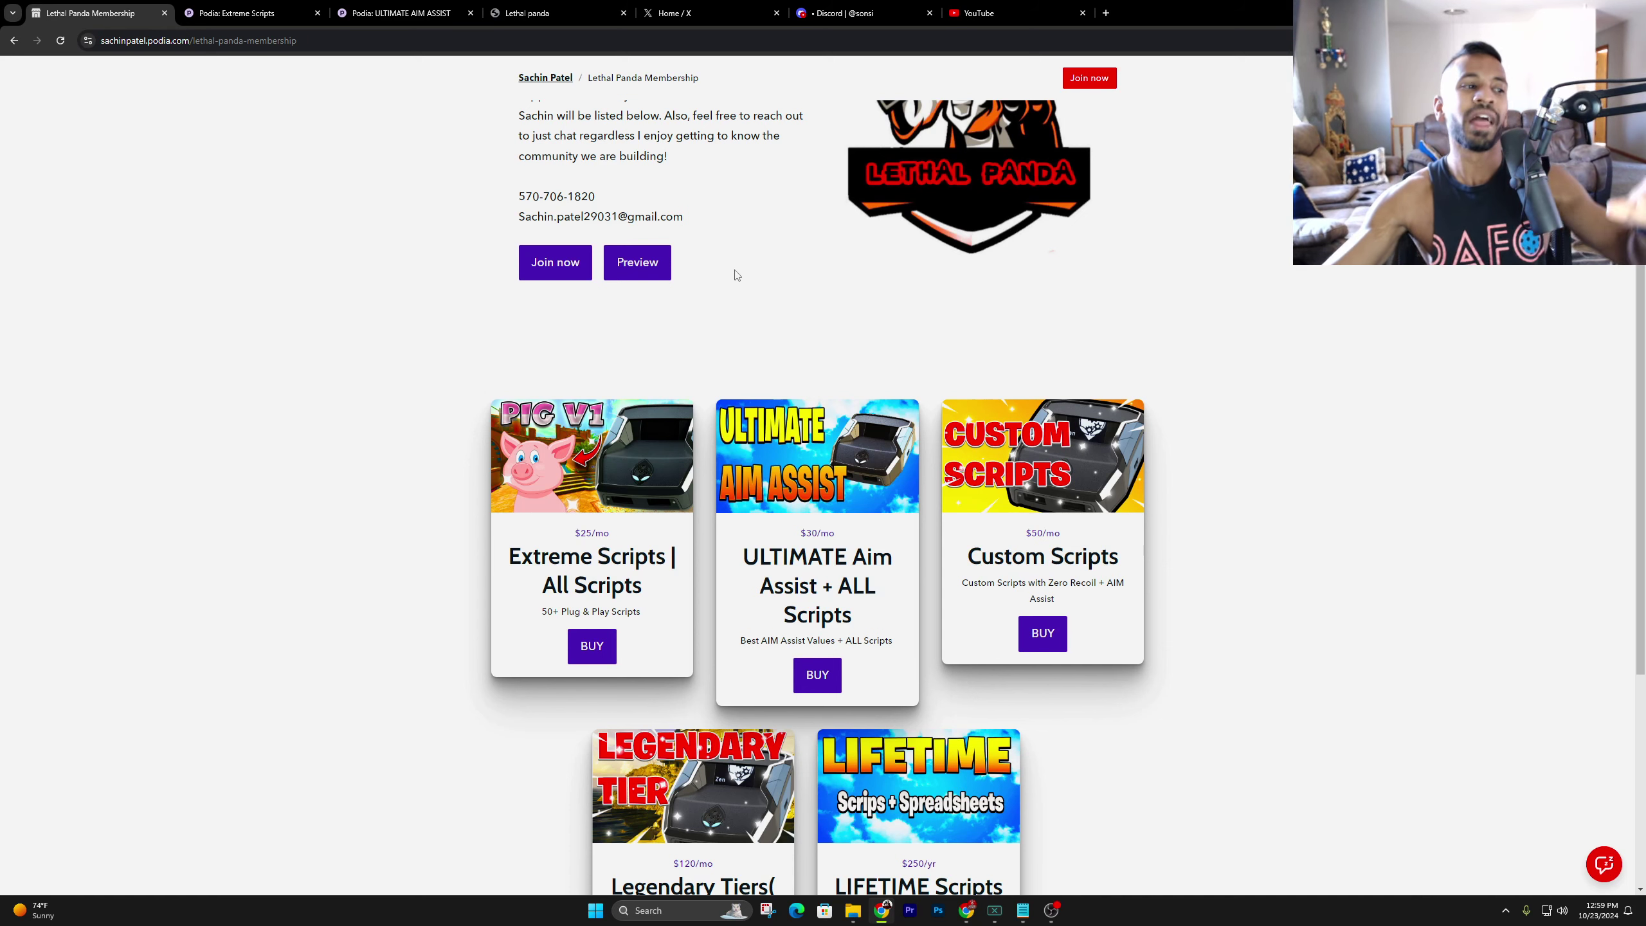
scroll(736, 275, "down", 3)
scroll(846, 474, "up", 1)
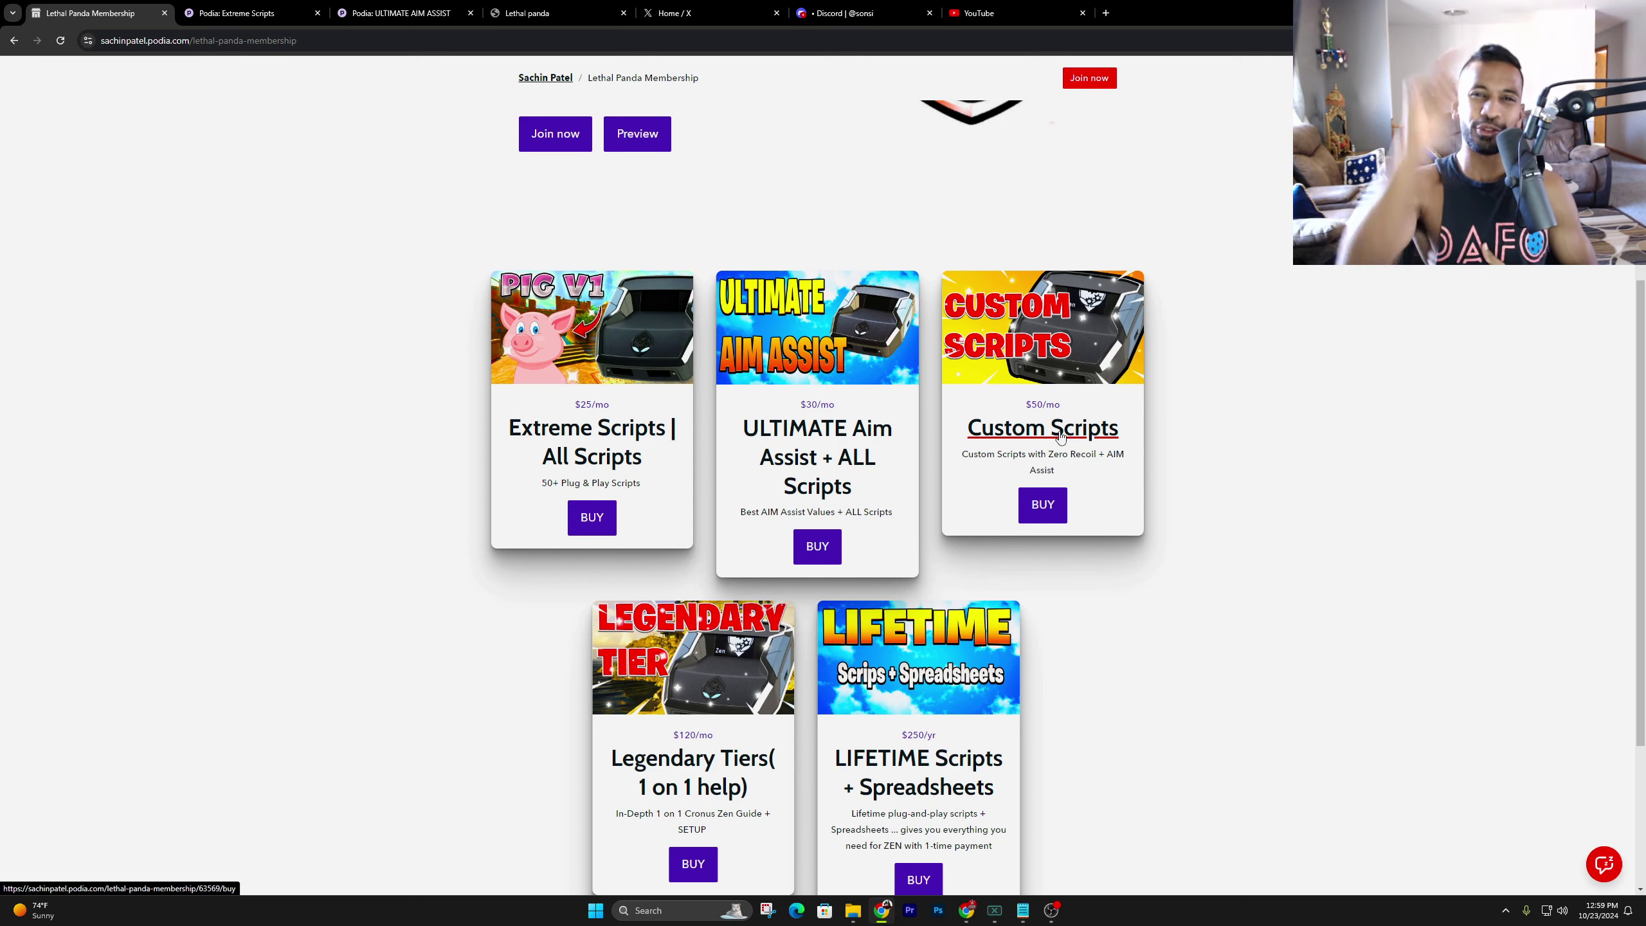
scroll(1060, 436, "down", 3)
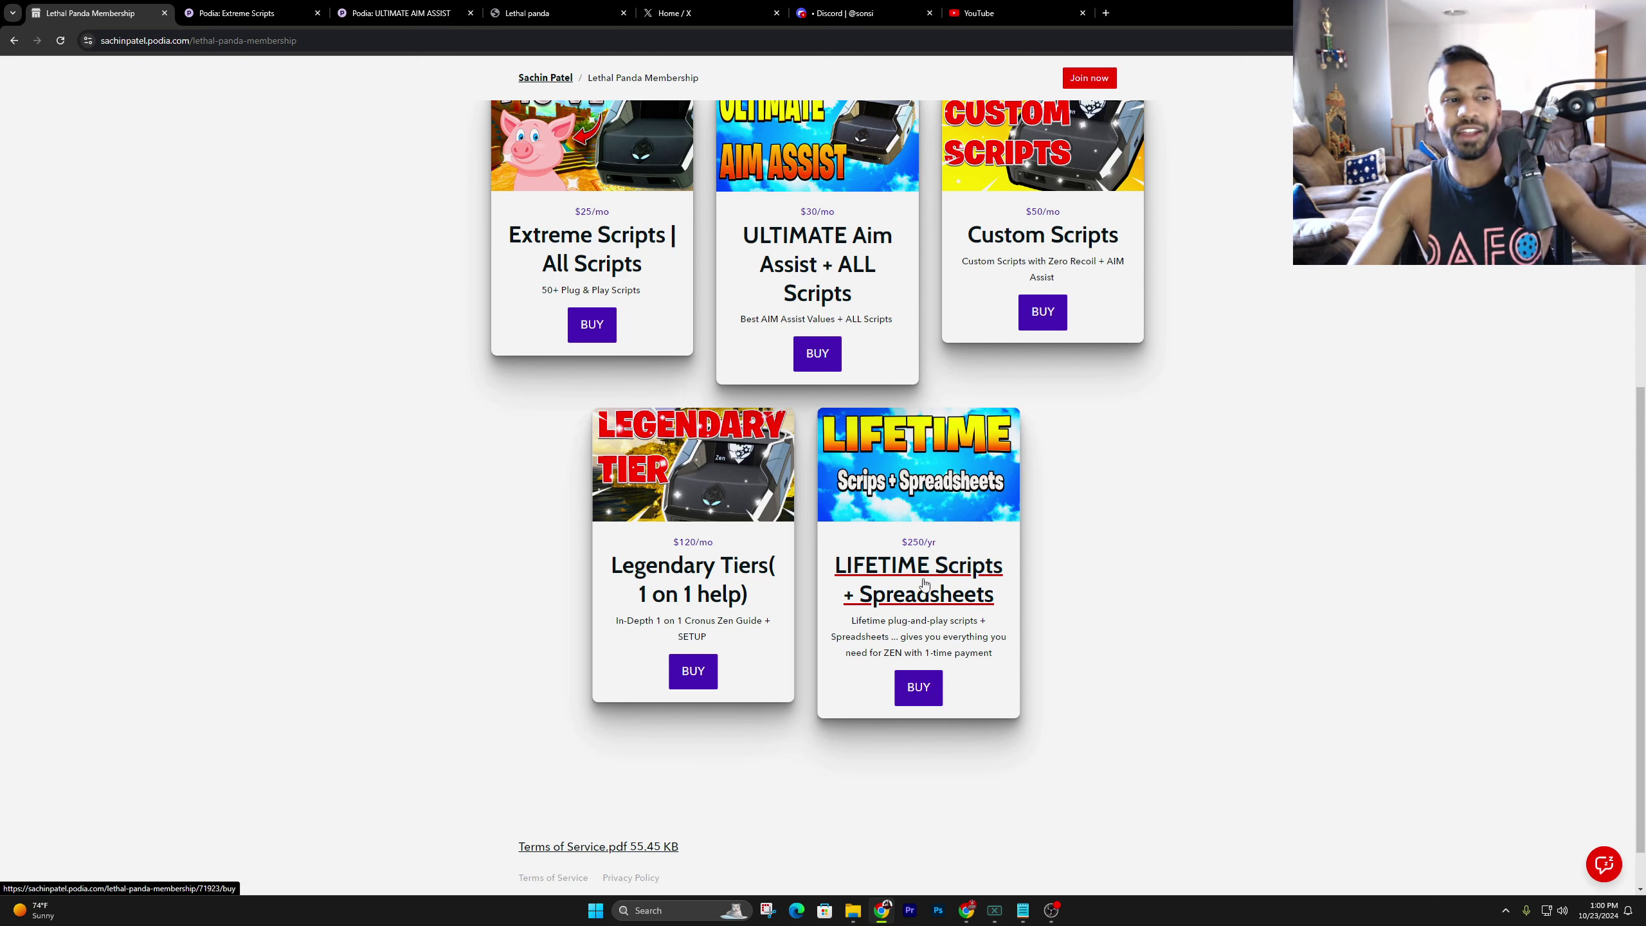
scroll(1218, 526, "up", 1)
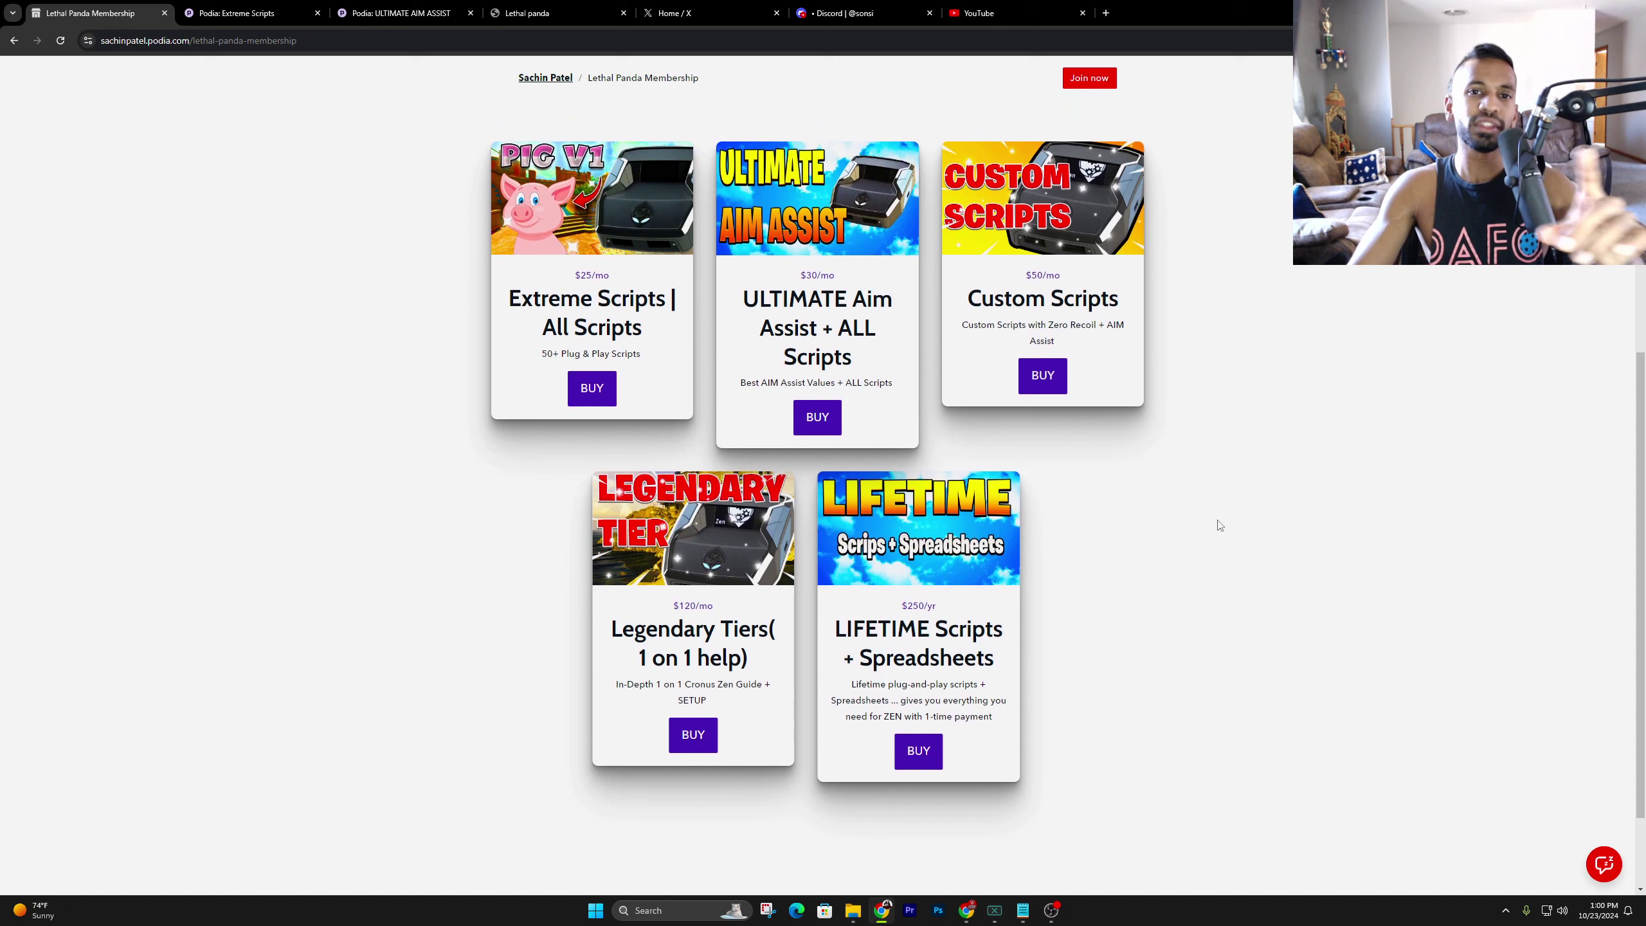
scroll(1218, 528, "down", 1)
scroll(1218, 529, "up", 1)
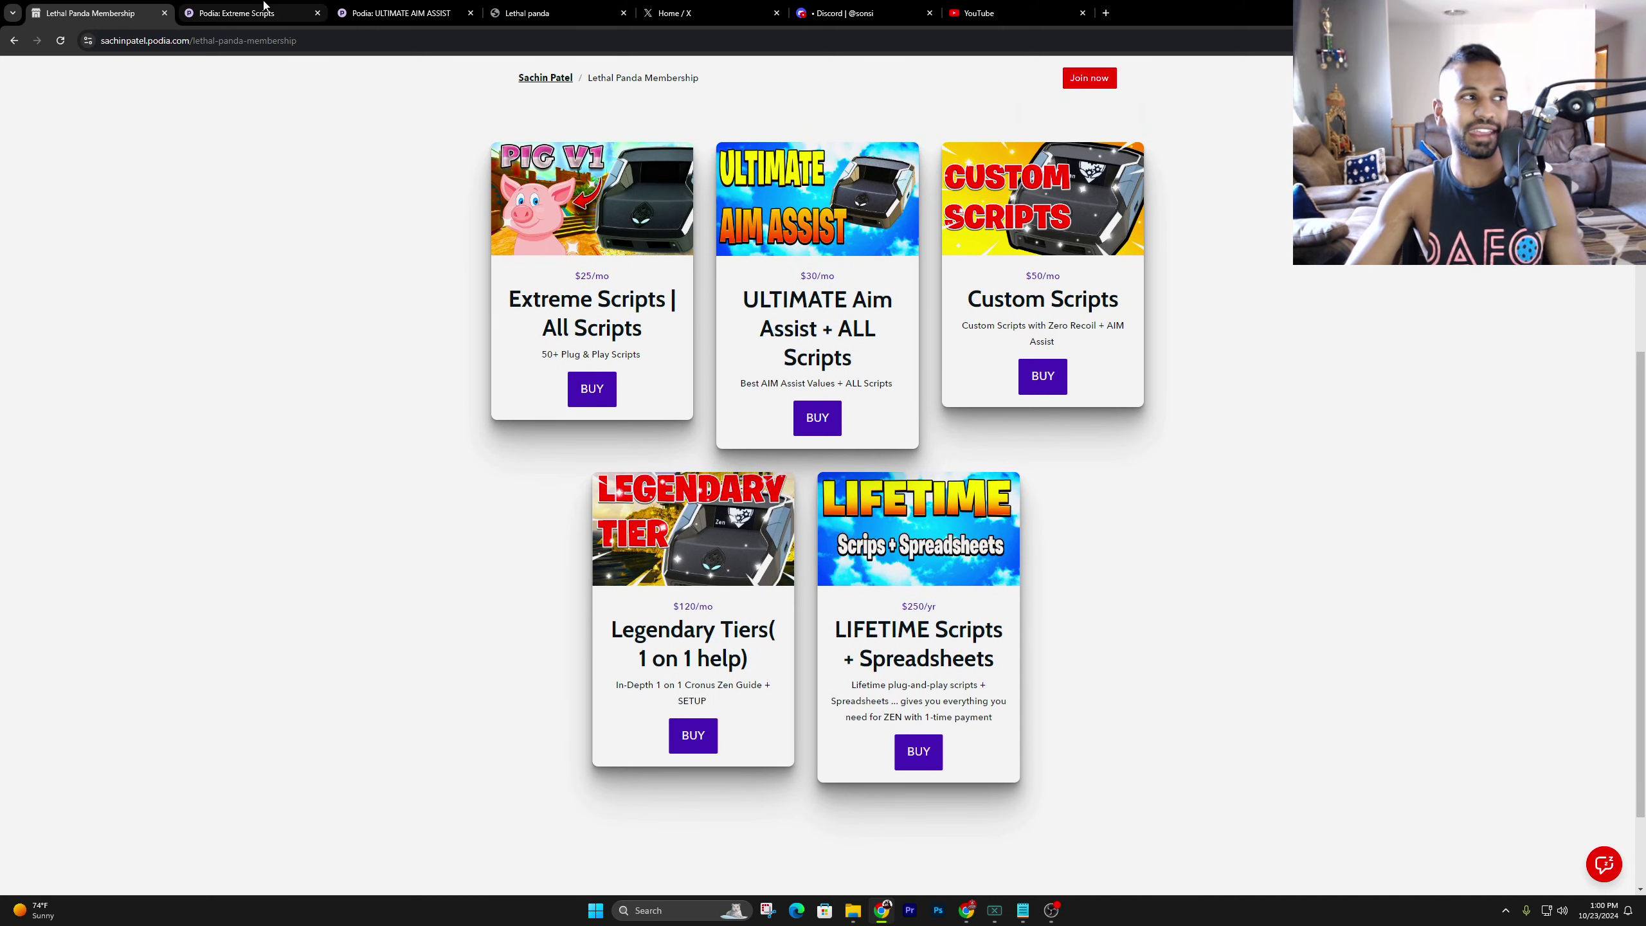
Look through the file lists of the Extreme Scripts and ULTIMATE AIM ASSIST products on Podia
left_click(298, 13)
scroll(344, 443, "down", 15)
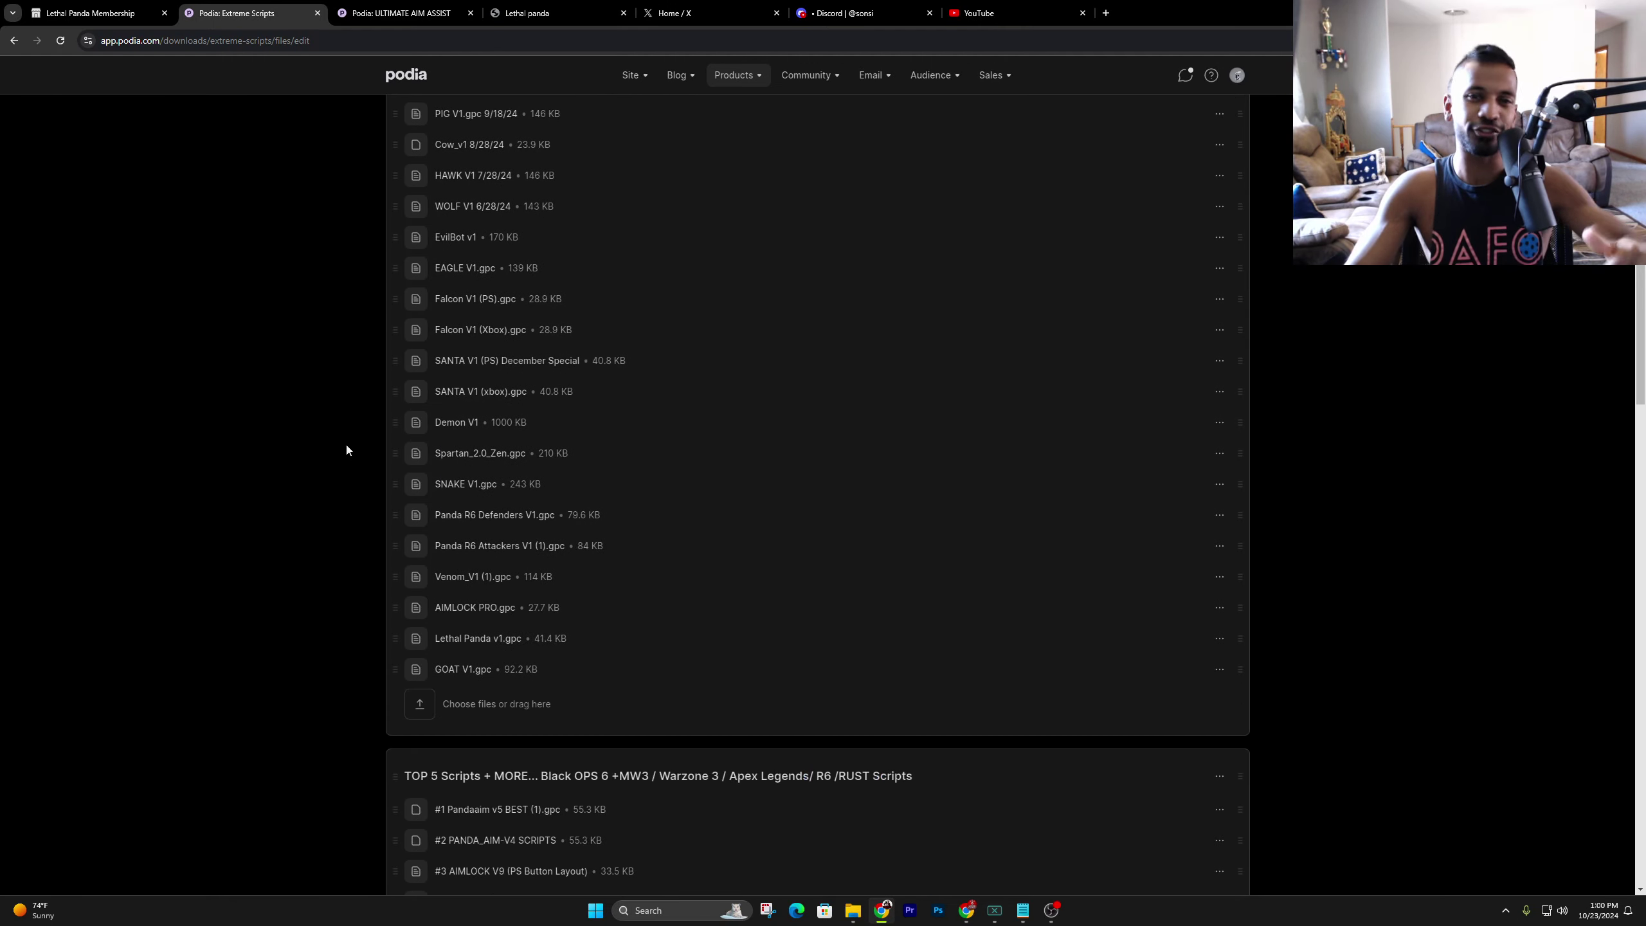
scroll(344, 593, "down", 5)
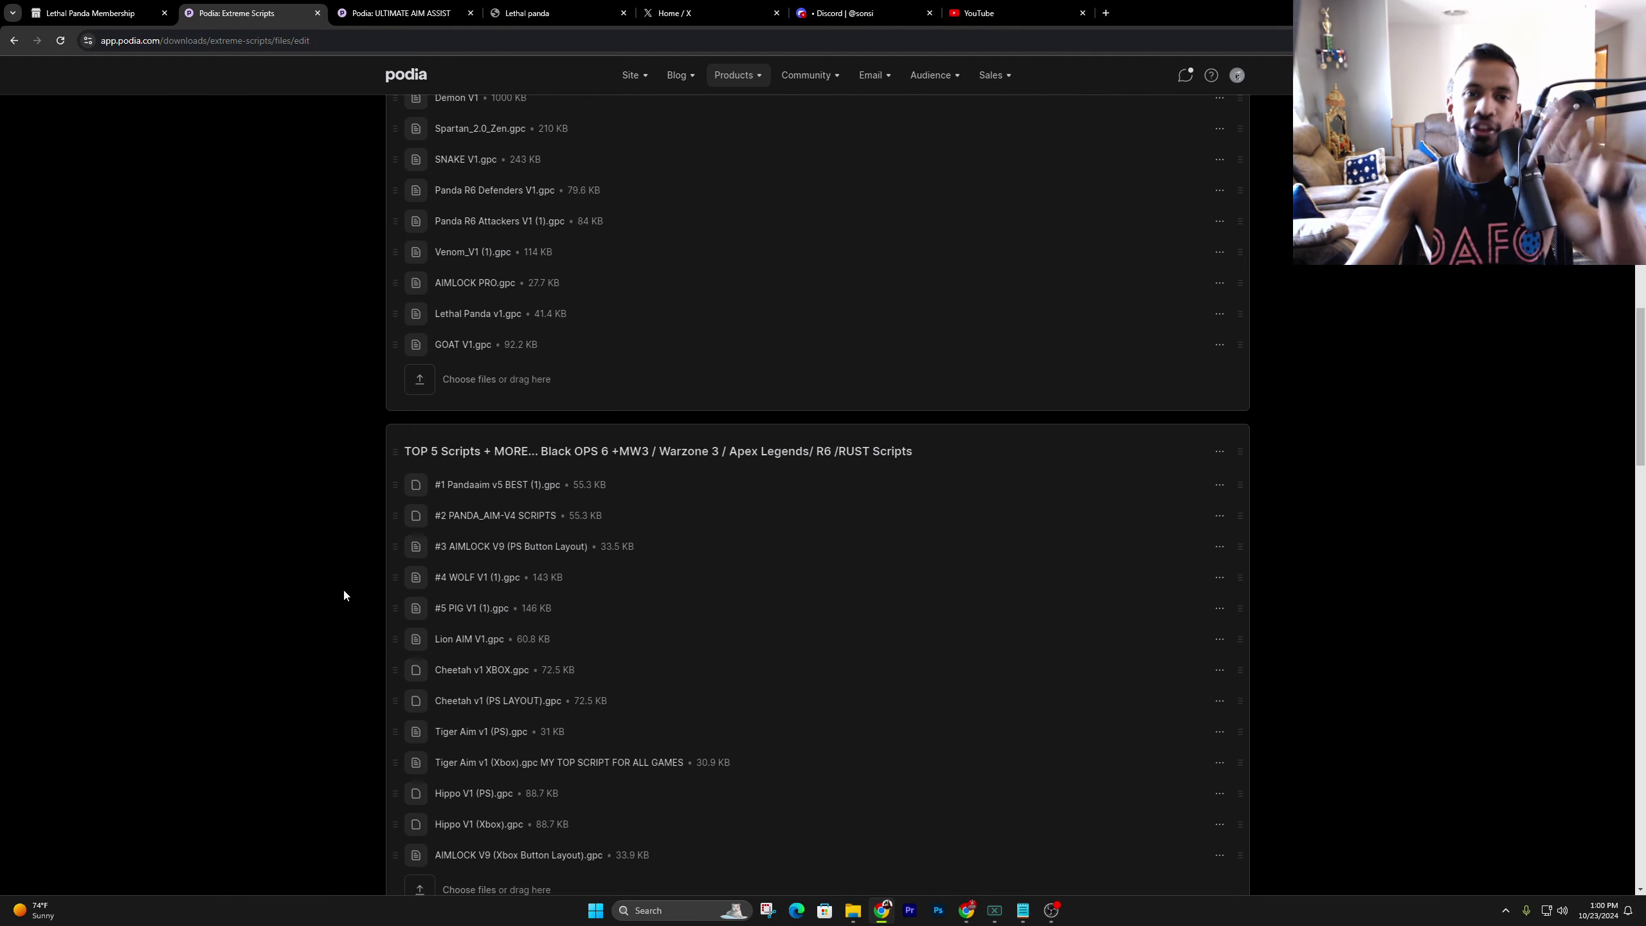
scroll(345, 622, "up", 10)
scroll(345, 627, "up", 10)
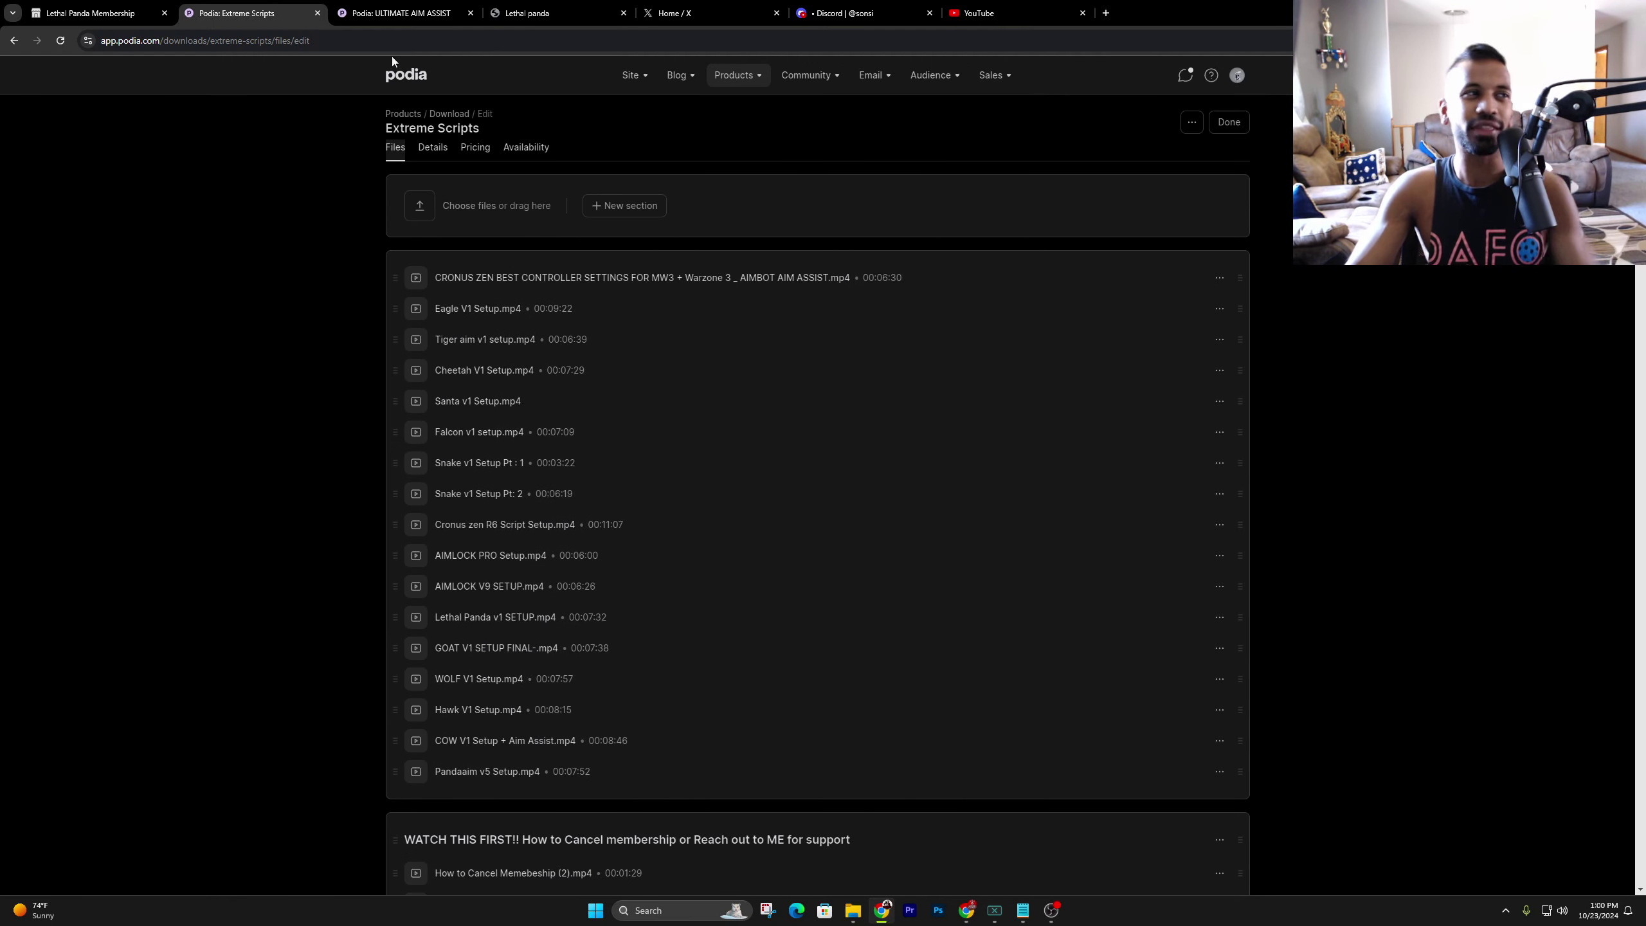
left_click(396, 16)
scroll(360, 482, "down", 1)
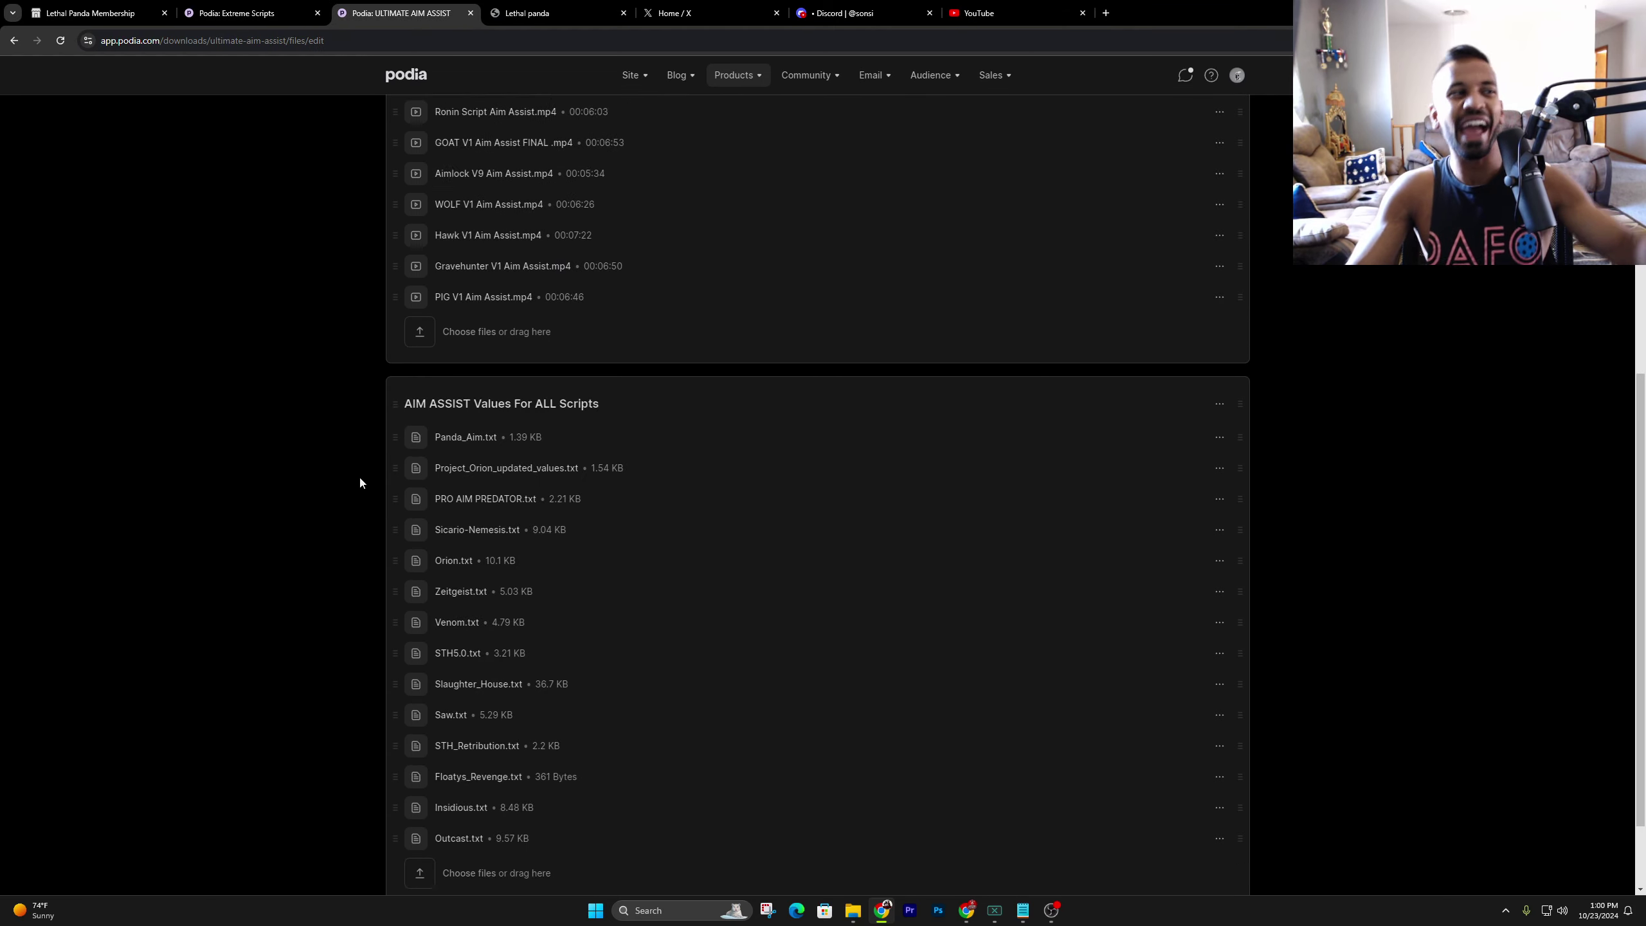
scroll(359, 482, "up", 12)
scroll(359, 484, "down", 12)
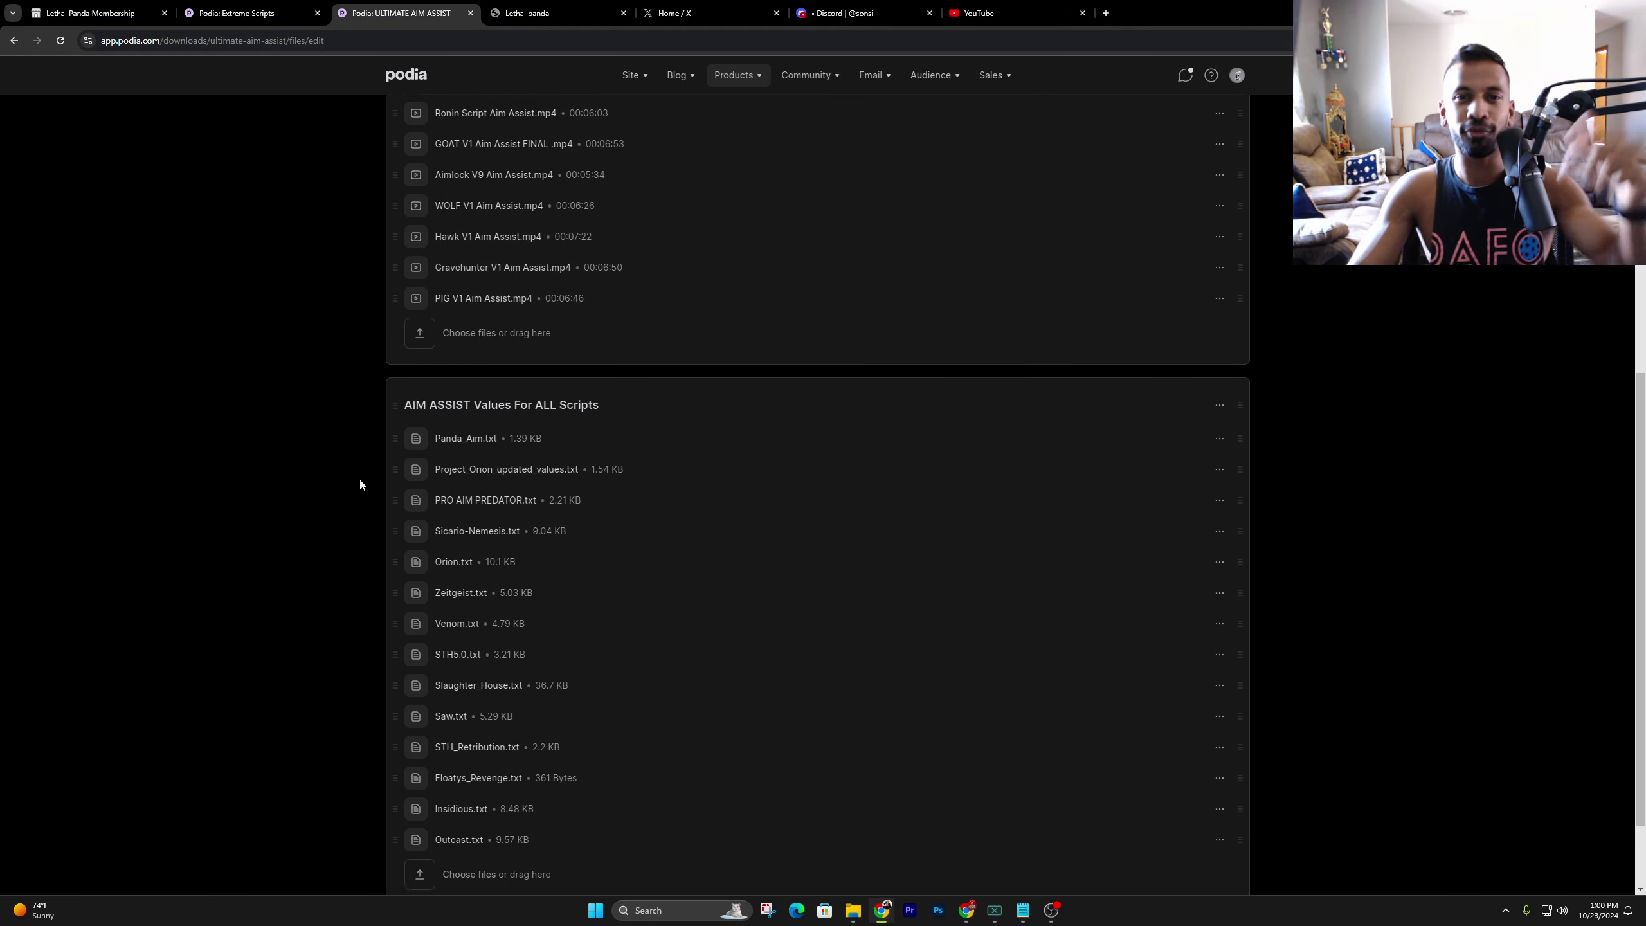
View the script offers on the Lethal panda Sellfy store and return to the membership page
left_click(233, 8)
left_click(130, 5)
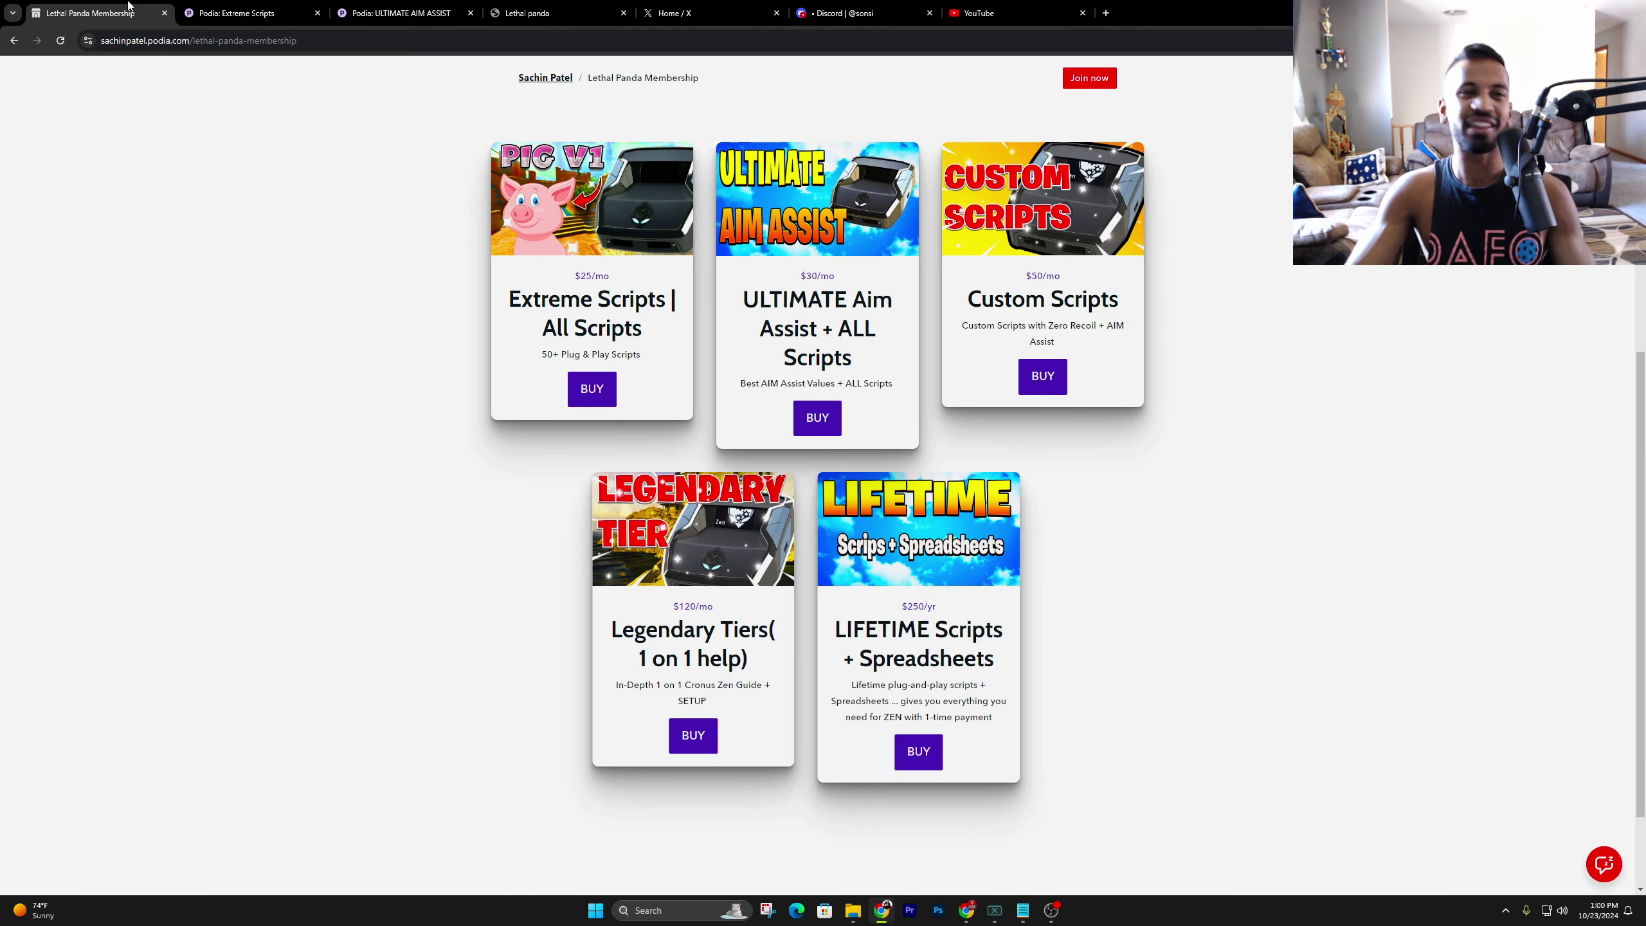
left_click(551, 8)
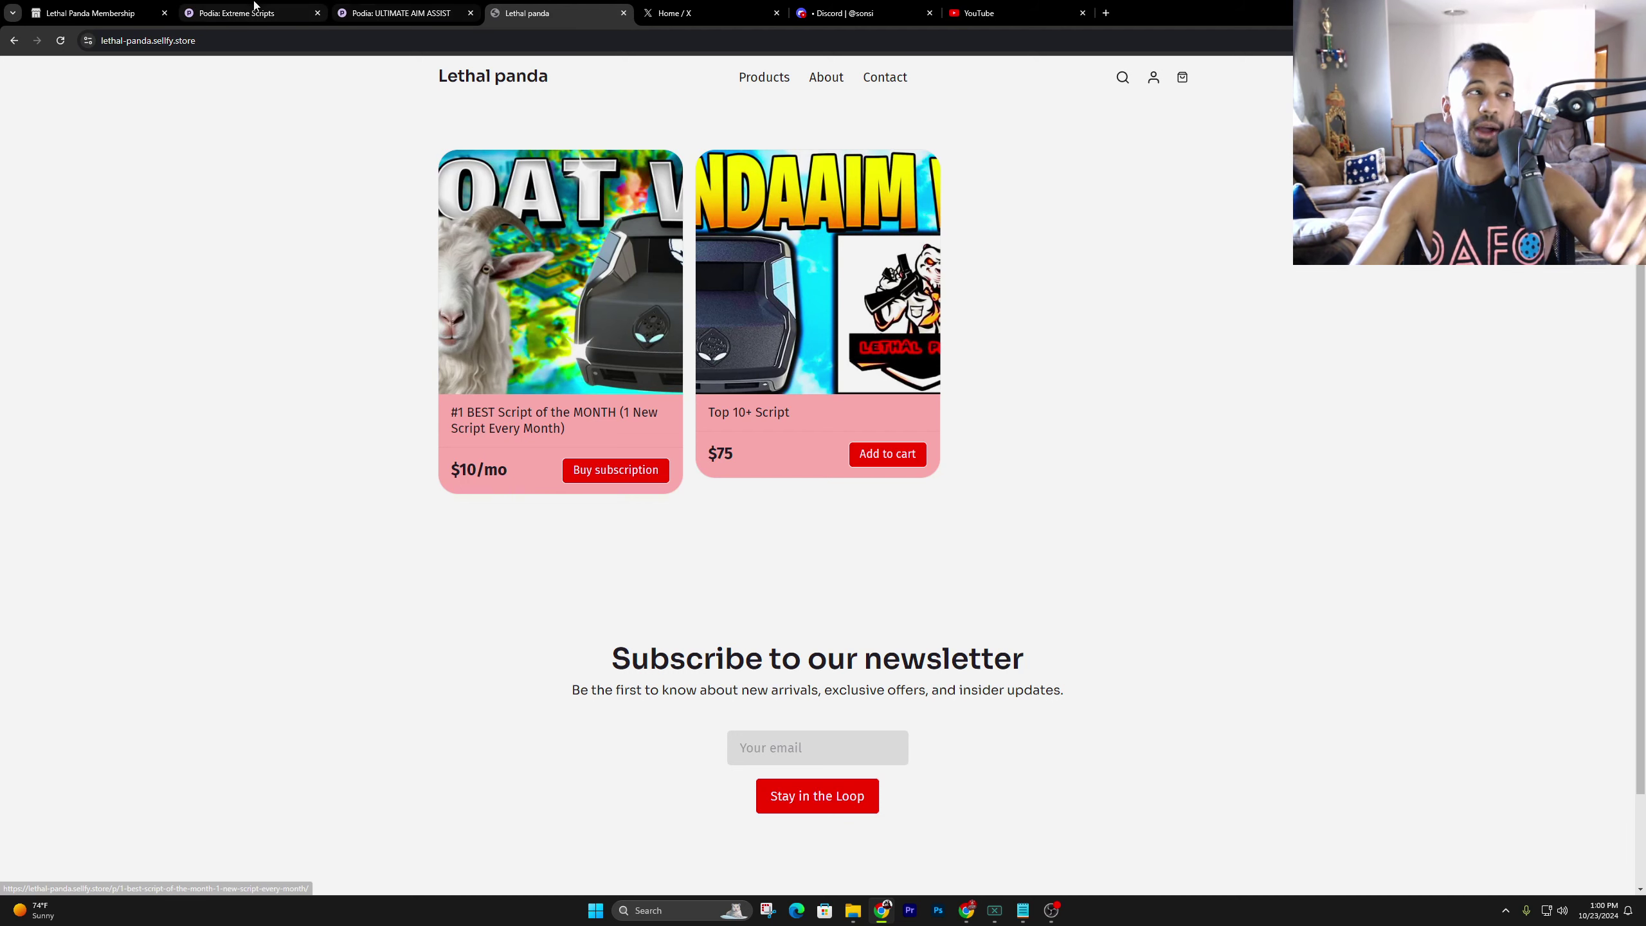
left_click(90, 13)
scroll(1091, 504, "up", 2)
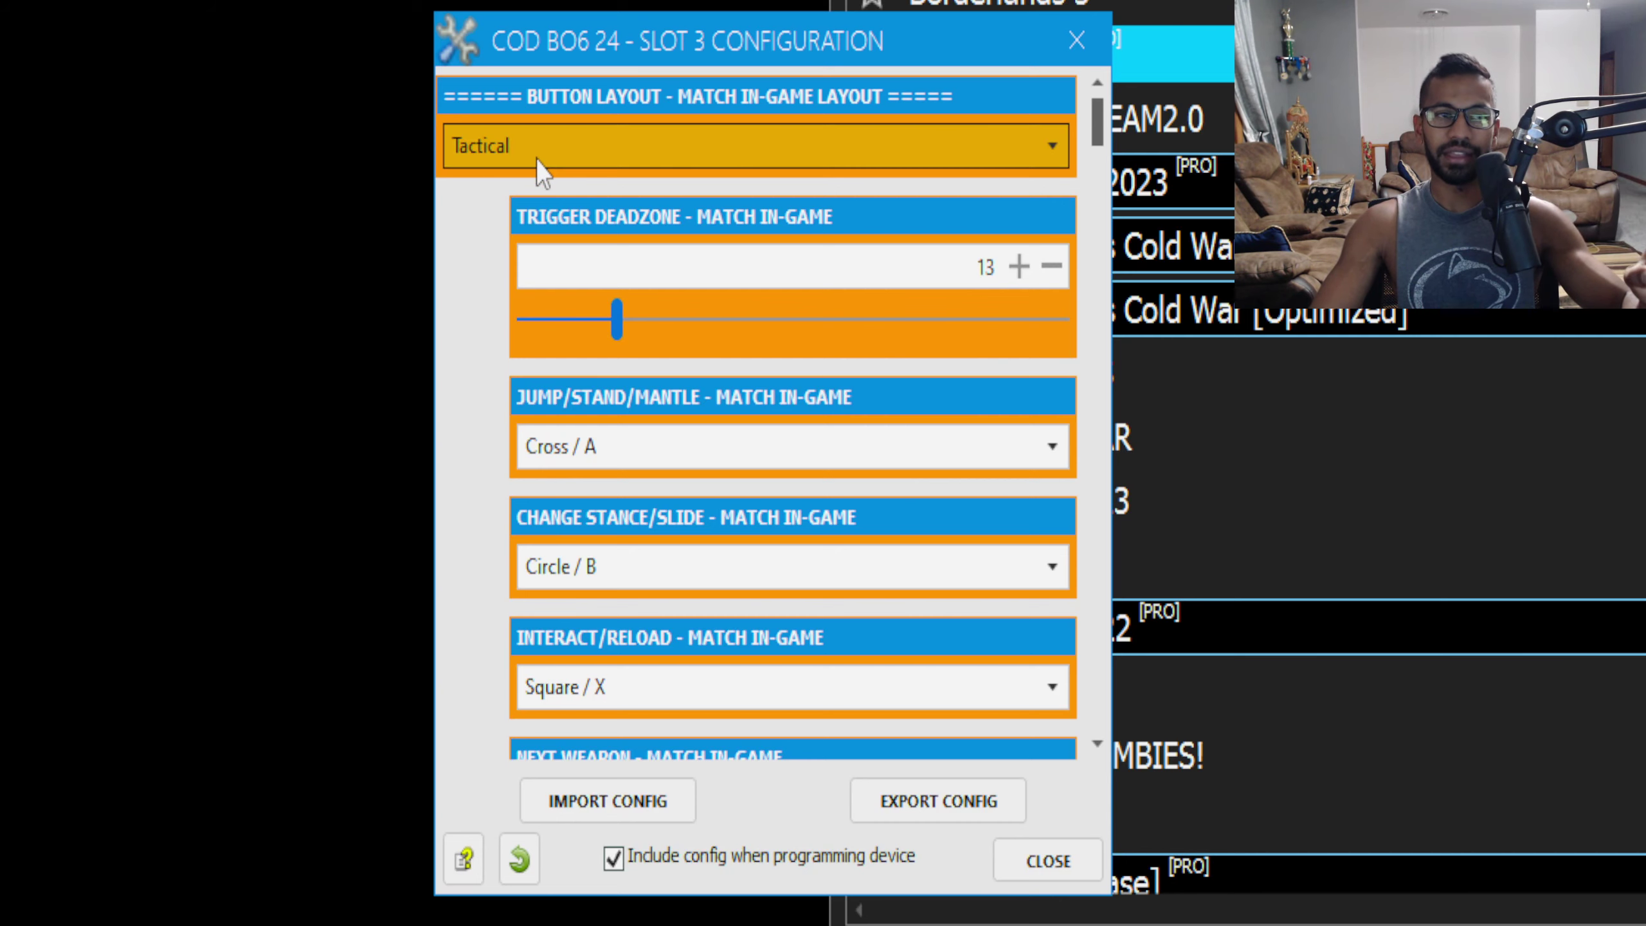
In the slot 3 configuration, check the available button layouts, keep Tactical, and set the trigger deadzone to 0
left_click(536, 159)
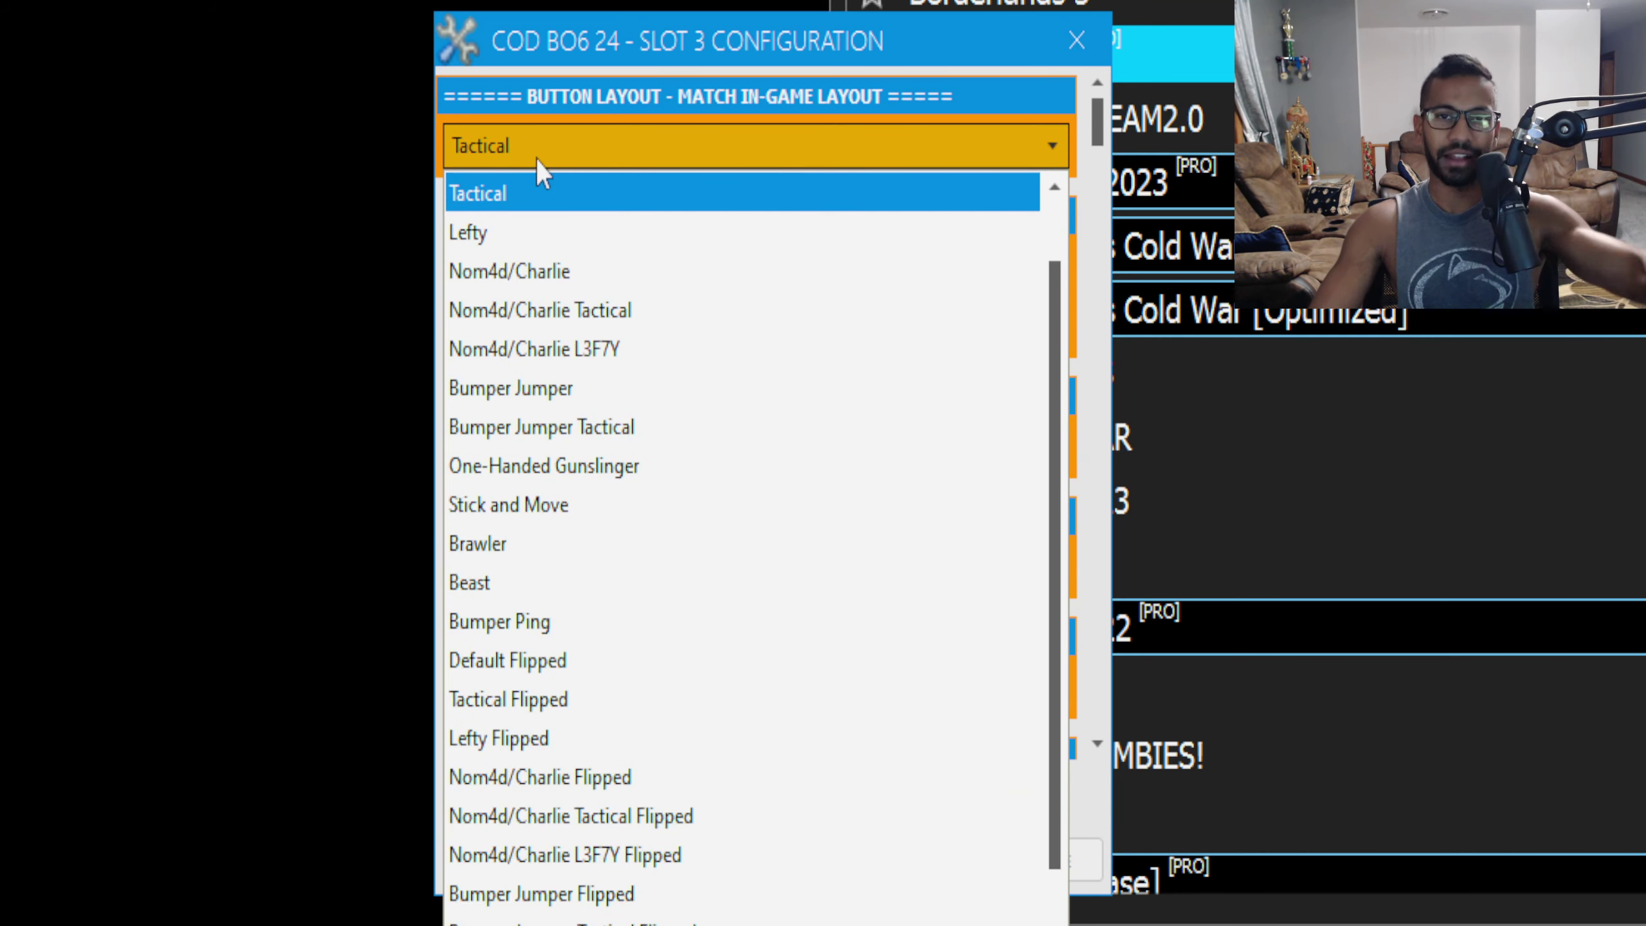
scroll(540, 311, "up", 1)
scroll(550, 453, "down", 2)
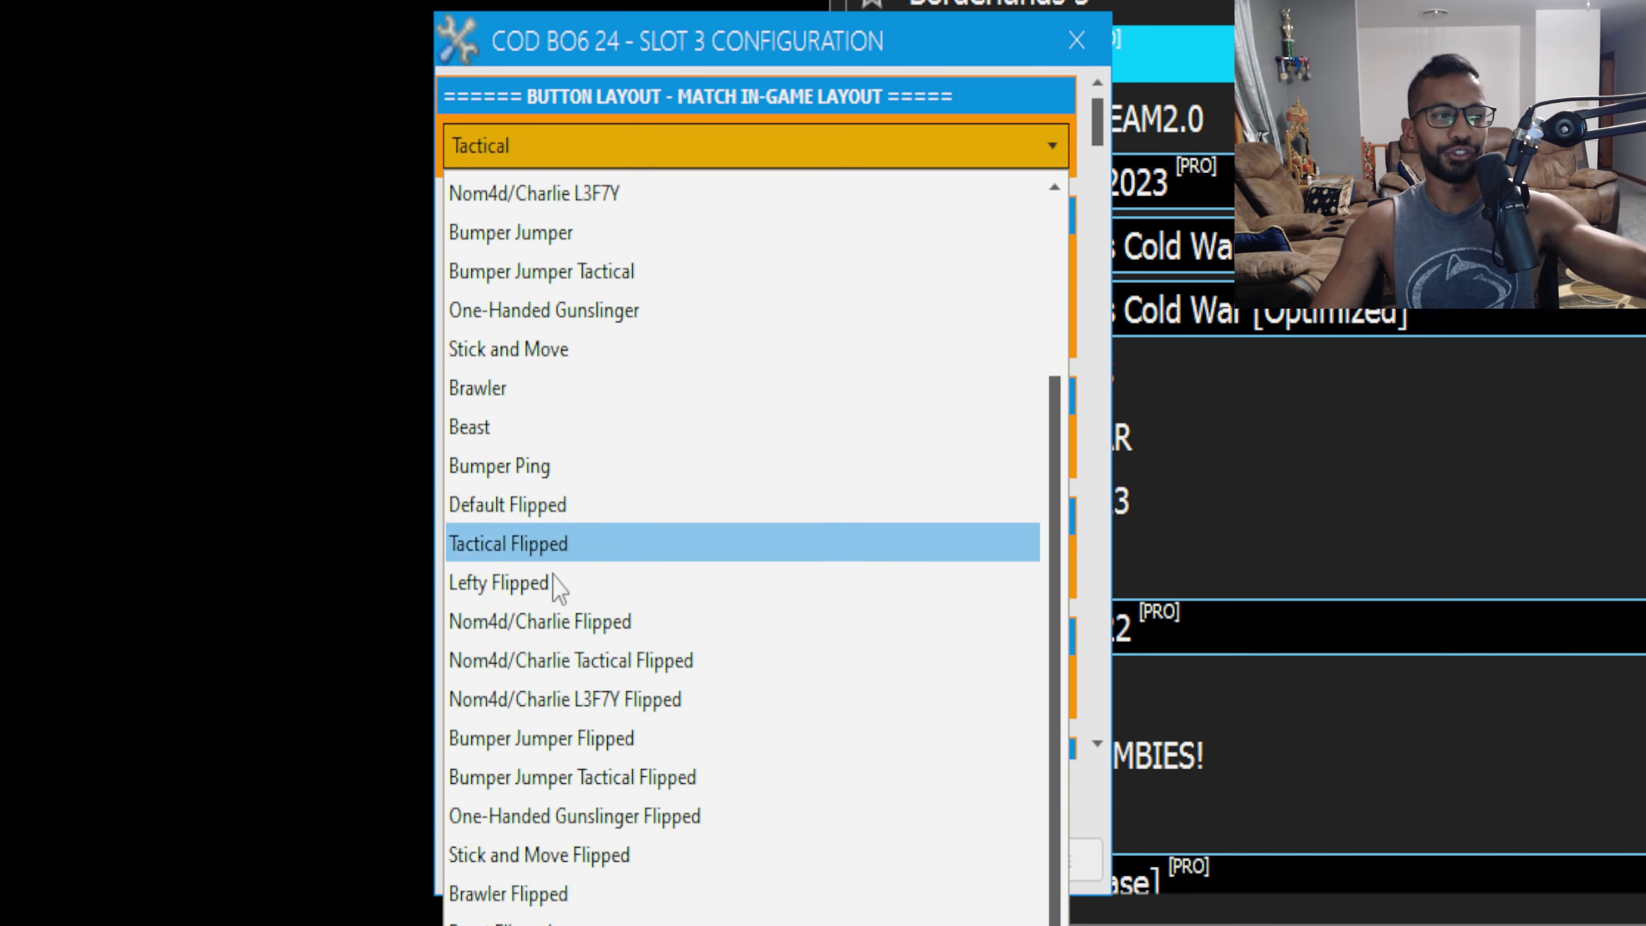
scroll(603, 745, "up", 2)
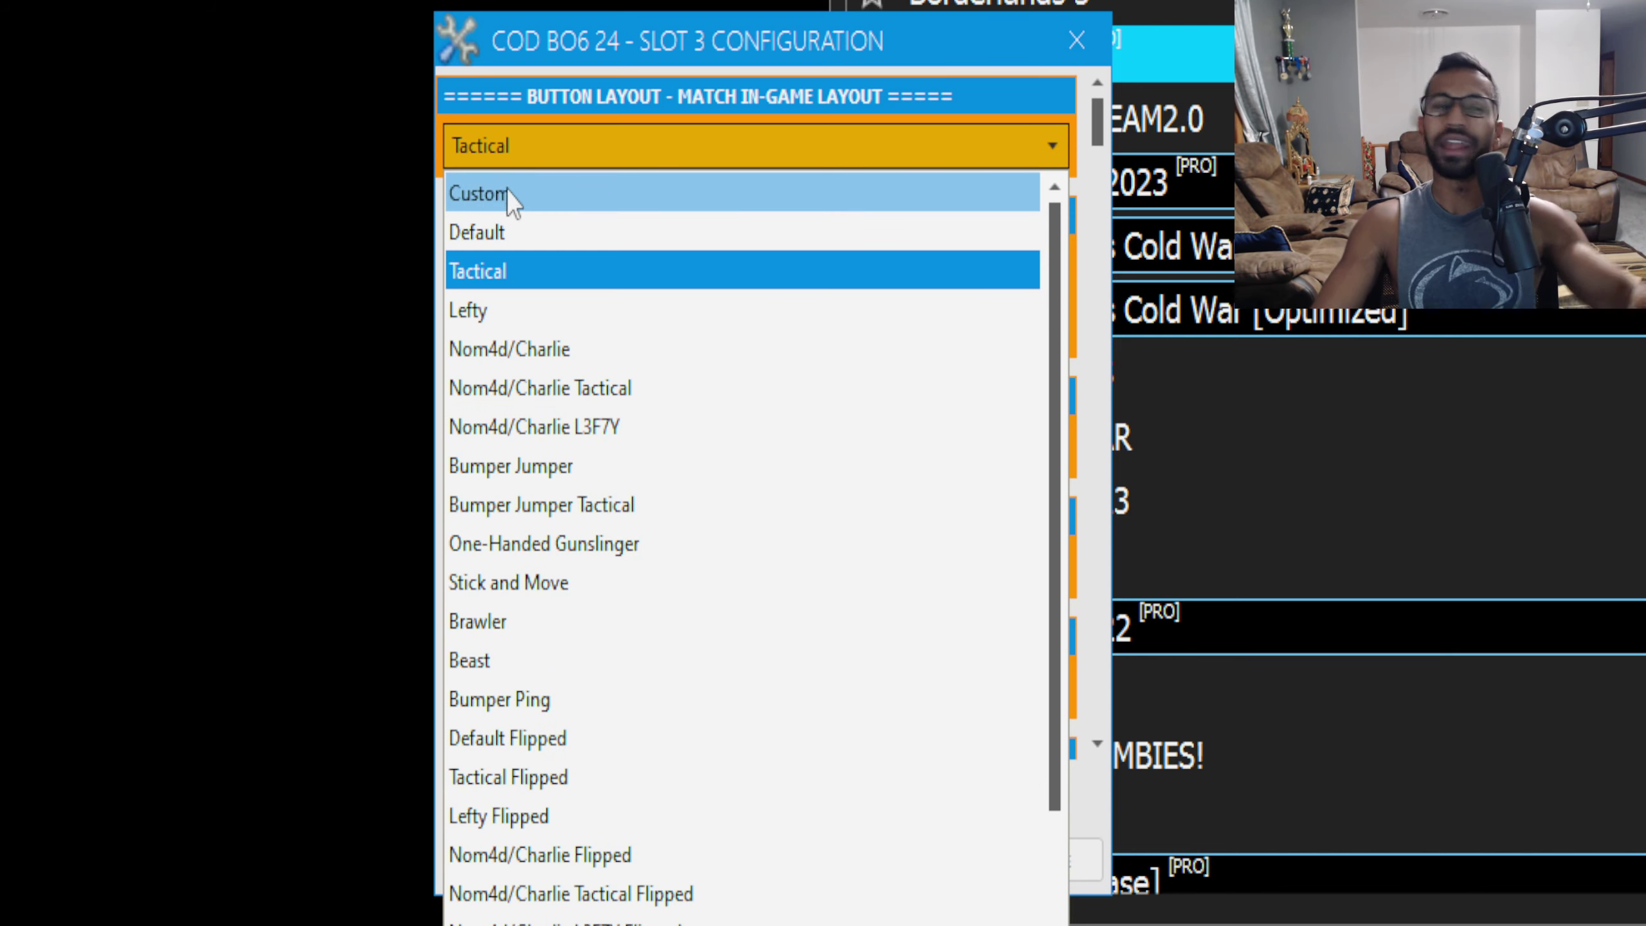
left_click(550, 166)
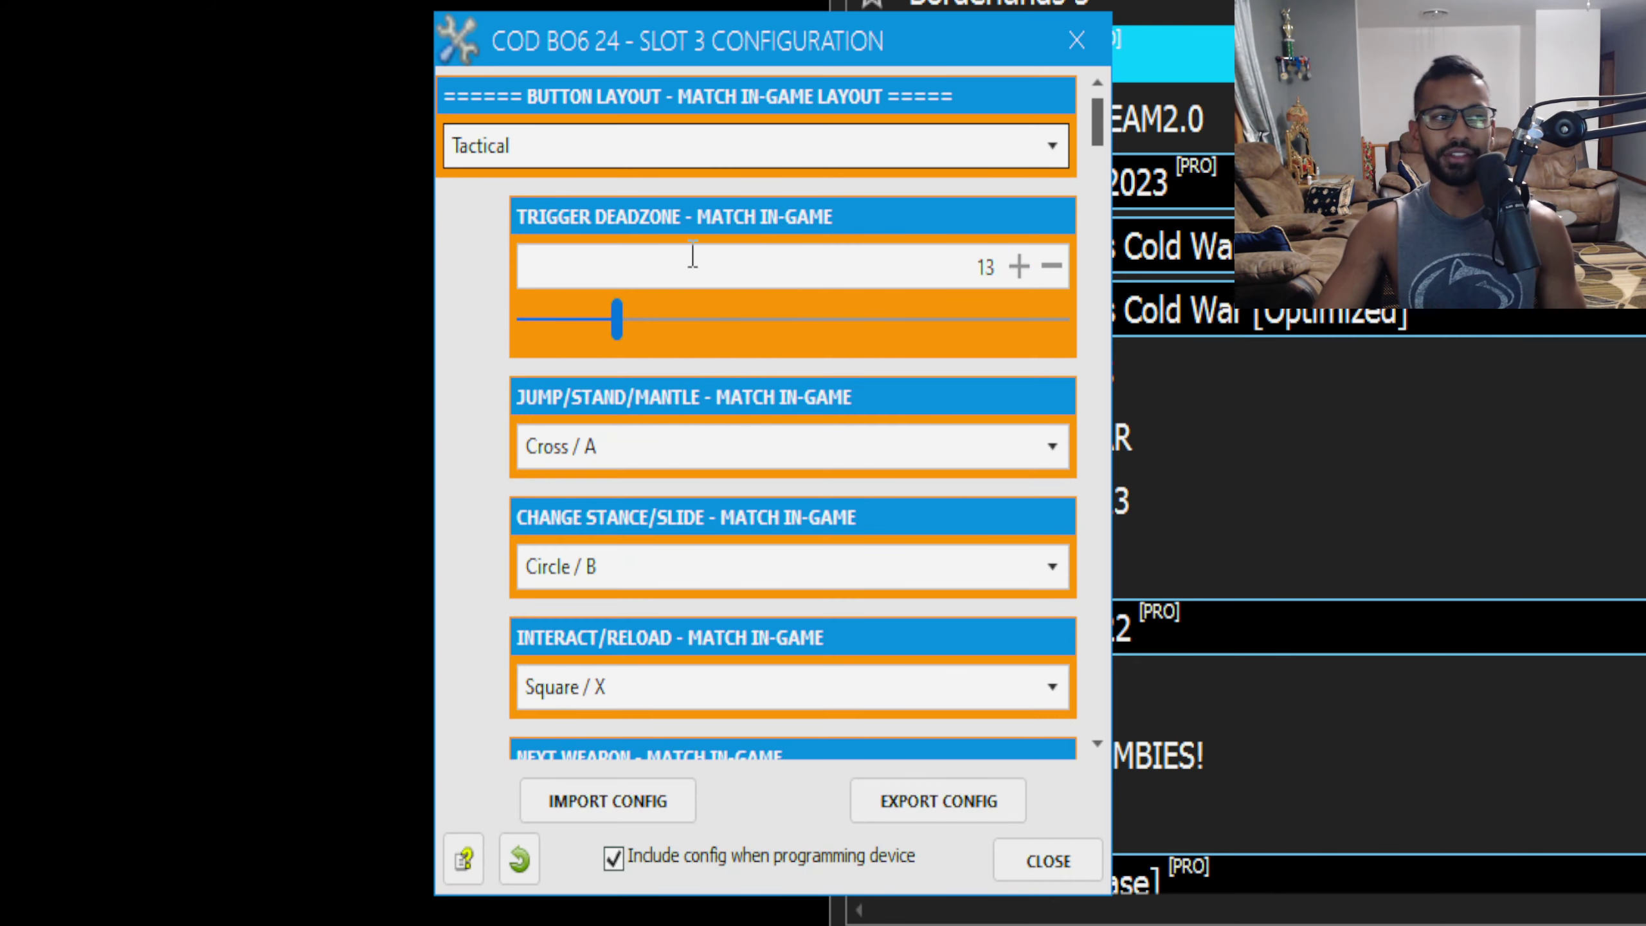
left_click_drag(1057, 278, 1056, 278)
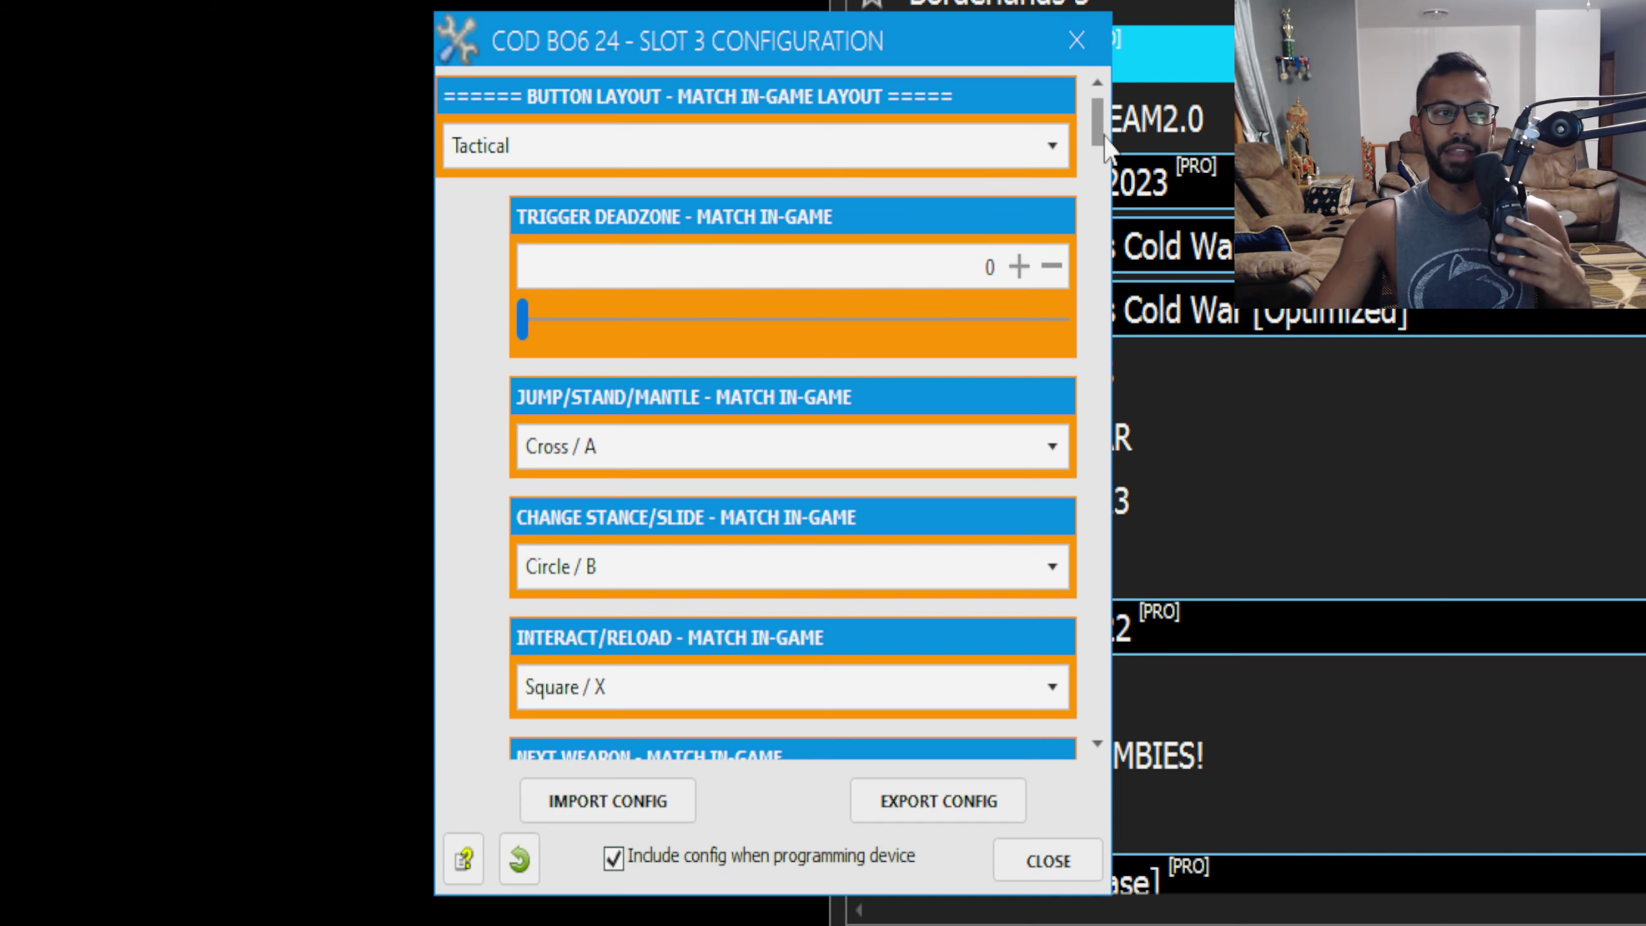
Review the button assignments from Jump/Stand/Mantle through Use Lethal Equipment and check the stick layout options, keeping Default
left_click_drag(1105, 138, 1106, 157)
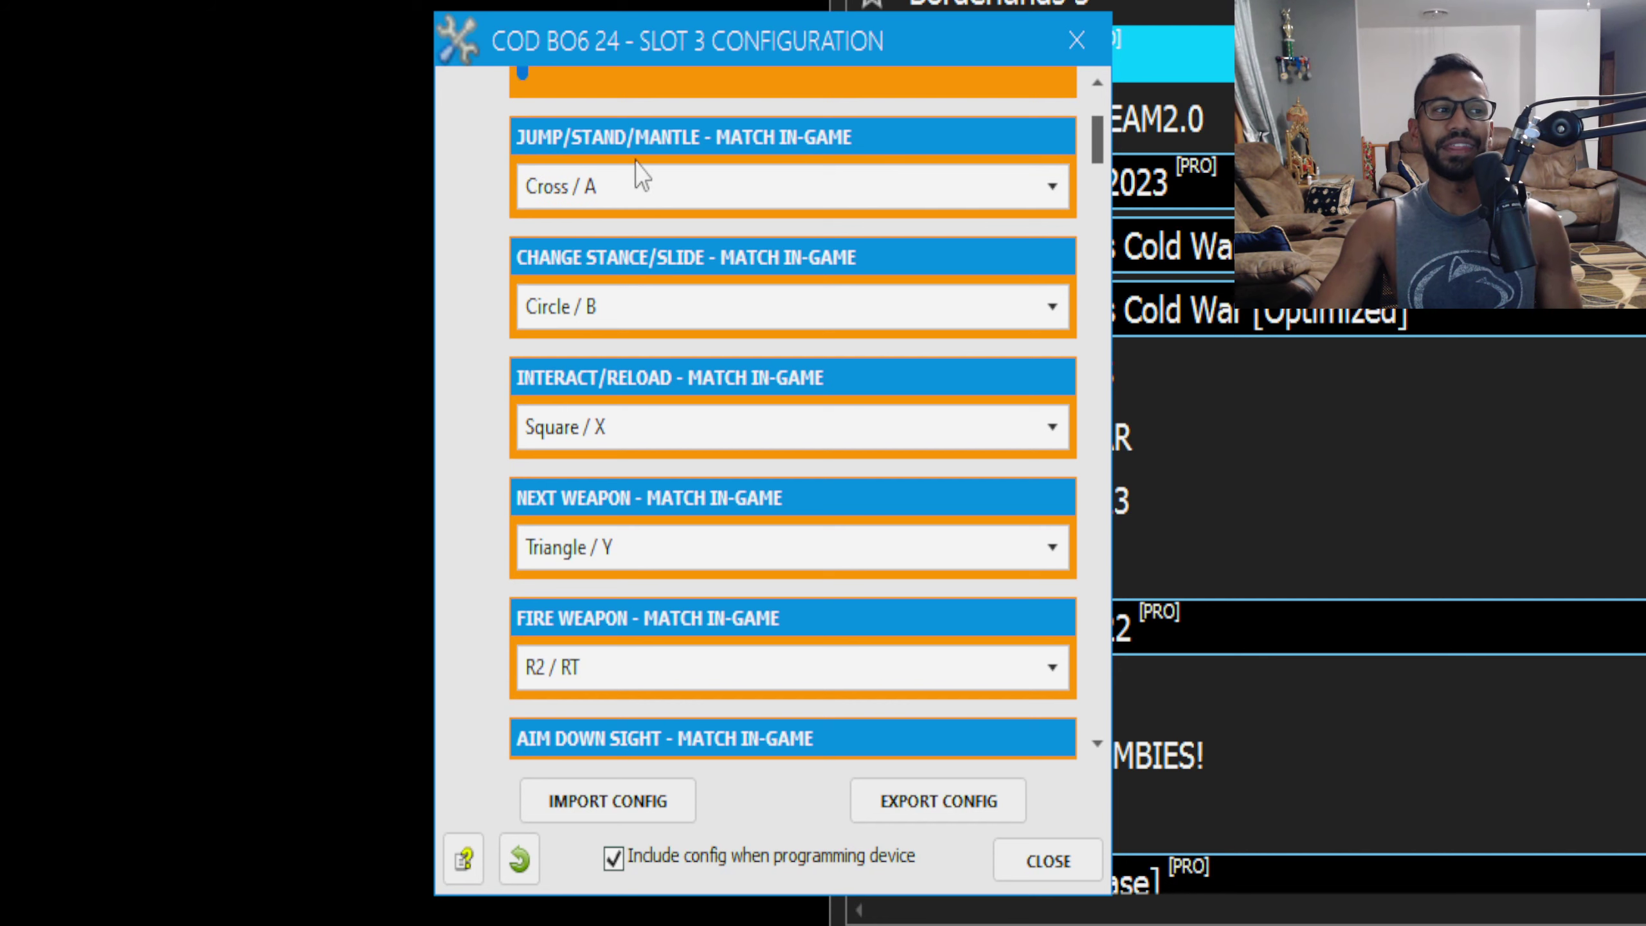
left_click(633, 189)
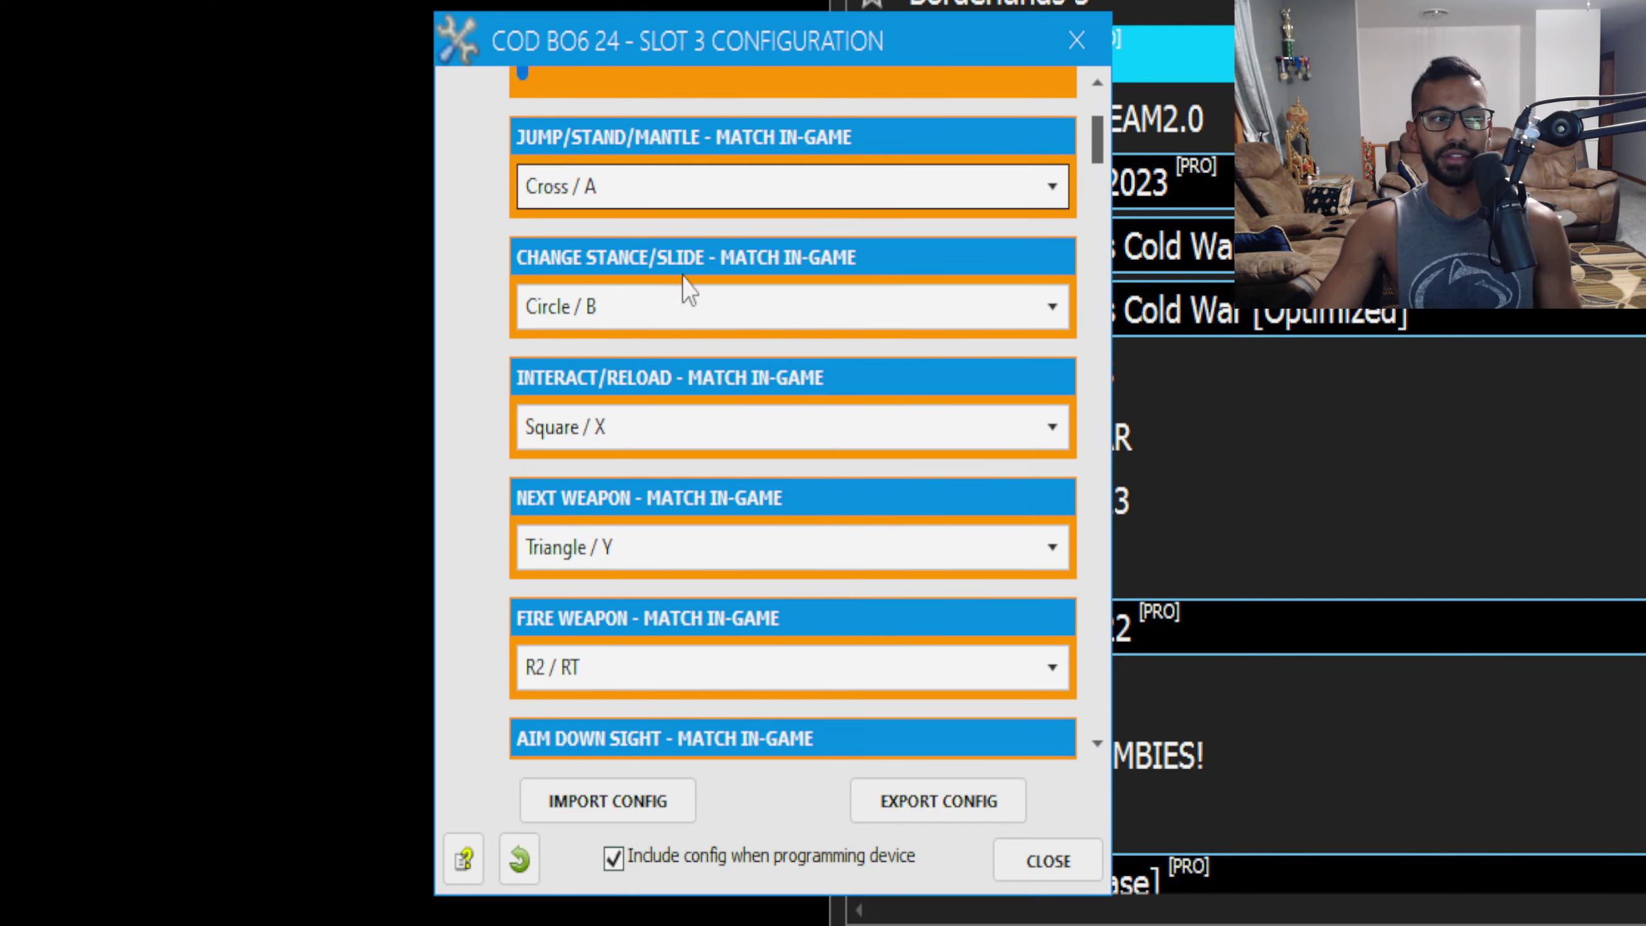
scroll(1101, 187, "down", 5)
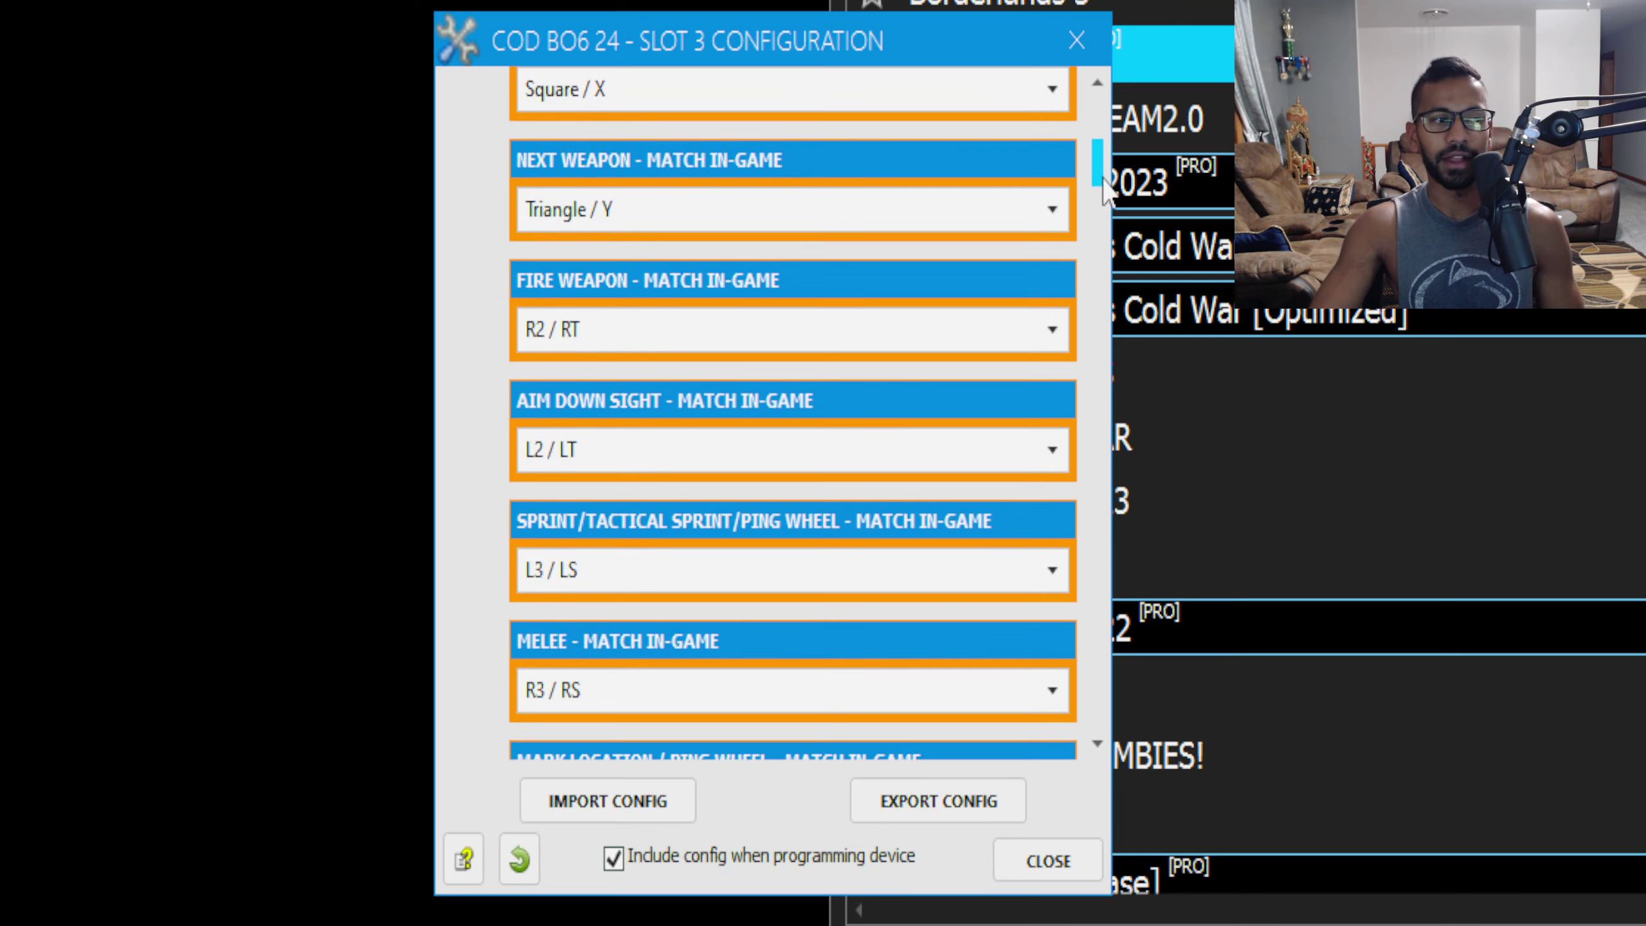
scroll(1113, 210, "down", 3)
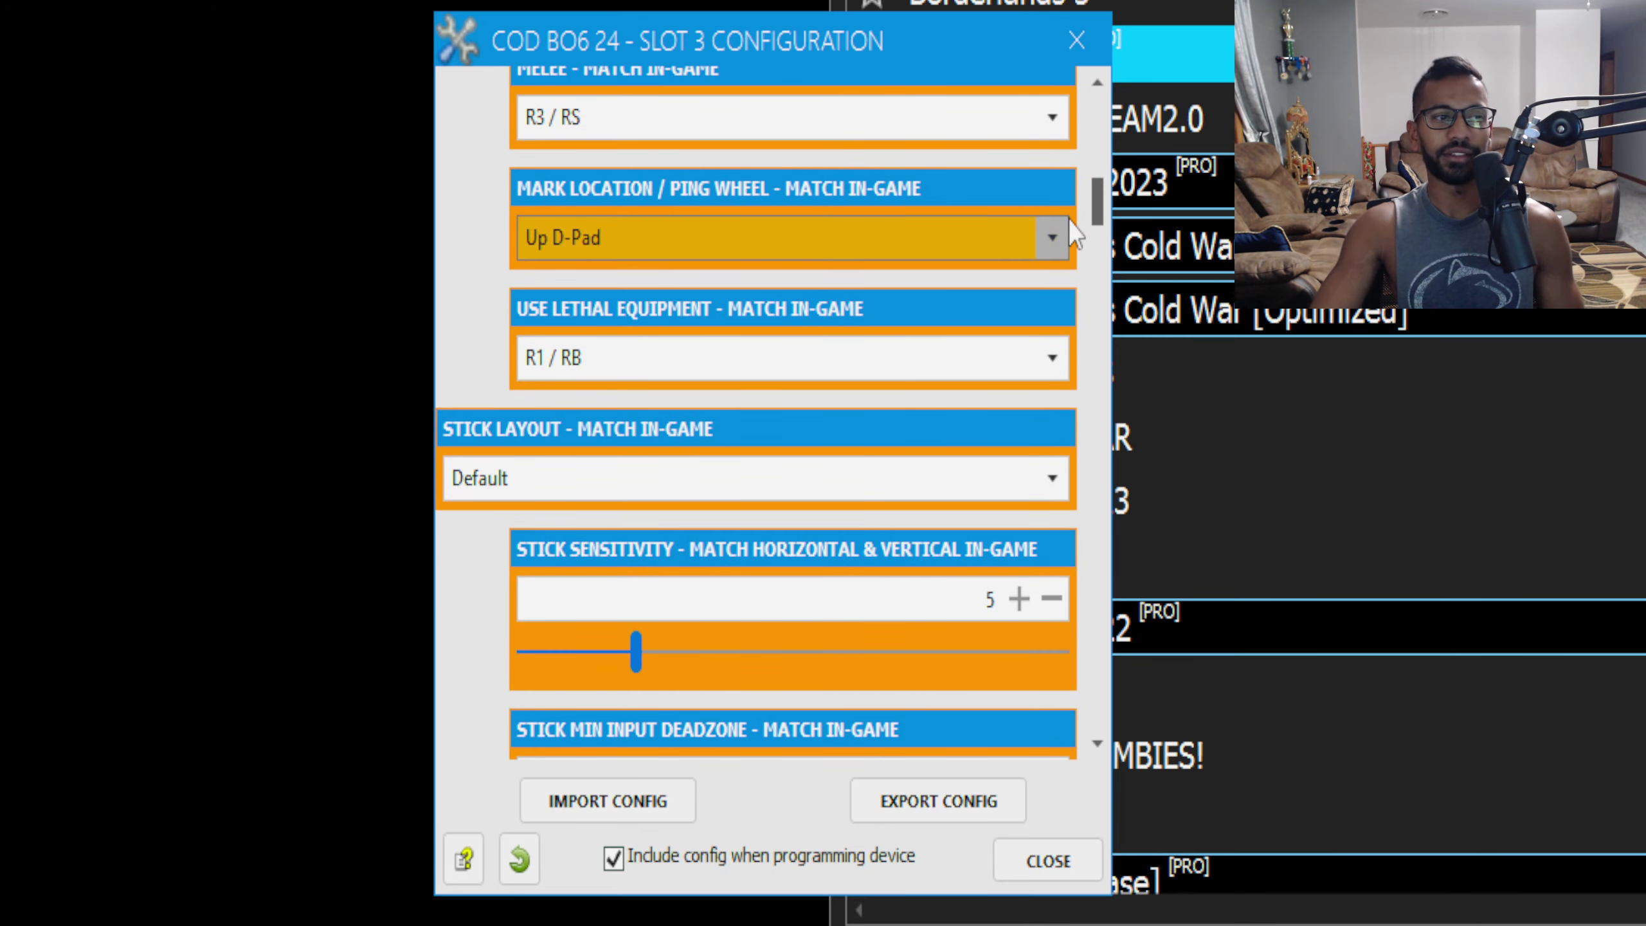
mouse_move(1102, 214)
left_mouse_down()
mouse_move(1099, 92)
mouse_move(1116, 234)
left_mouse_up()
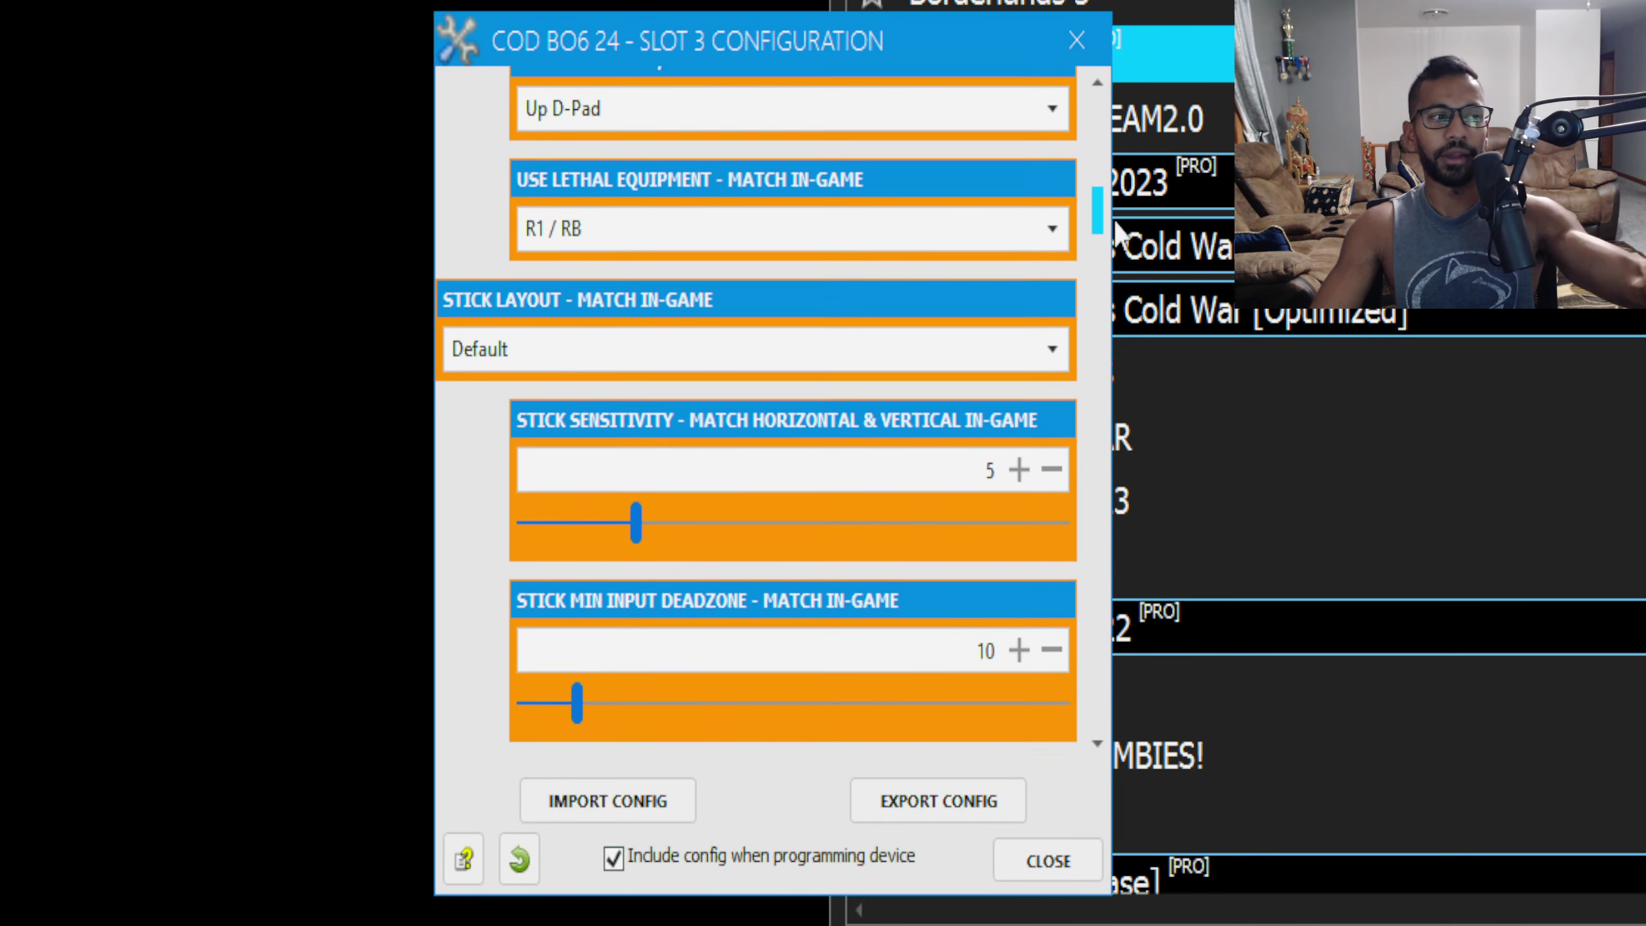
left_click(478, 307)
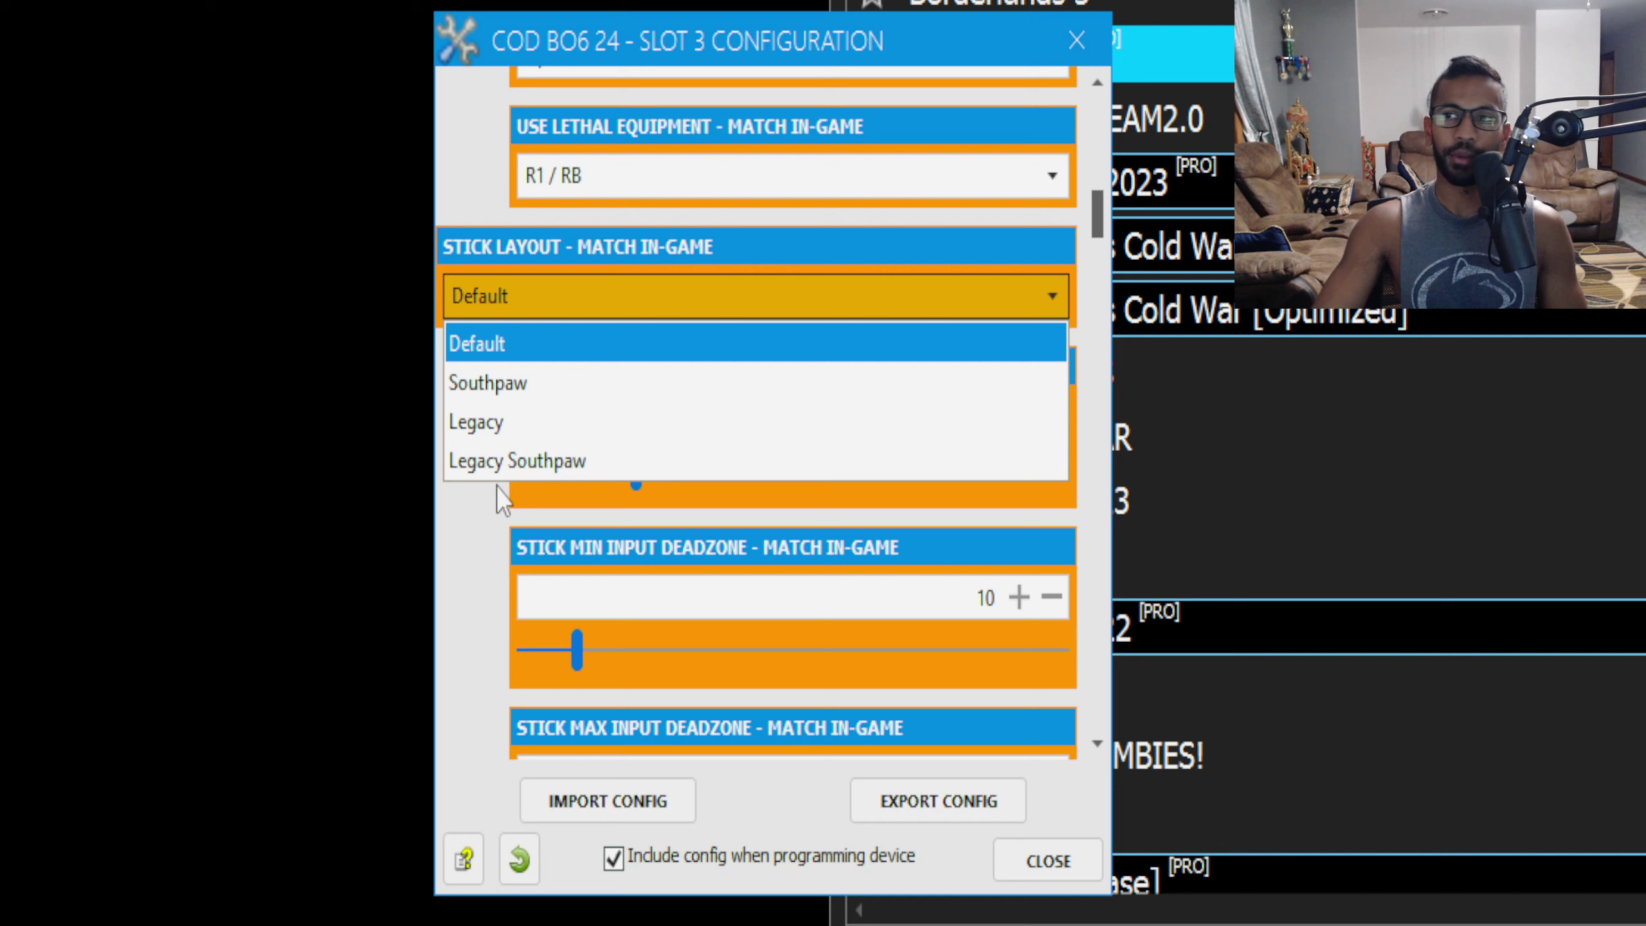
left_click(524, 321)
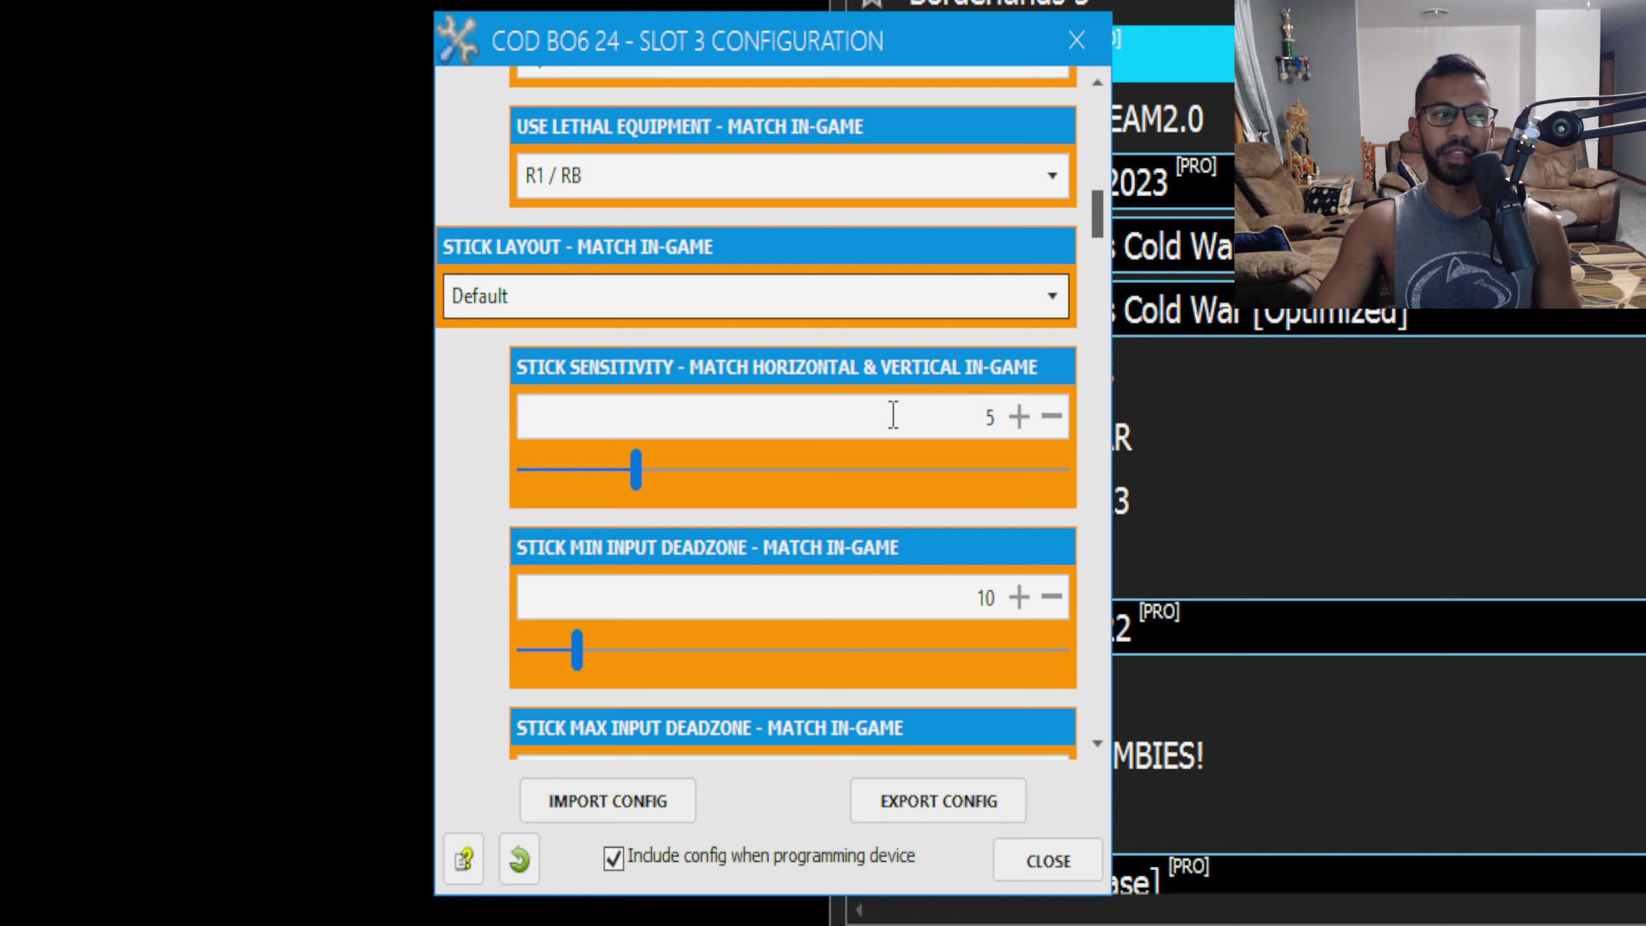
Set the stick sensitivity to 7 and the stick min input deadzone to 5
left_click(1019, 417)
left_click(1019, 417)
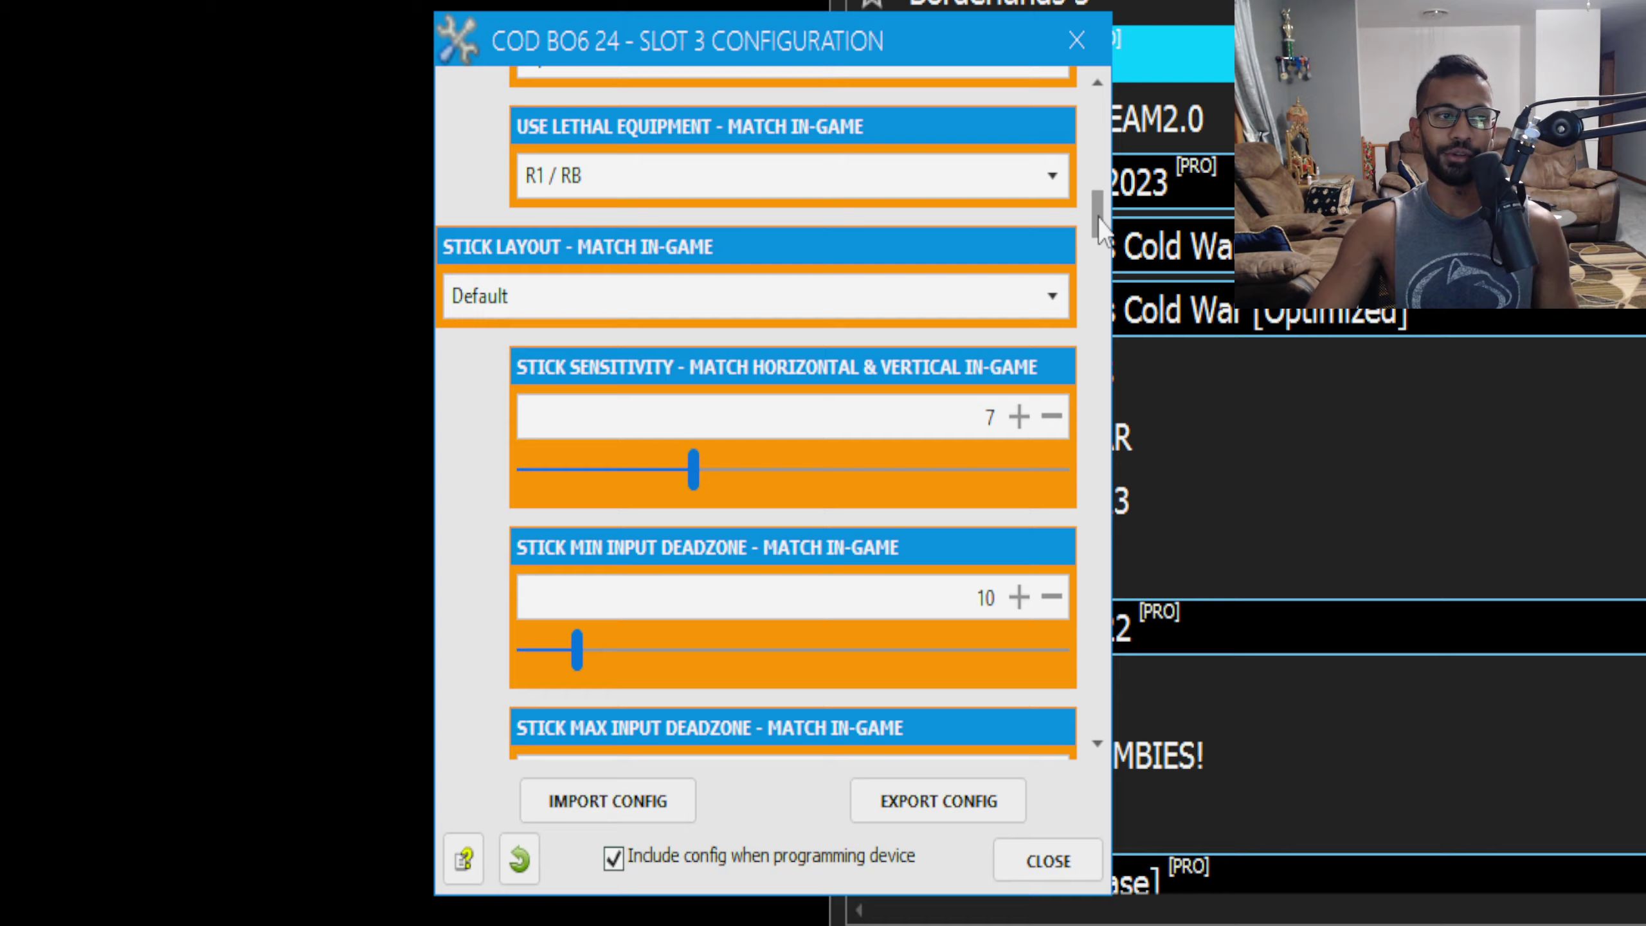
scroll(1101, 230, "down", 3)
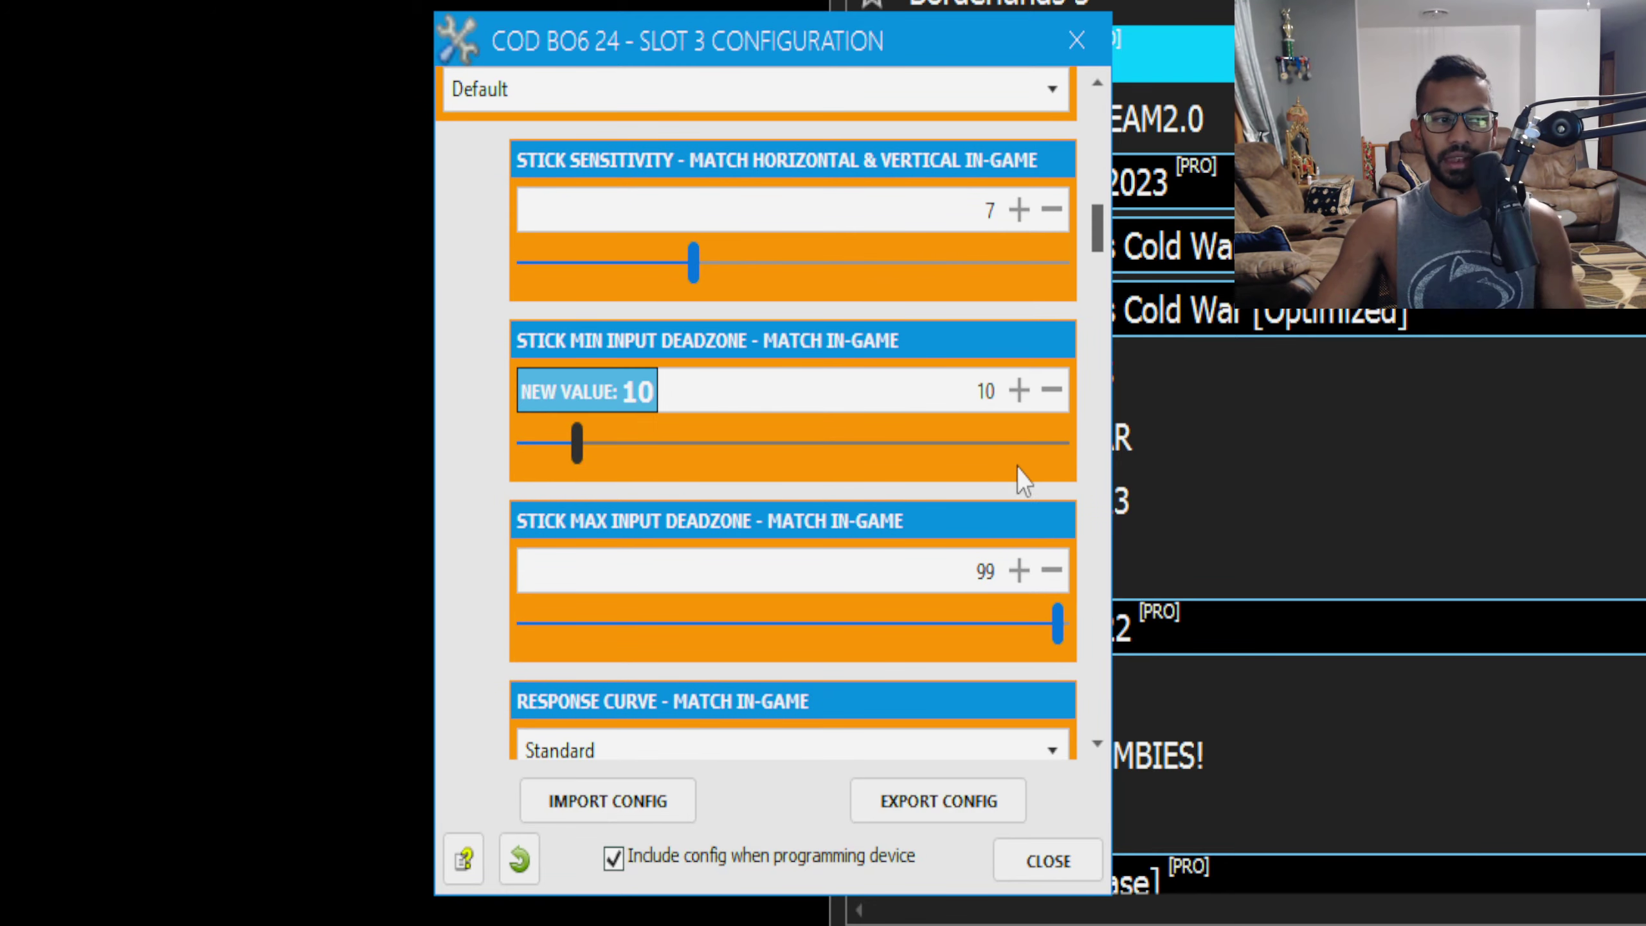
left_click(1051, 389)
left_click(1051, 389)
left_click(1051, 389)
left_click(1051, 389)
left_click(1051, 389)
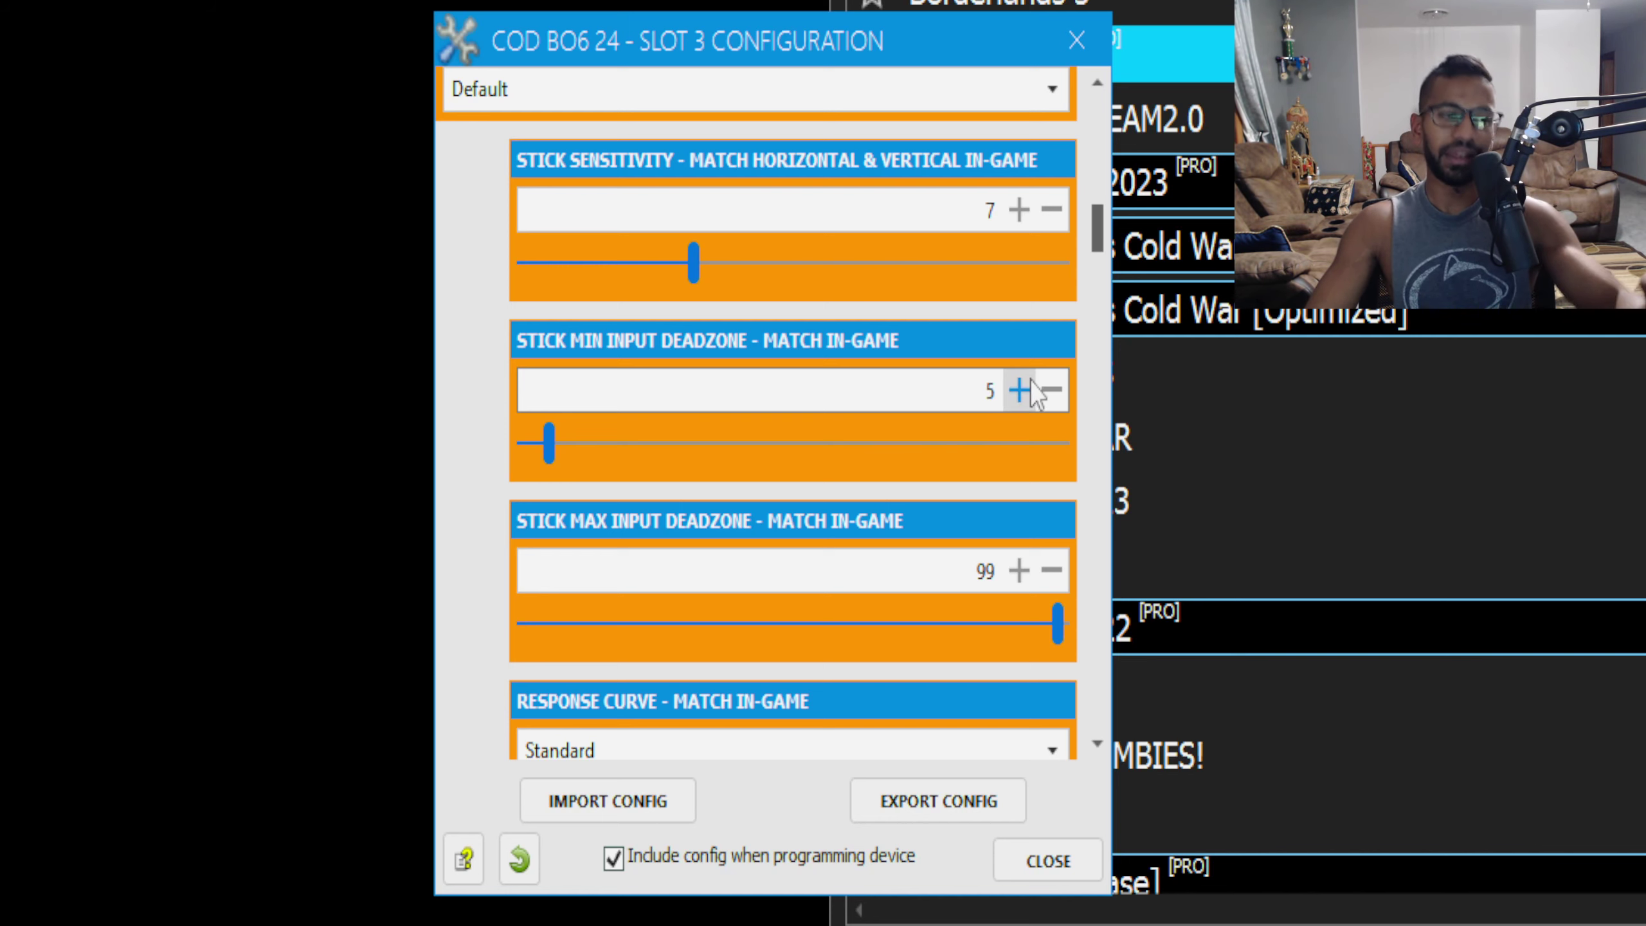
Check the response curve and invert vertical look options, keeping Standard and Disabled
scroll(1098, 243, "down", 2)
scroll(1101, 249, "down", 1)
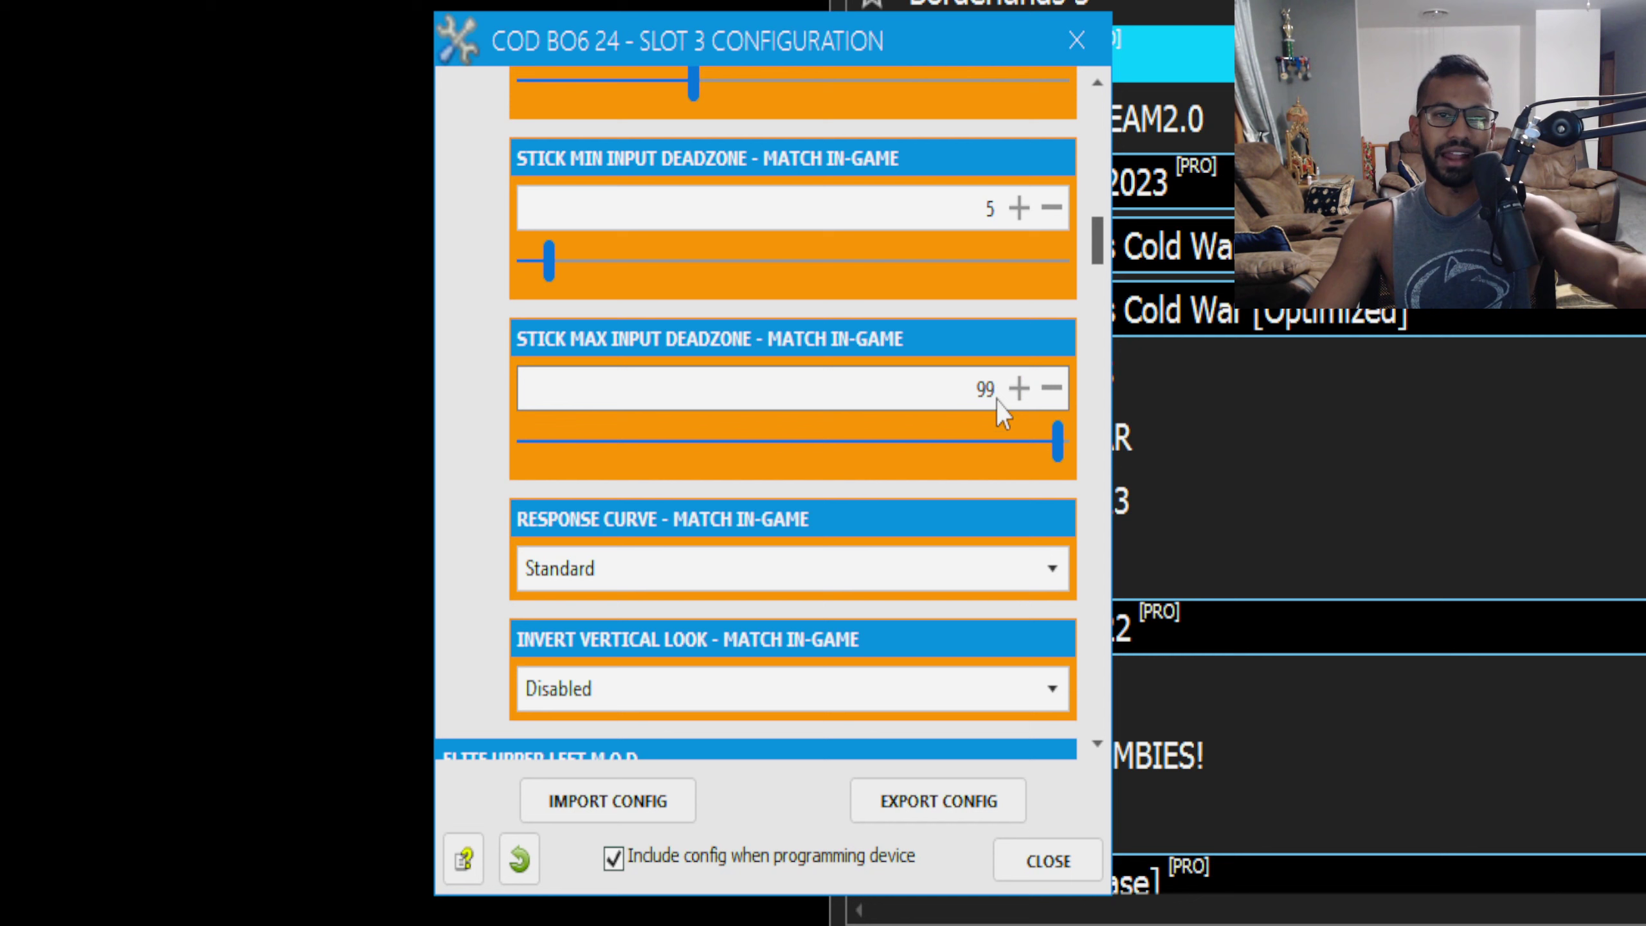
left_click_drag(1100, 244, 1102, 263)
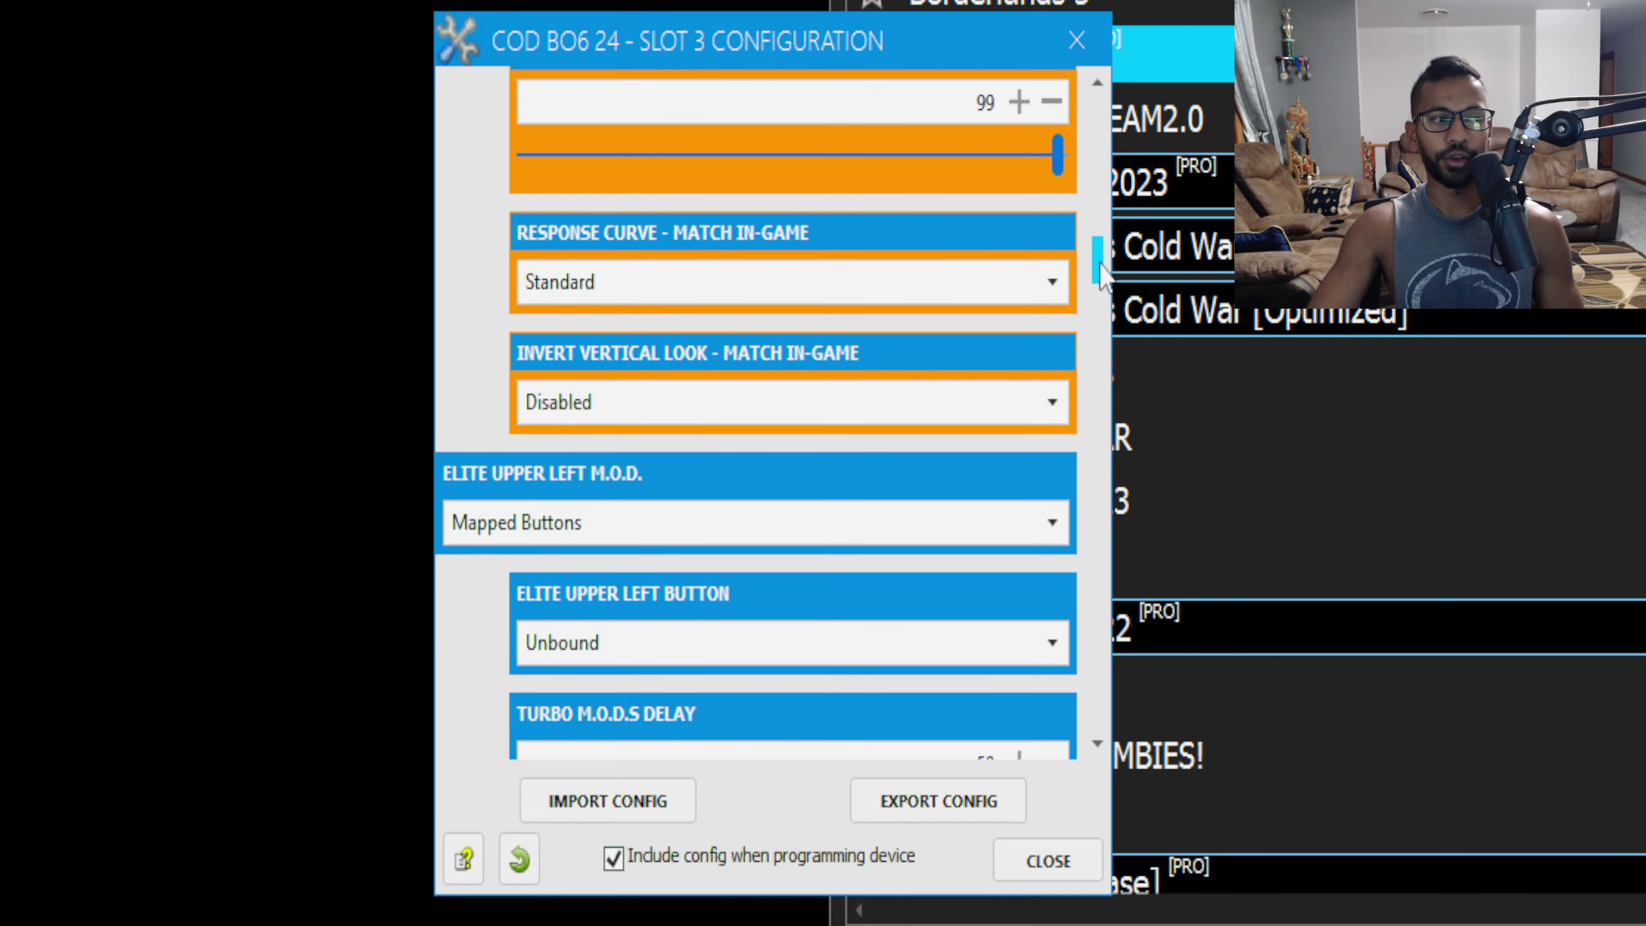
left_click(621, 281)
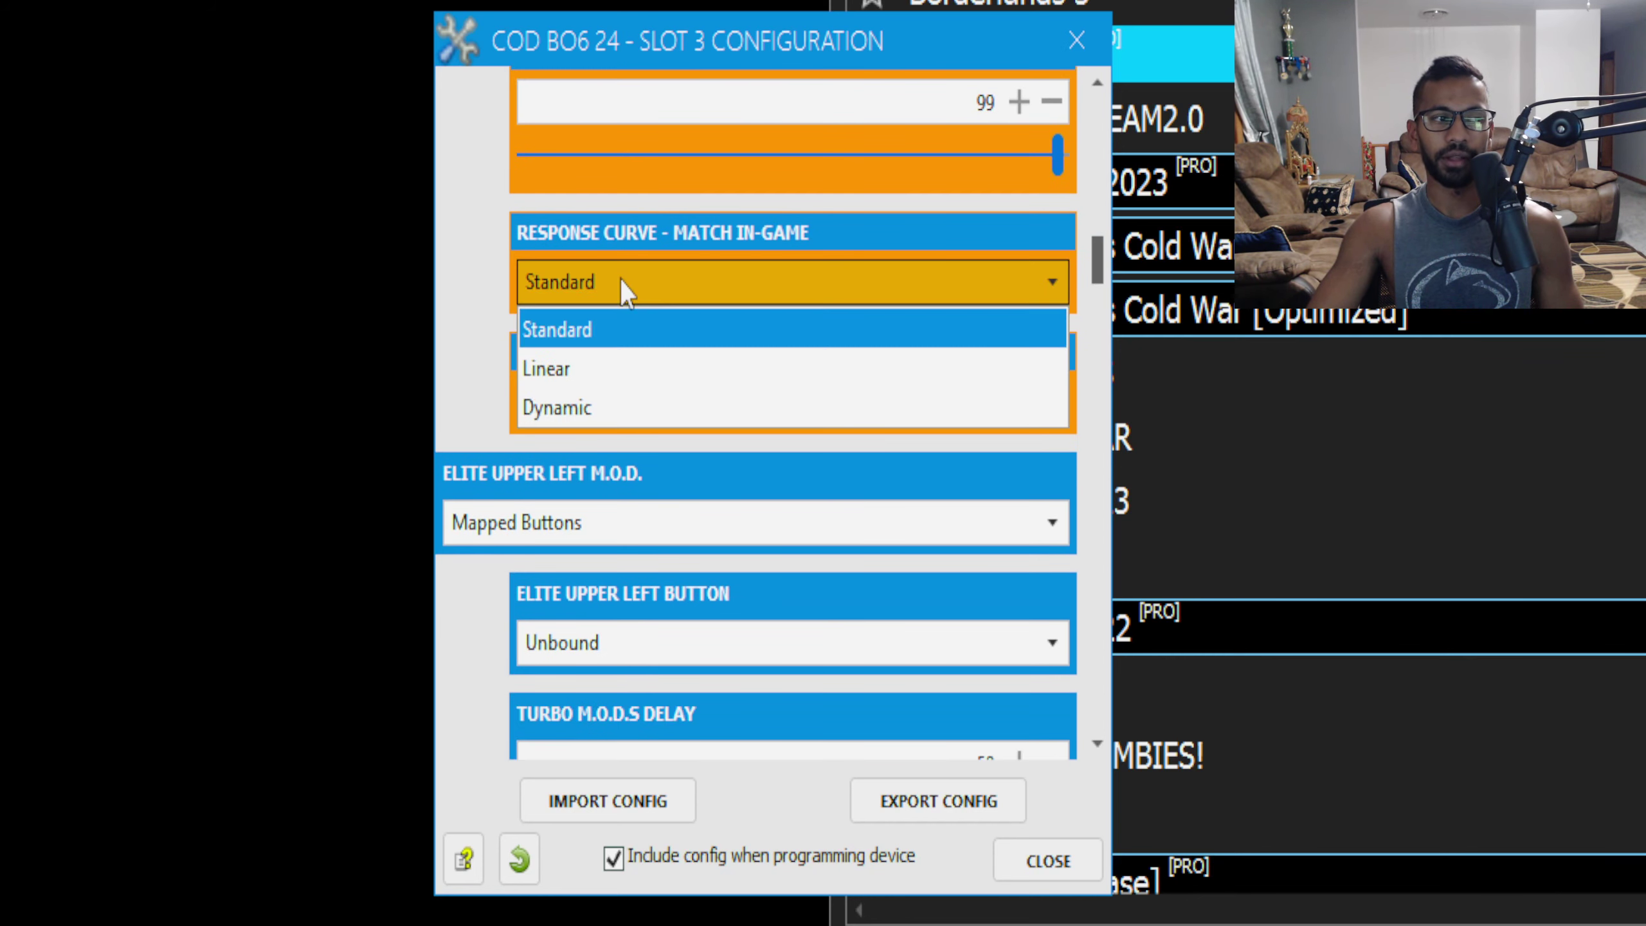
left_click(620, 293)
left_click(620, 293)
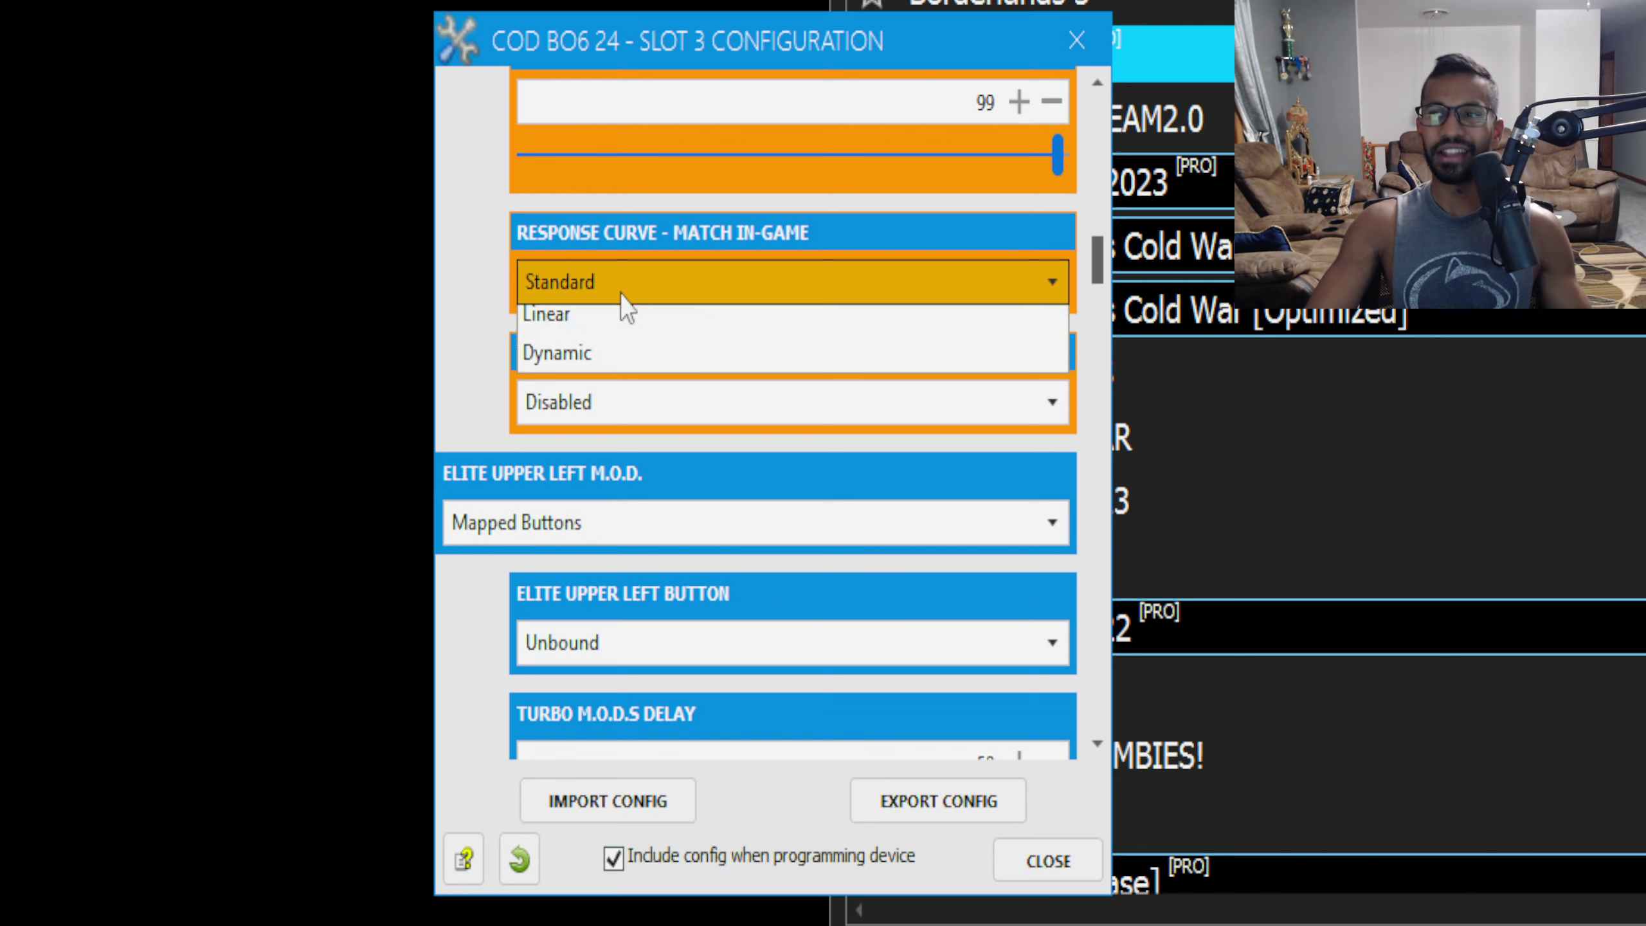
left_click(606, 284)
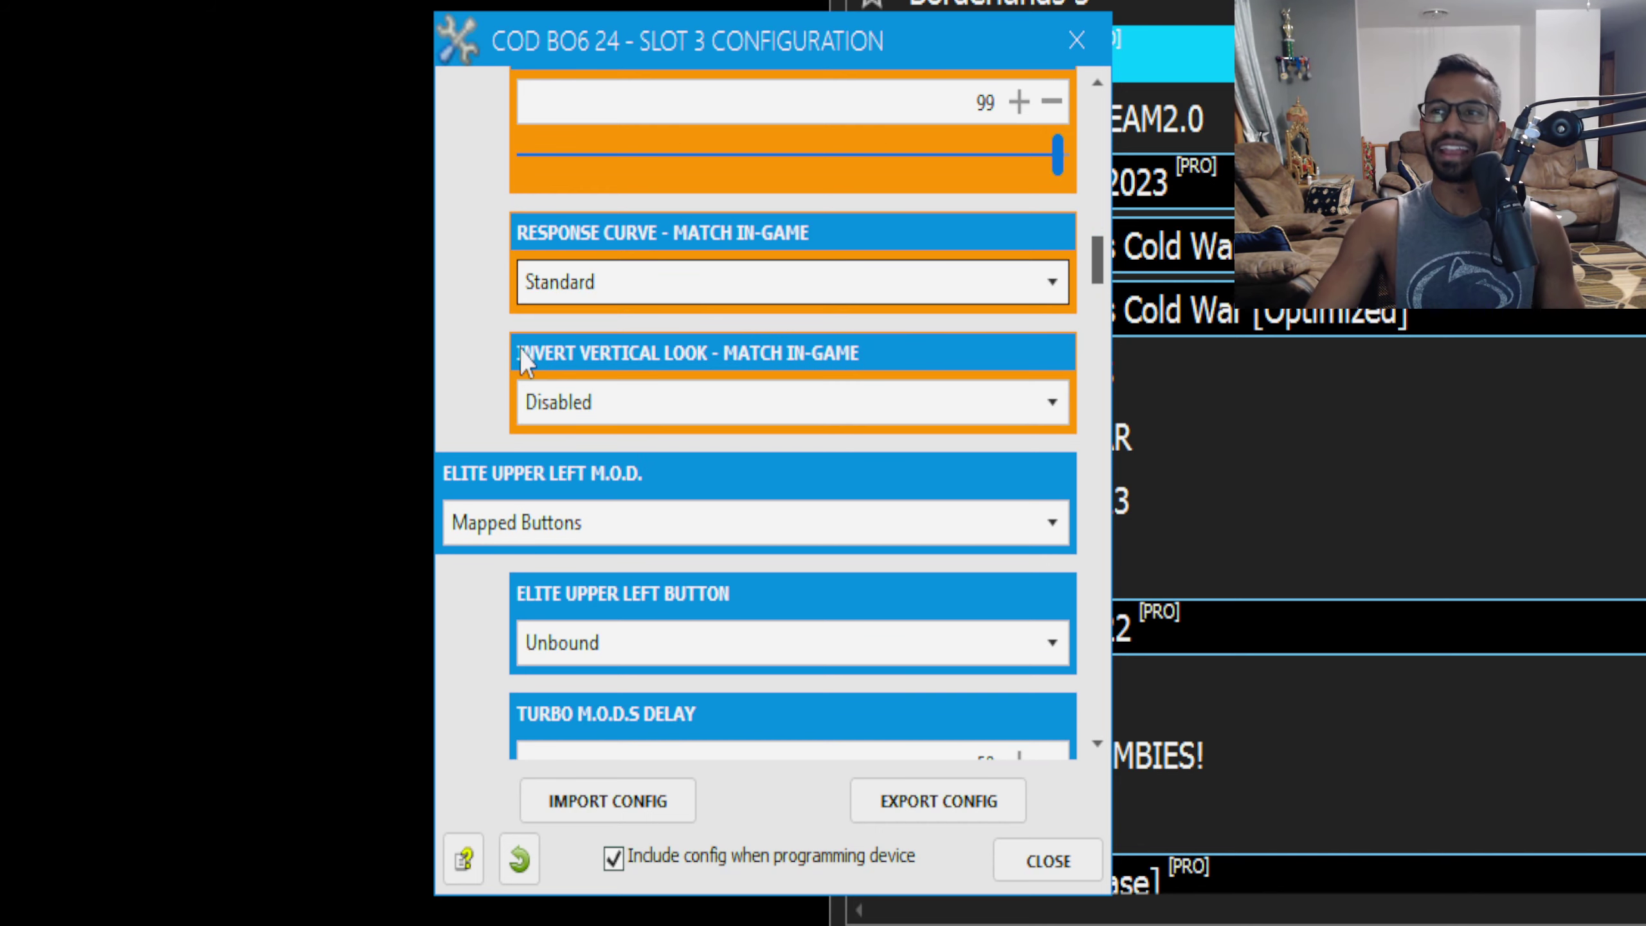
left_click(619, 398)
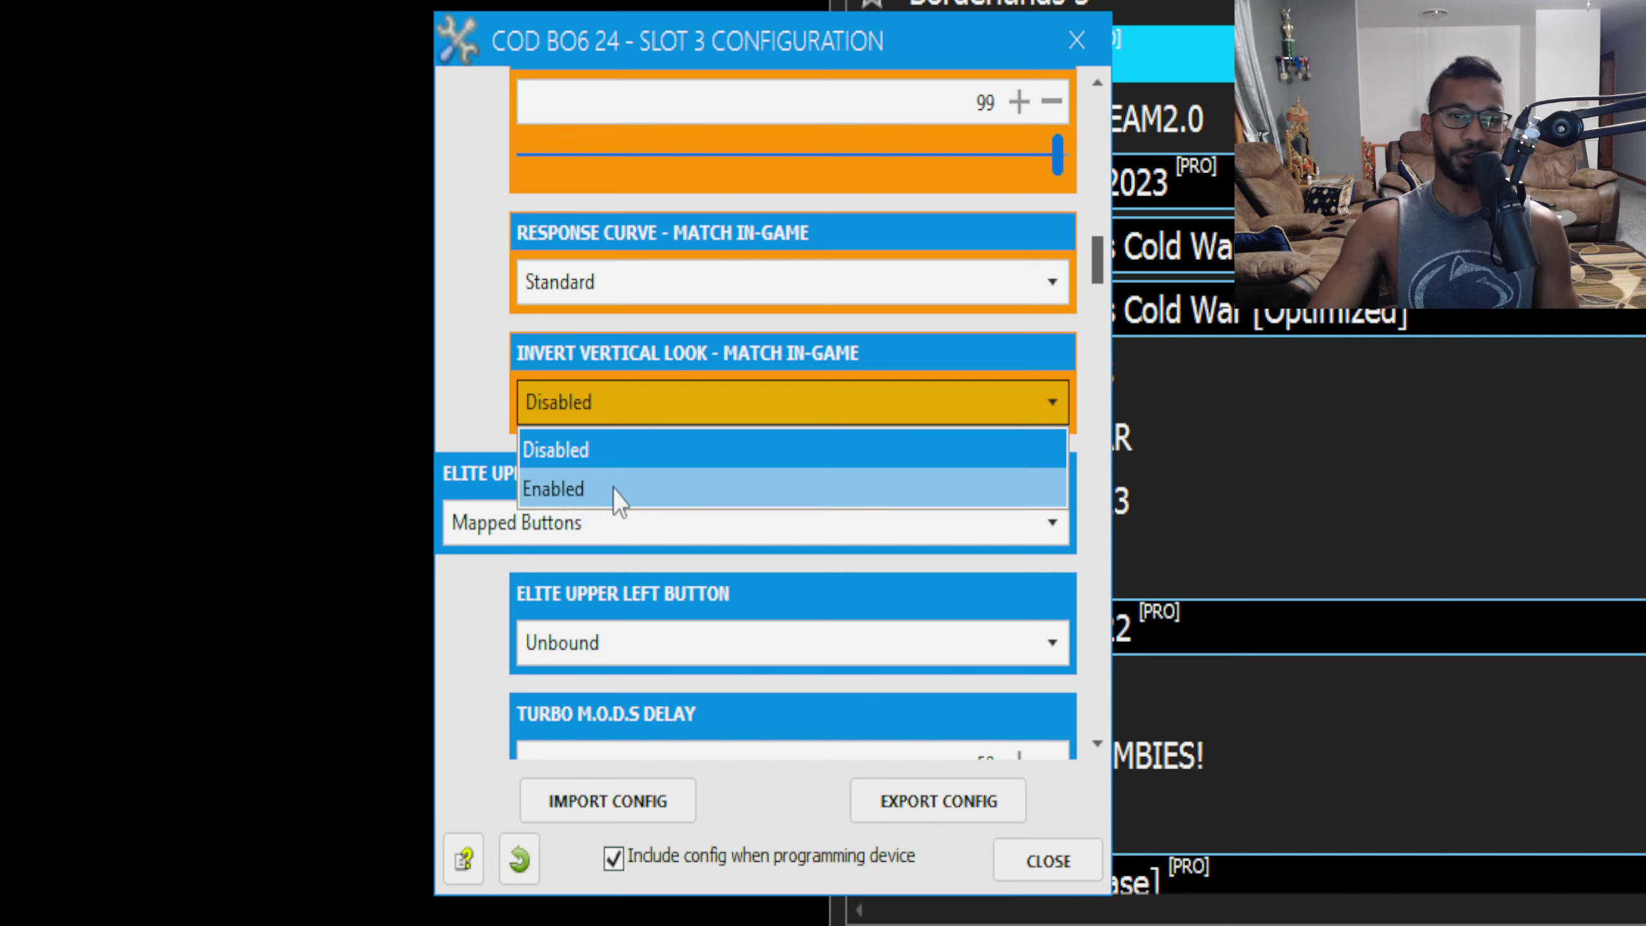
left_click(597, 409)
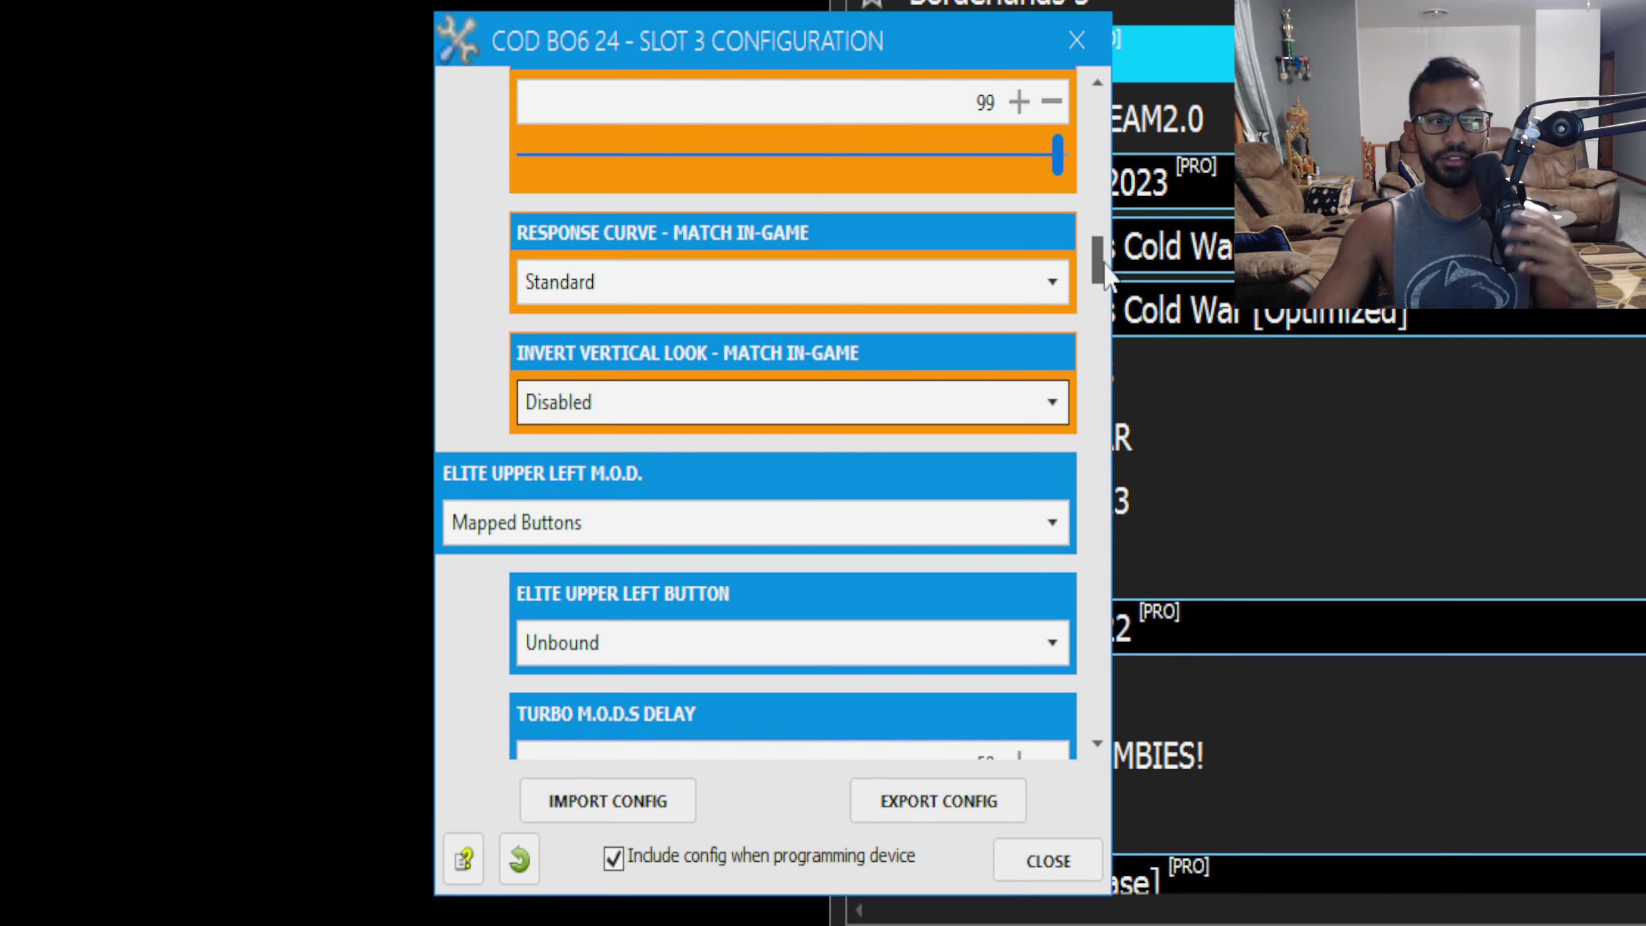
Look through the M.O.D. options for the Elite upper left and upper right paddles, keeping both on Mapped Buttons
left_click_drag(1099, 280, 1105, 296)
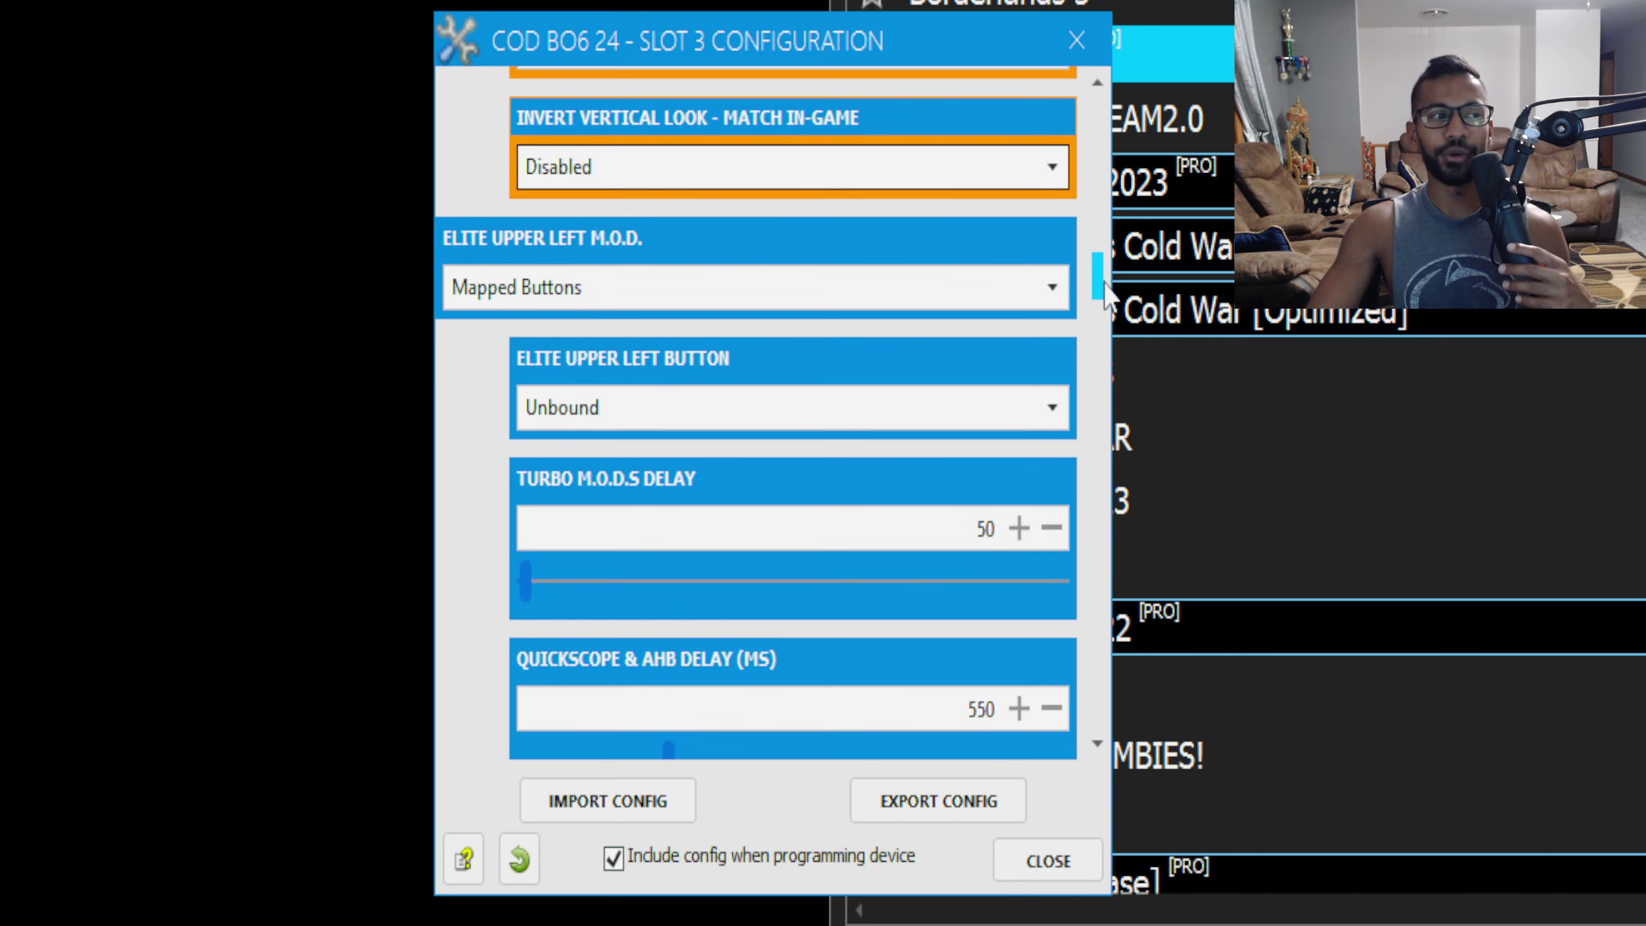
mouse_move(556, 322)
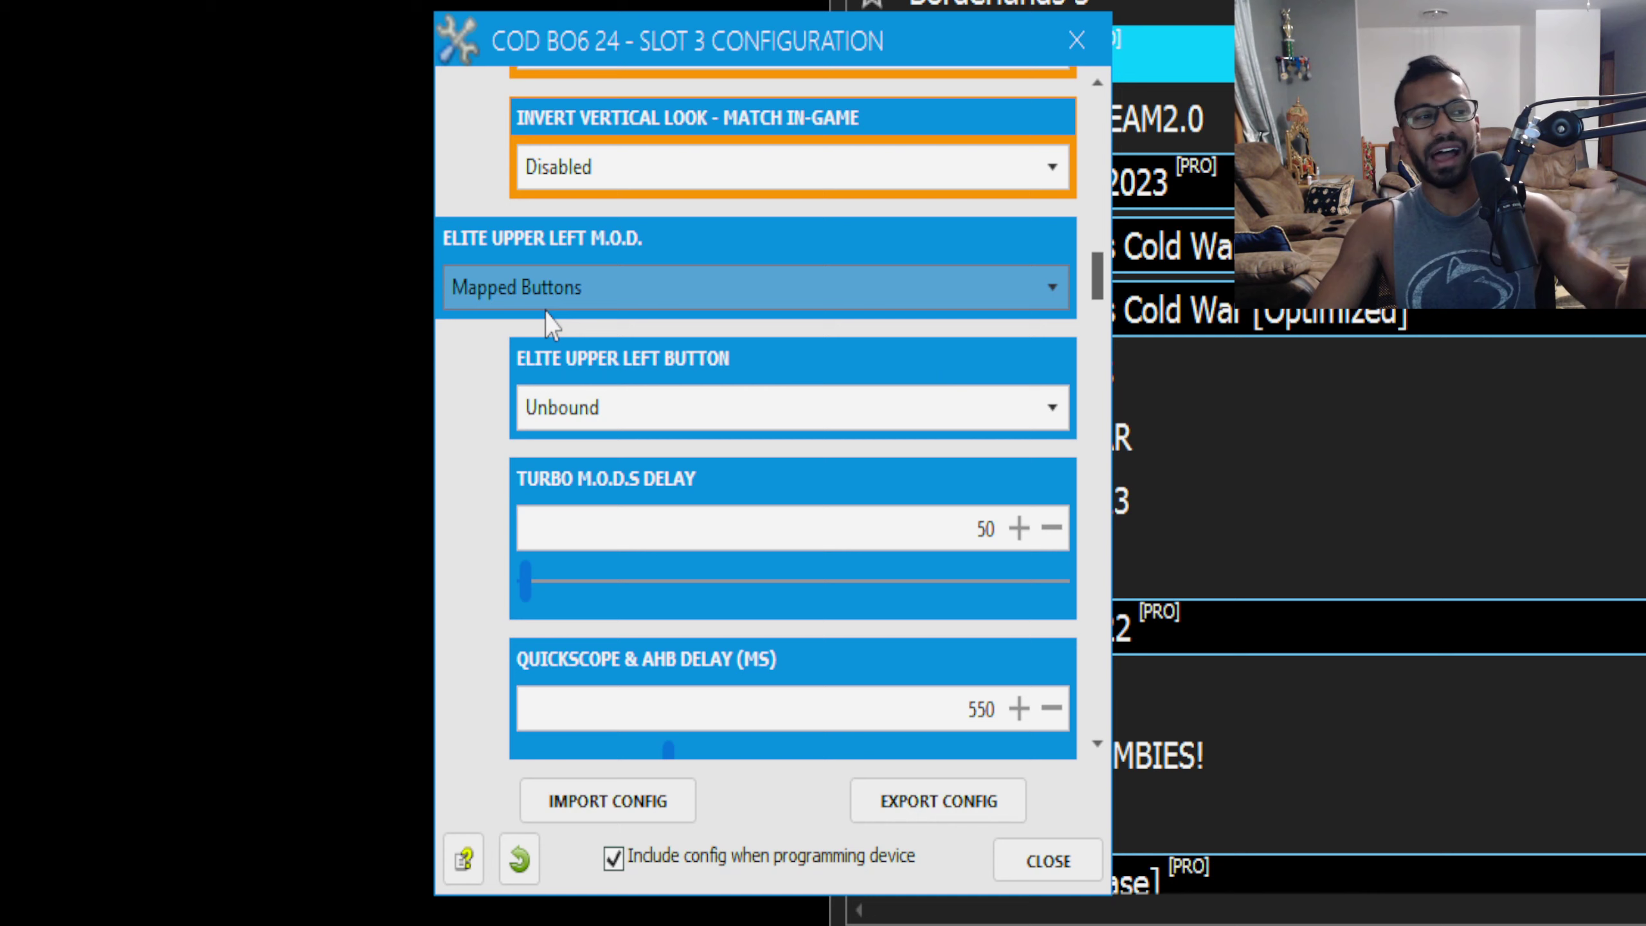
left_click(543, 304)
scroll(633, 739, "down", 1)
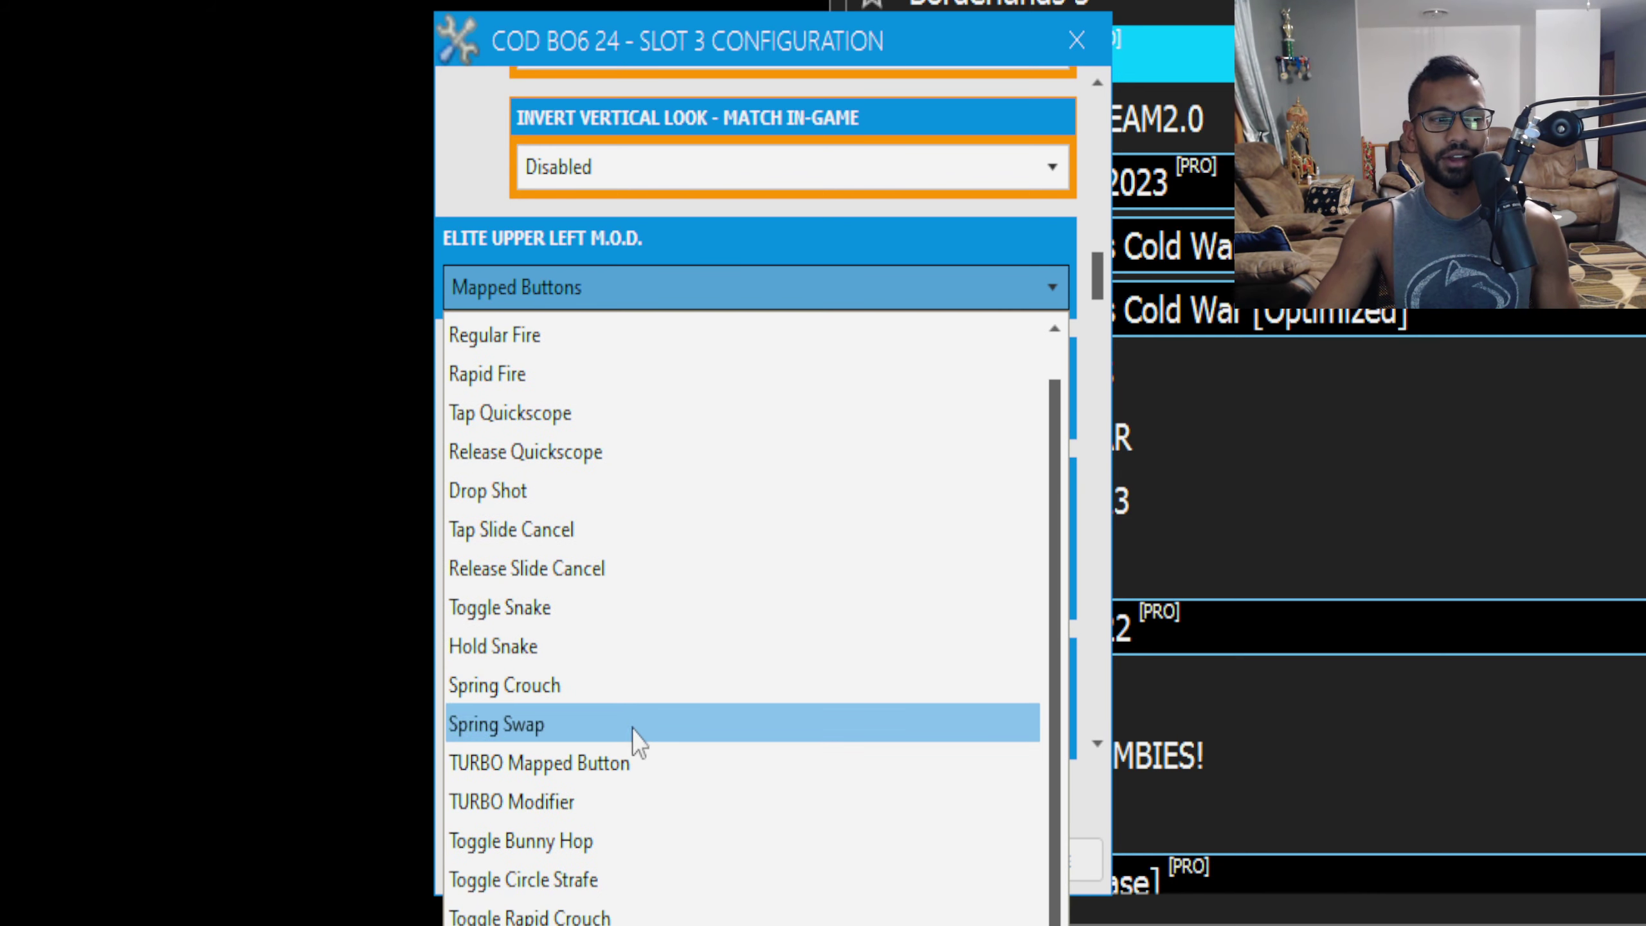
scroll(633, 742, "up", 1)
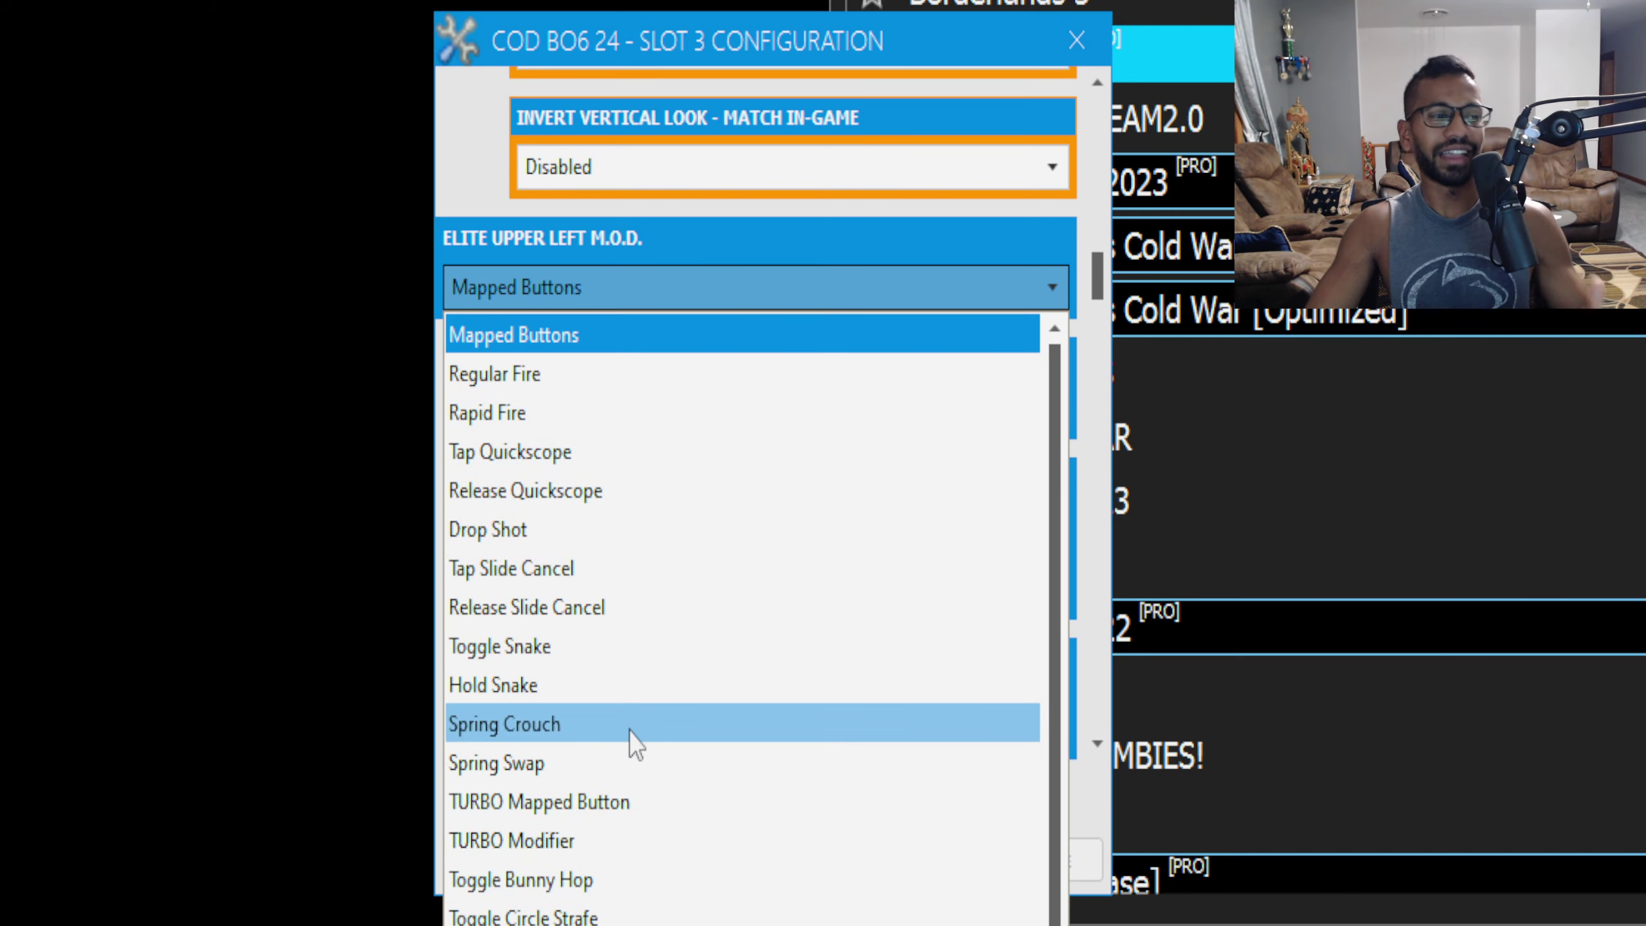
left_click(590, 296)
left_click_drag(1098, 269, 1099, 327)
left_click(538, 123)
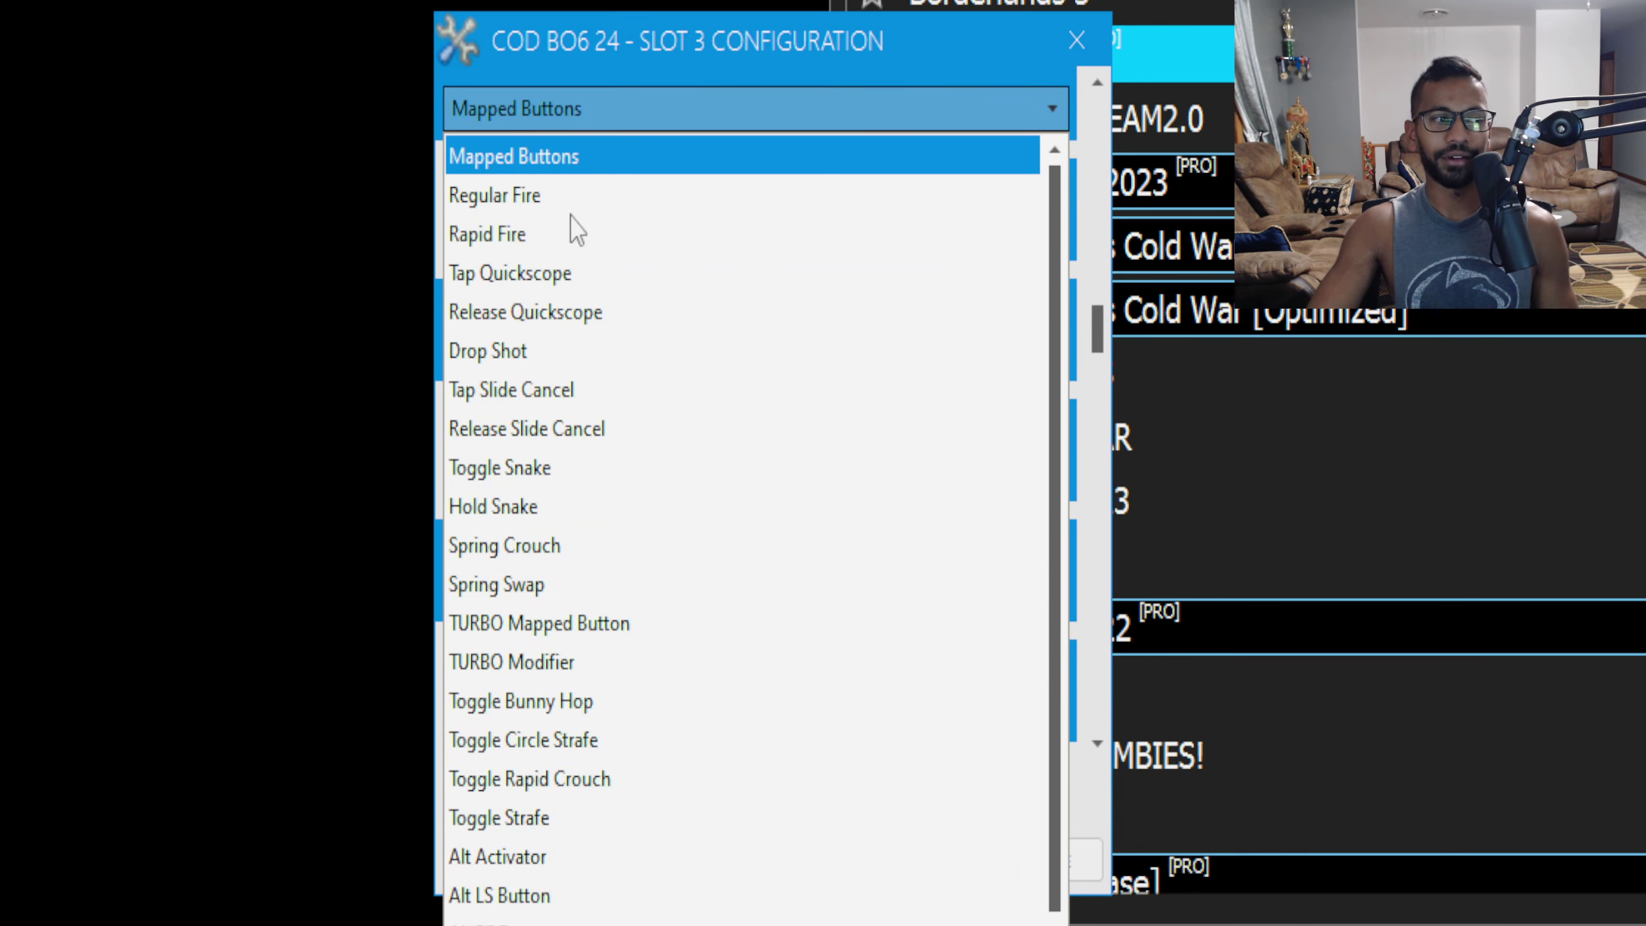
scroll(504, 460, "up", 1)
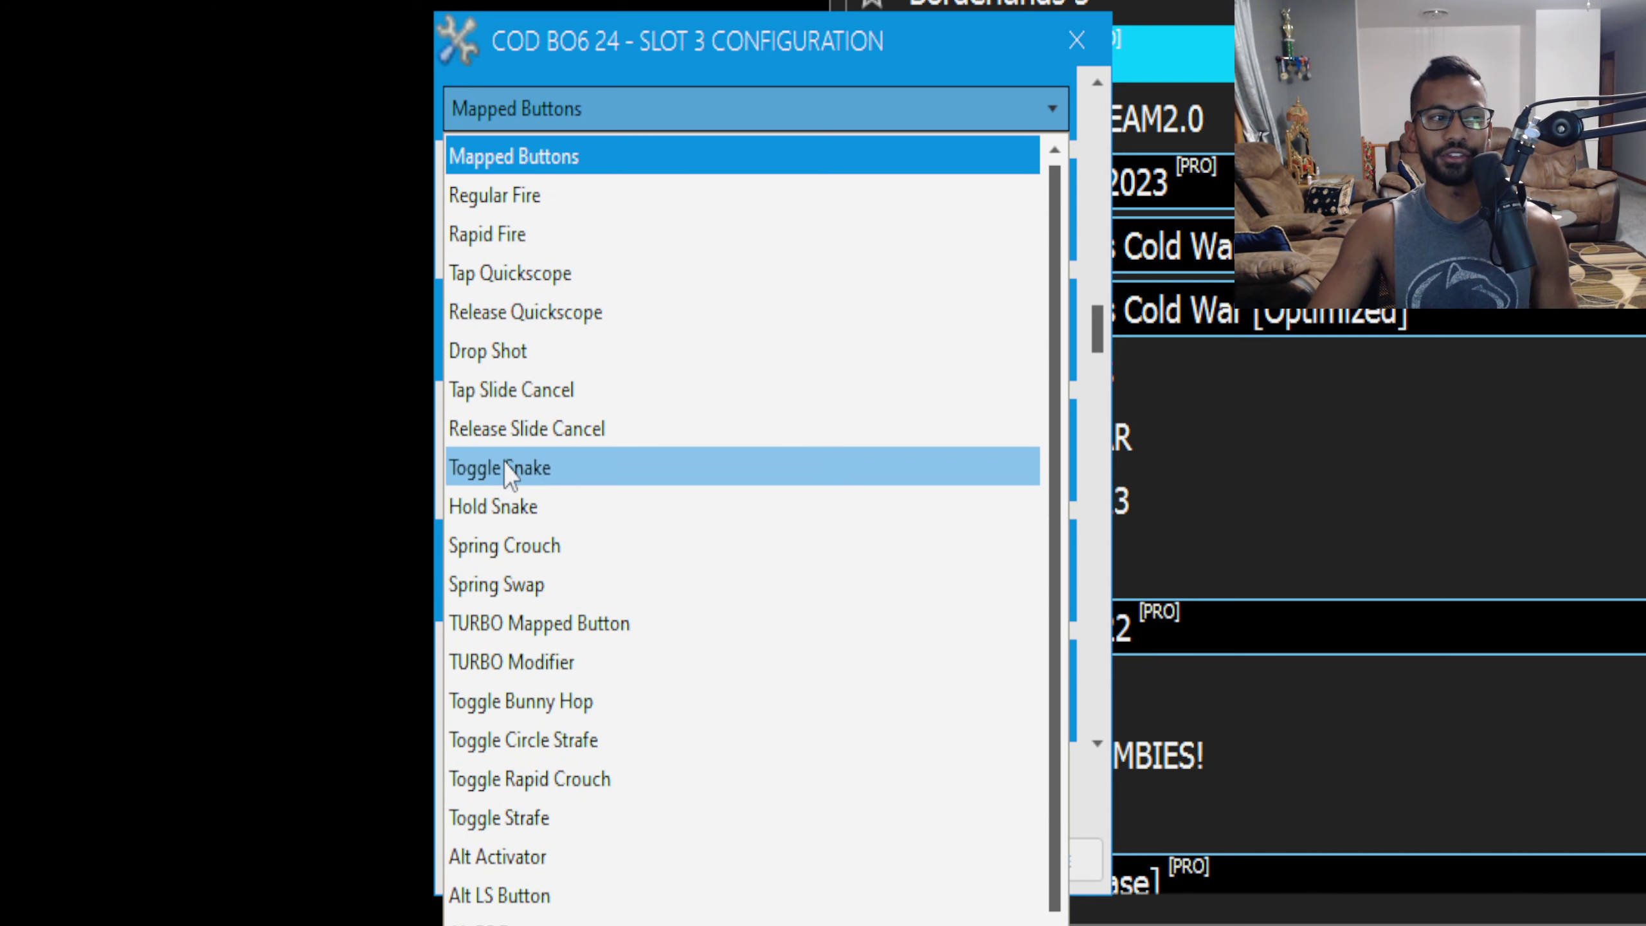
left_click(618, 122)
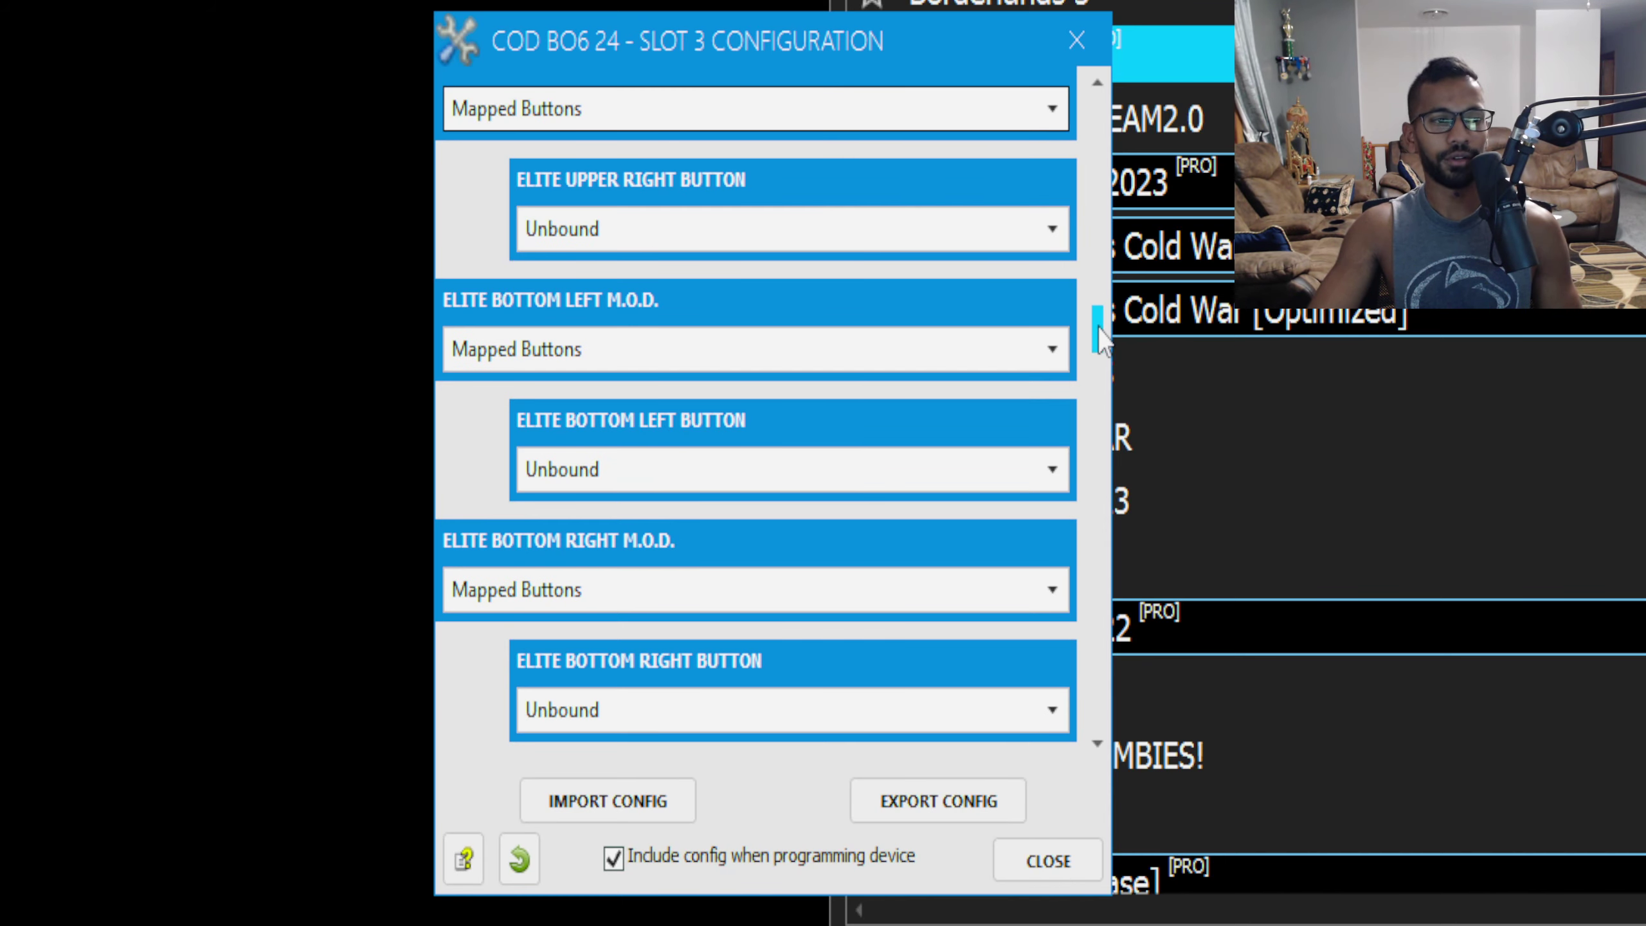
Set Global M.O.D.S to the combination AA, AF, BR, RM, RAA, SC
left_click_drag(1099, 328, 1099, 360)
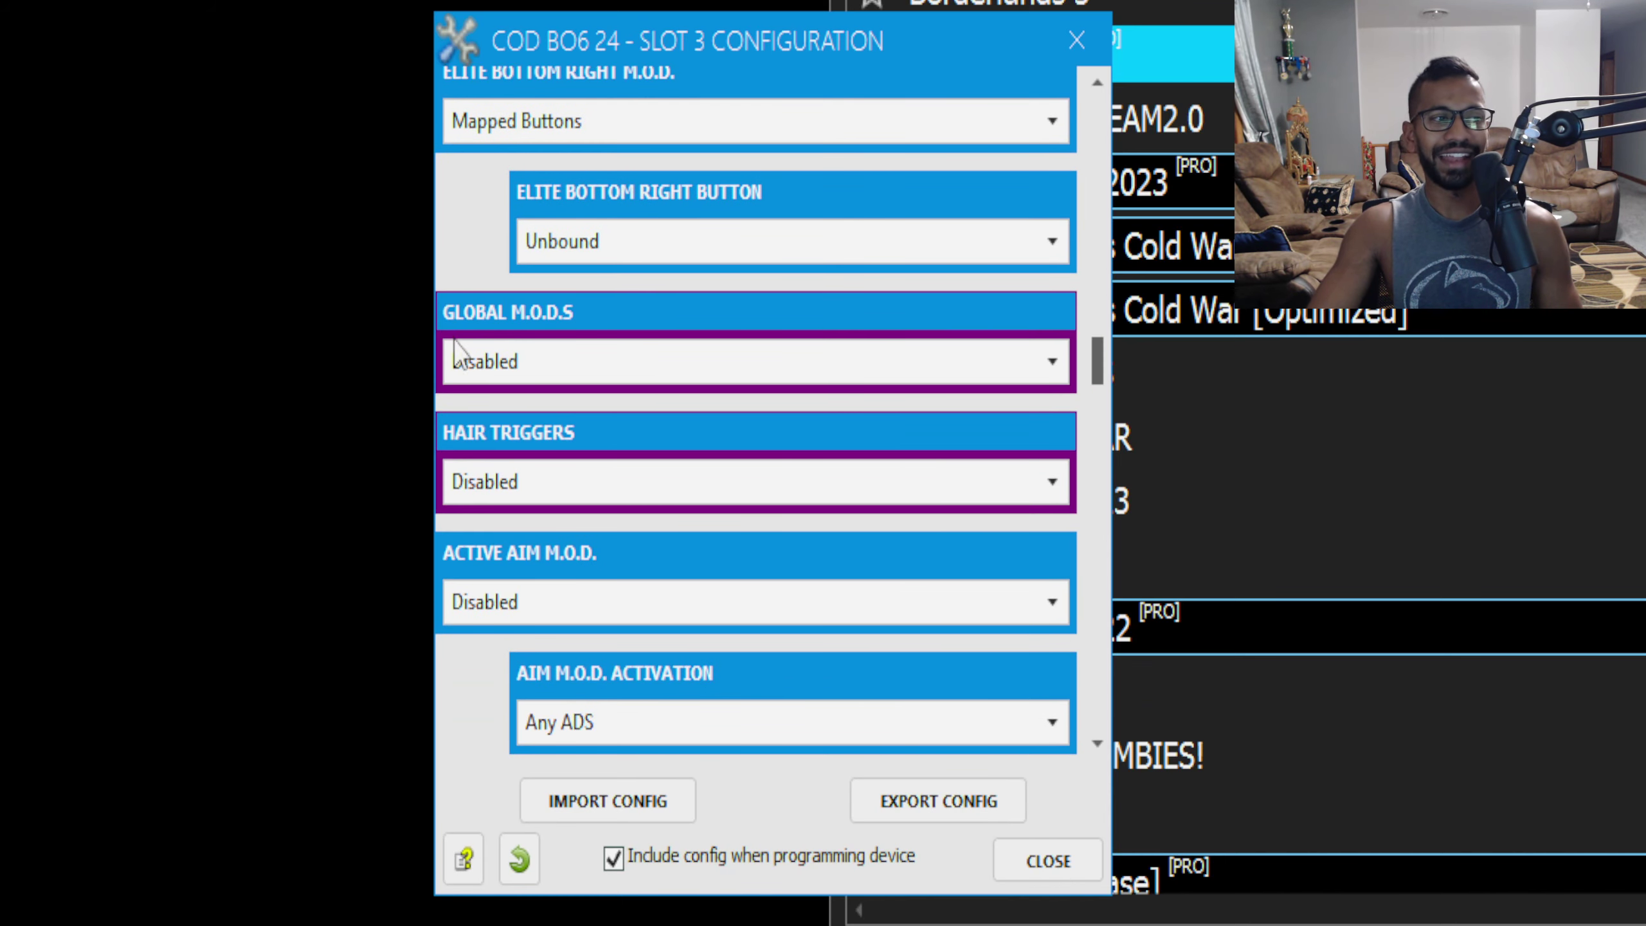
left_click(517, 373)
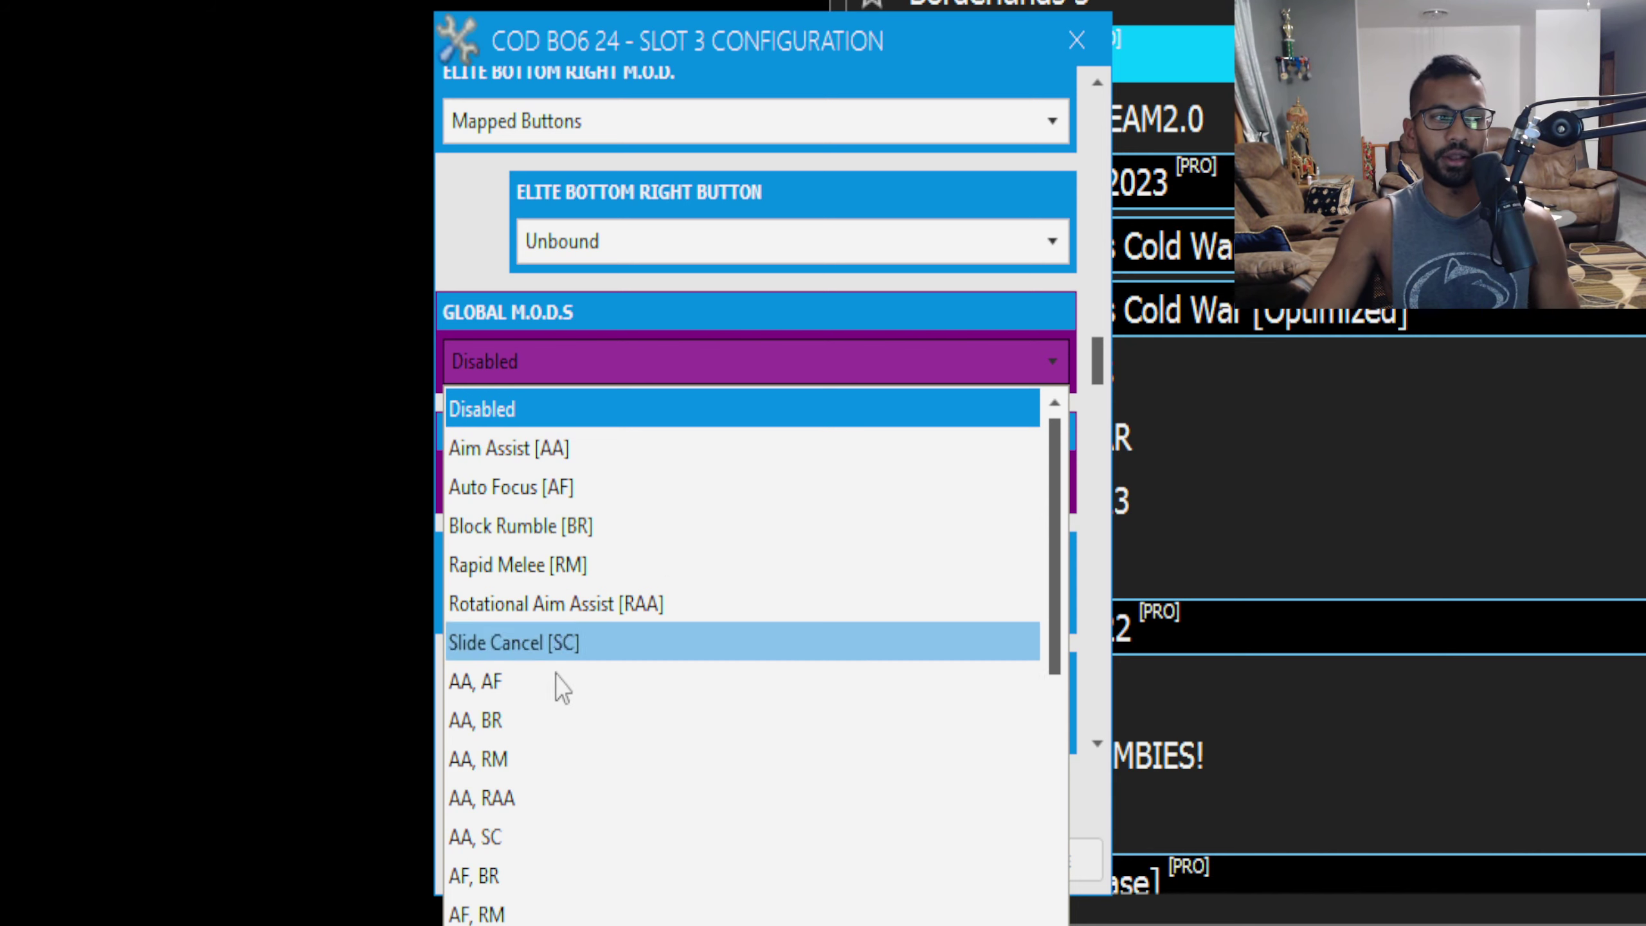
scroll(639, 827, "down", 6)
scroll(645, 830, "up", 6)
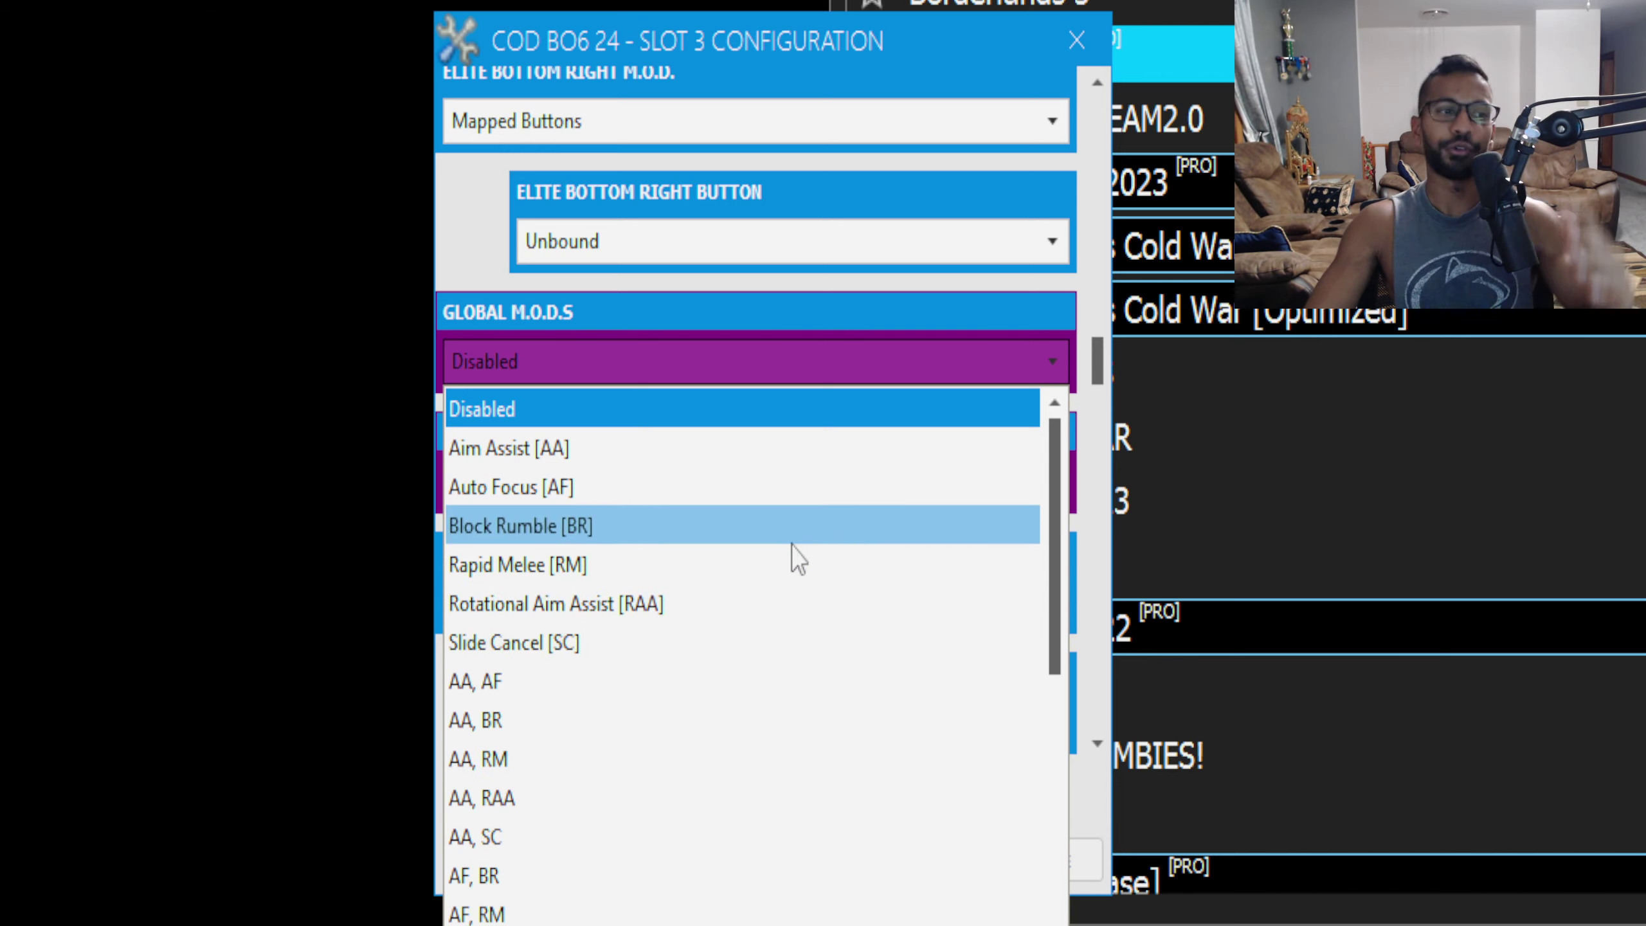
scroll(797, 558, "down", 14)
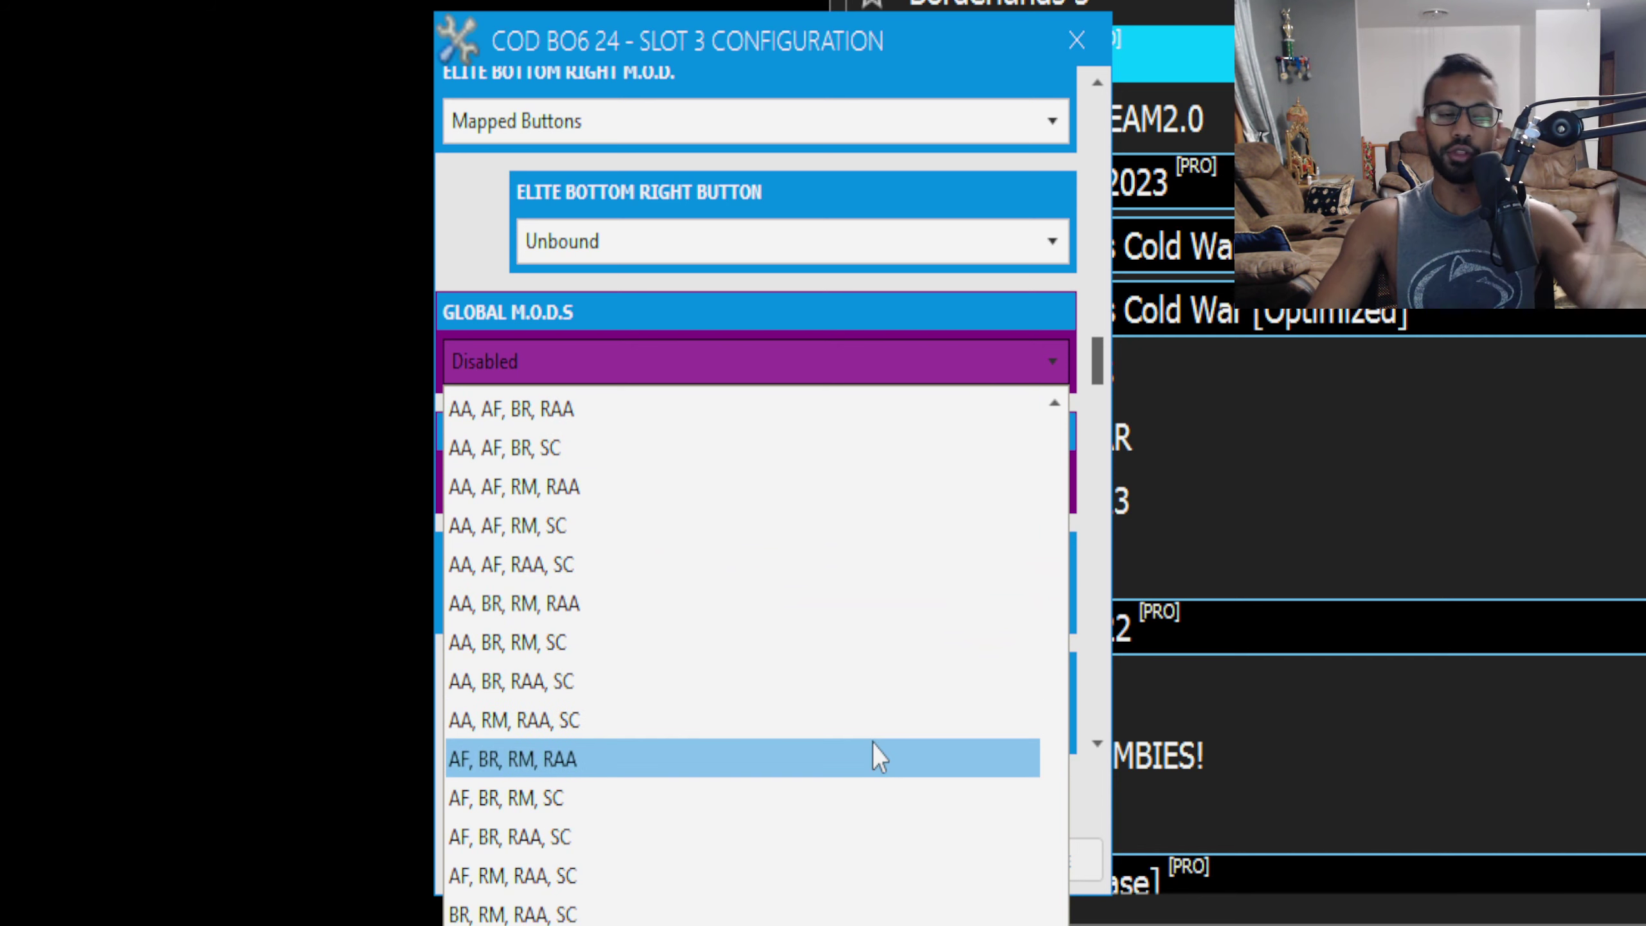
left_click(499, 392)
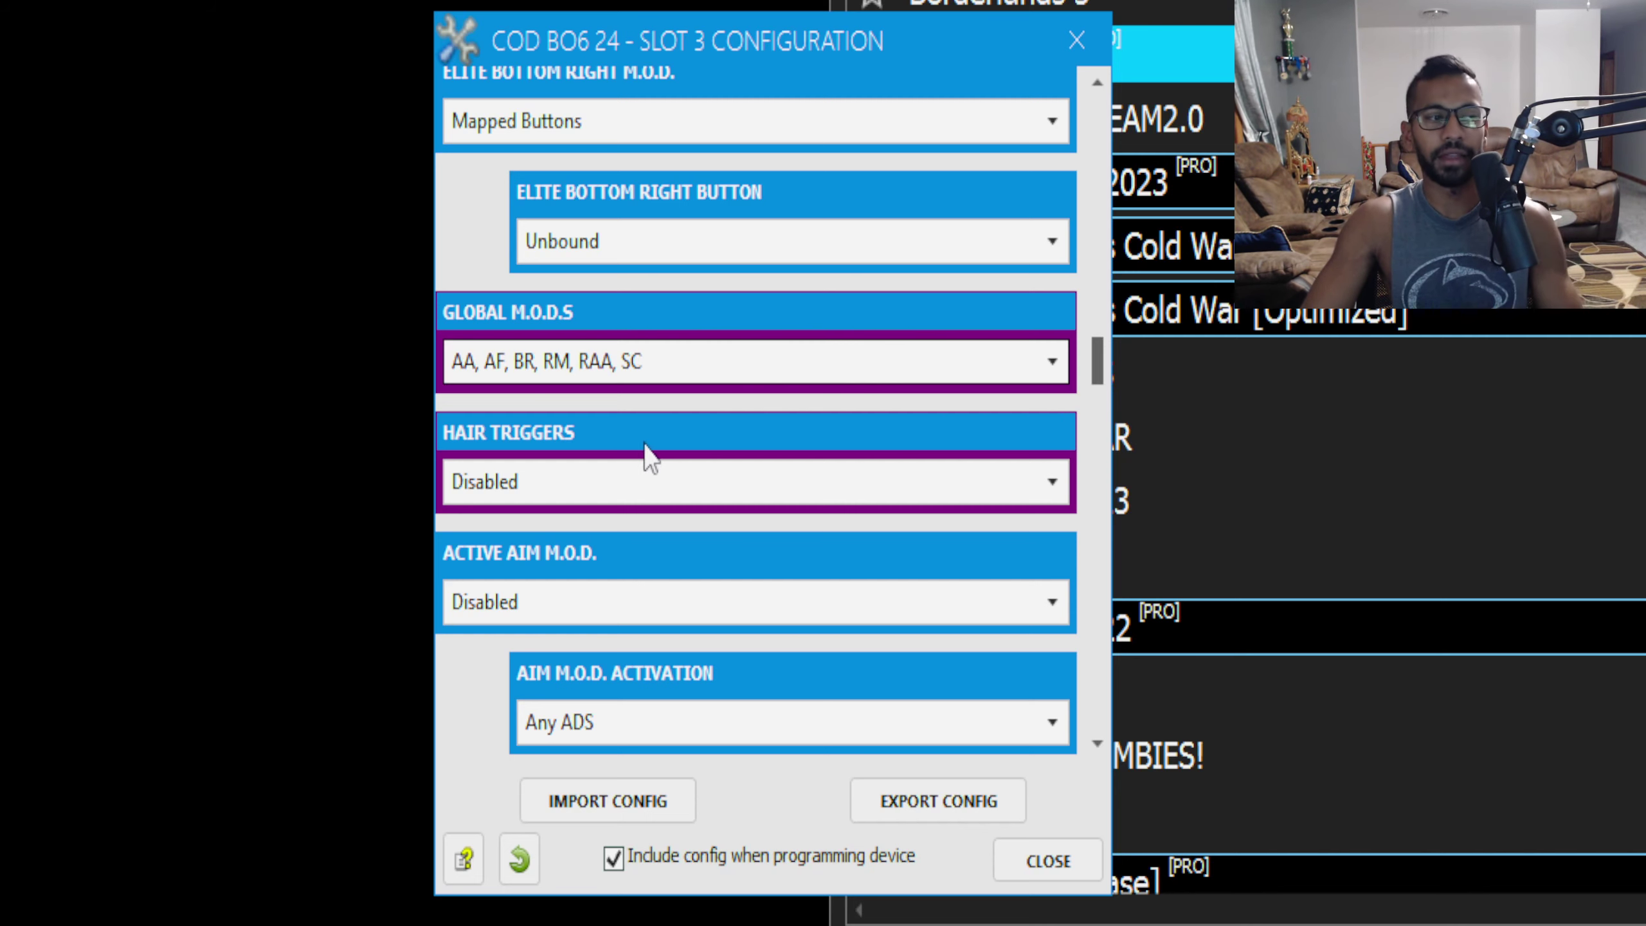
Set Hair Triggers to Both Triggers and the Active Aim M.O.D. to Aim Assist
left_click(584, 482)
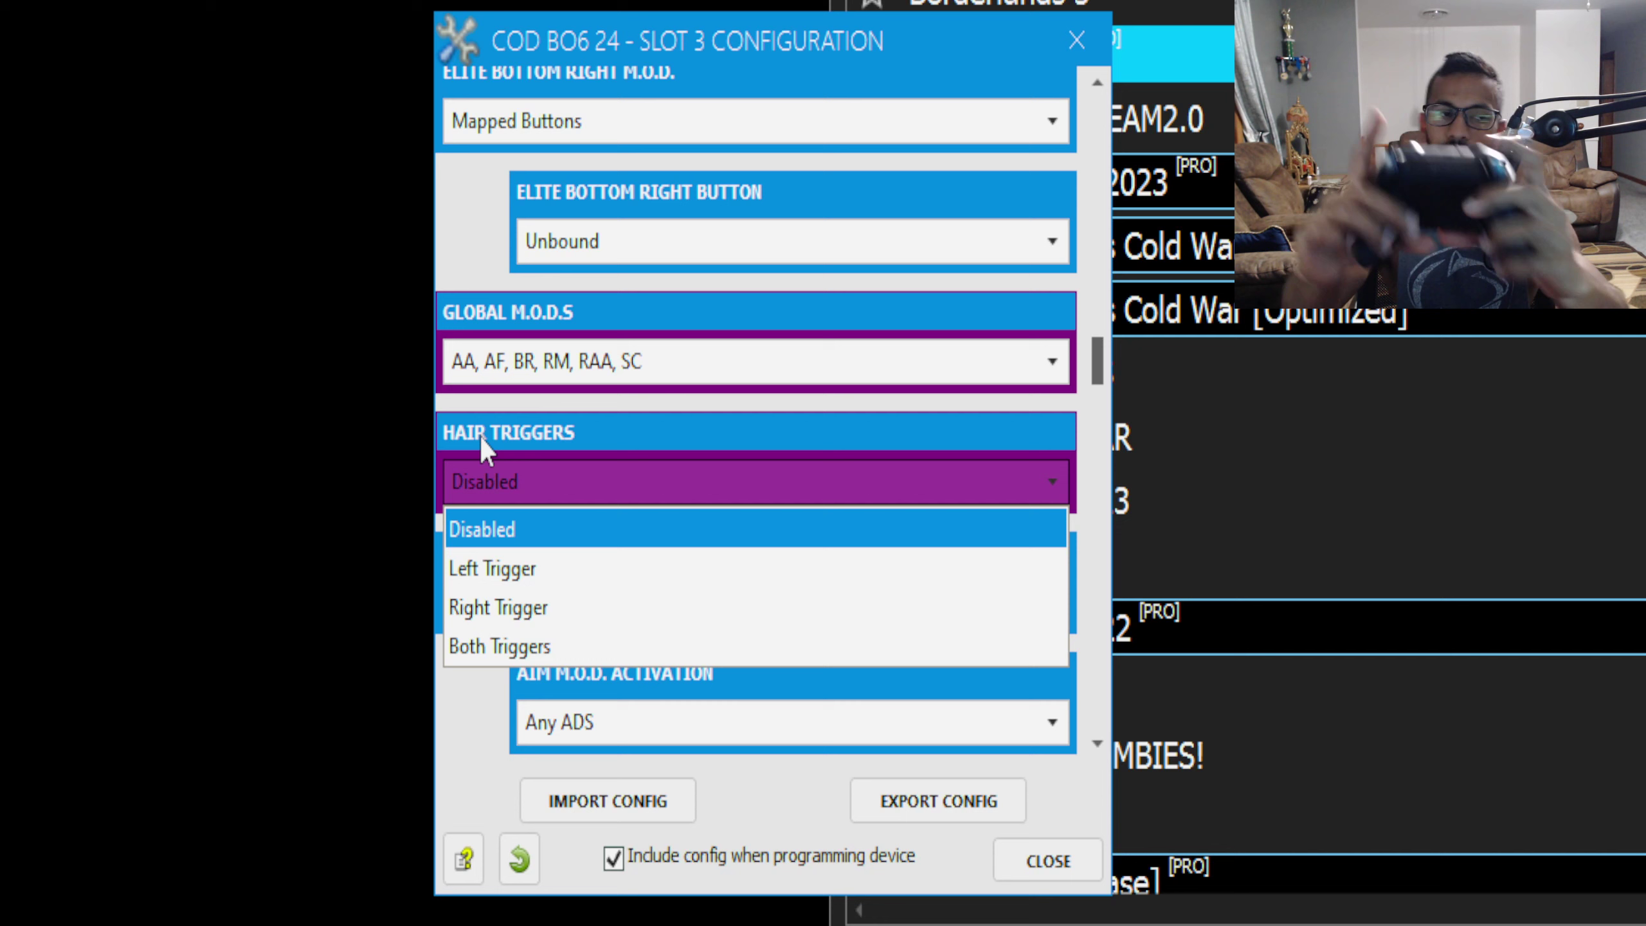
left_click(495, 645)
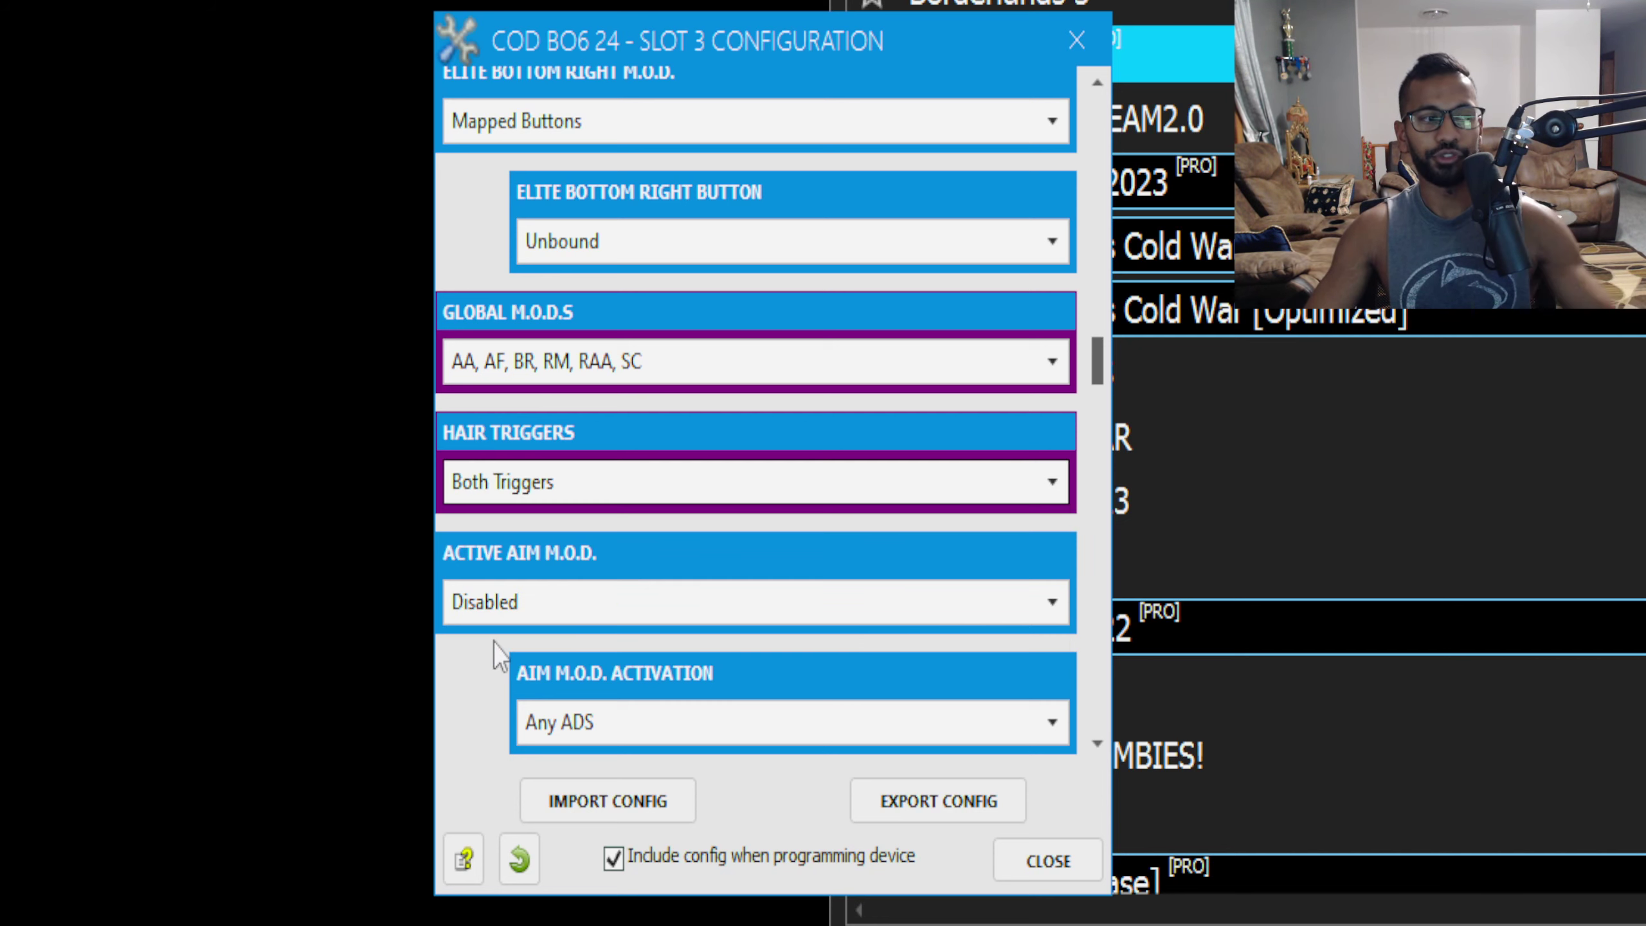
left_click_drag(1098, 373, 1099, 395)
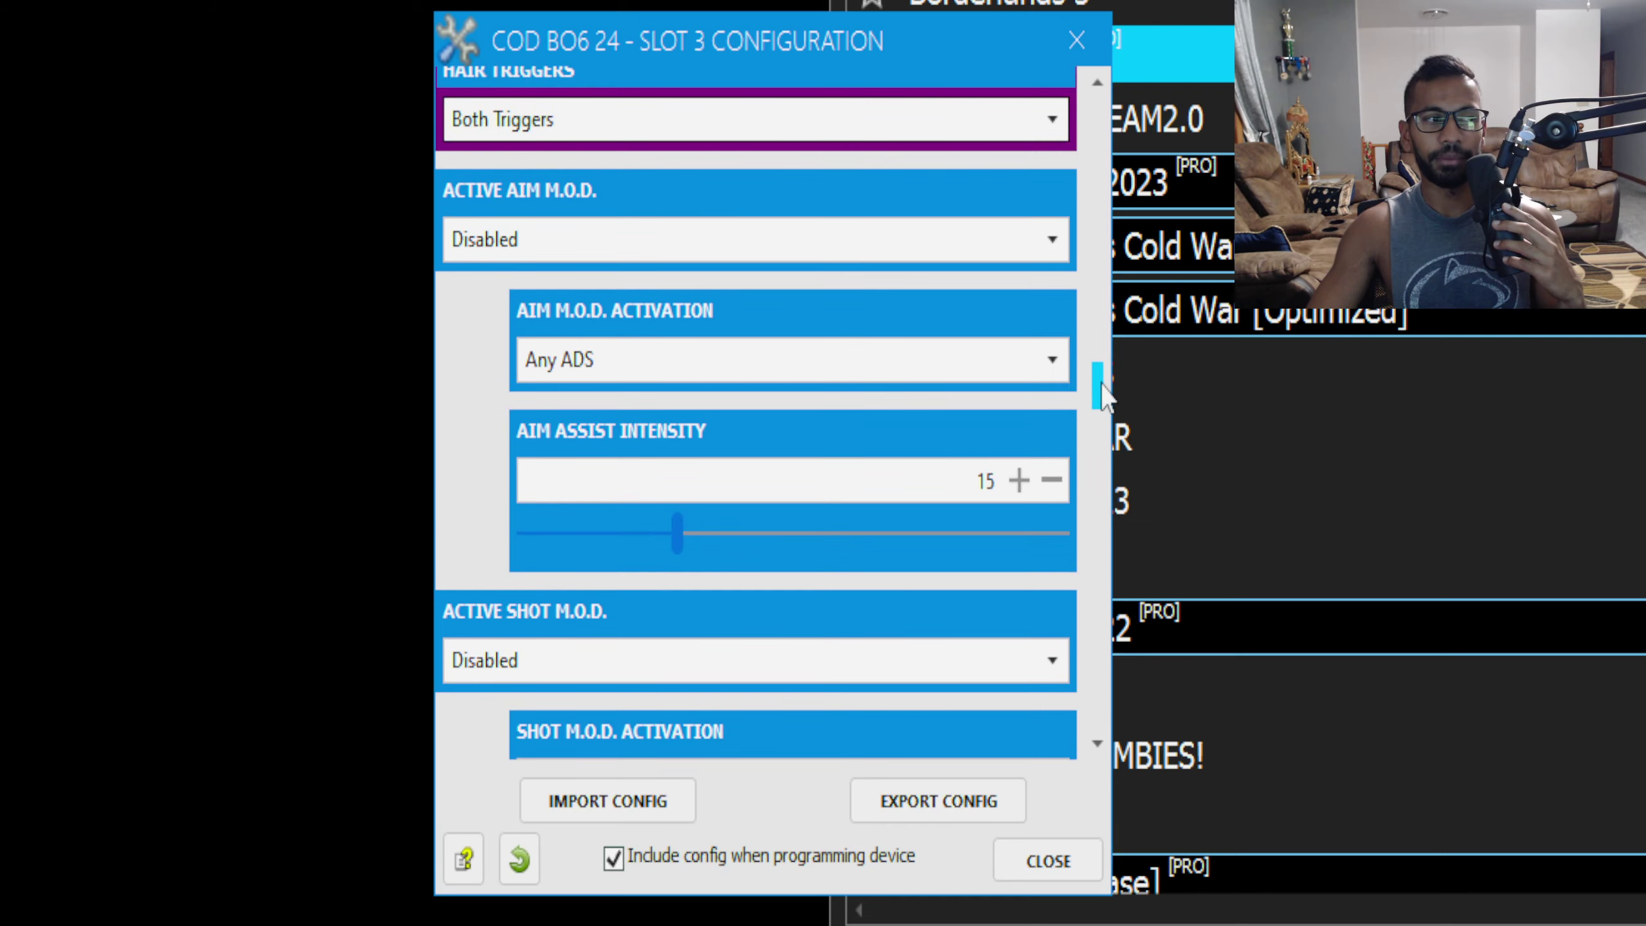
left_click(556, 234)
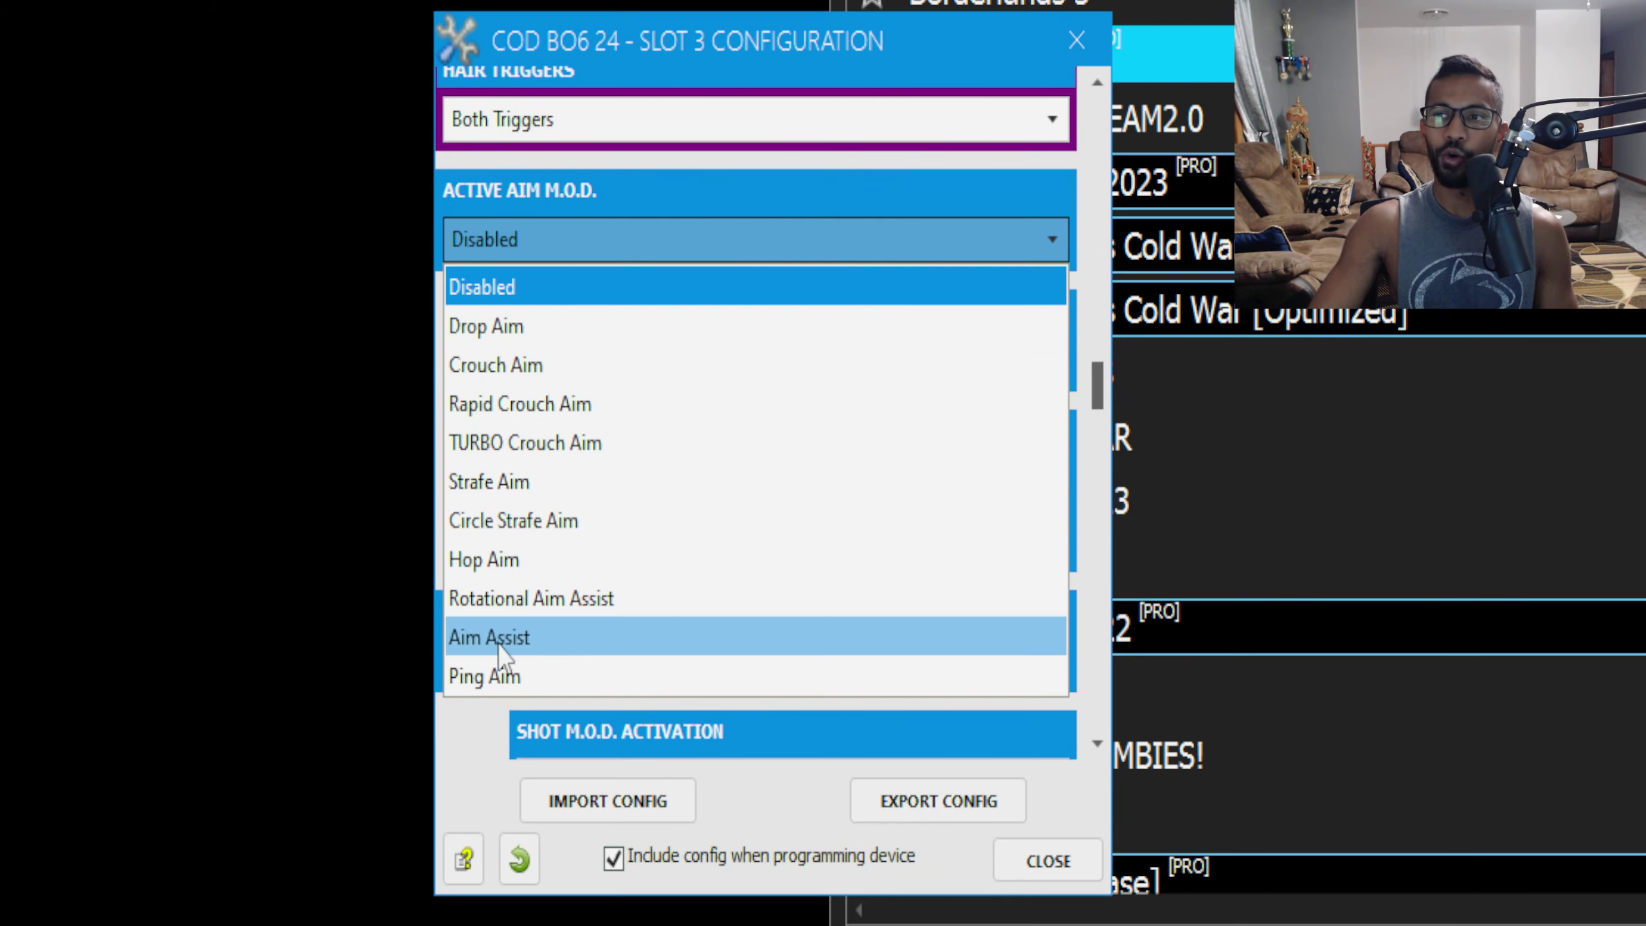
left_click(522, 637)
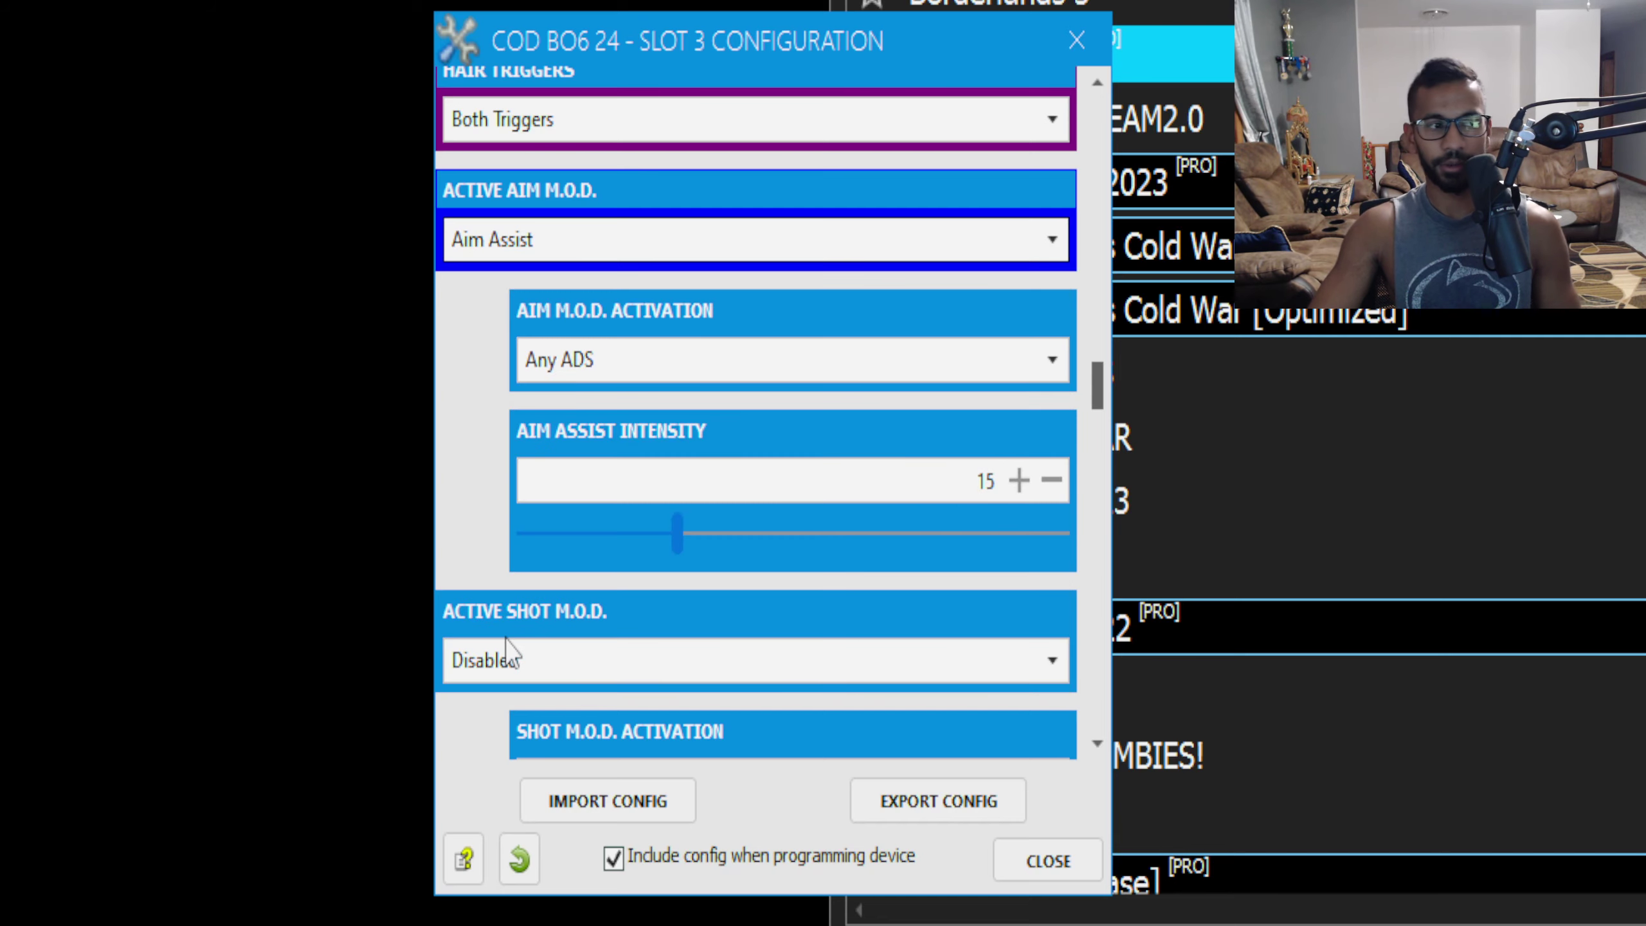
Set the Active Shot M.O.D. to Aim Assist
left_click(520, 671)
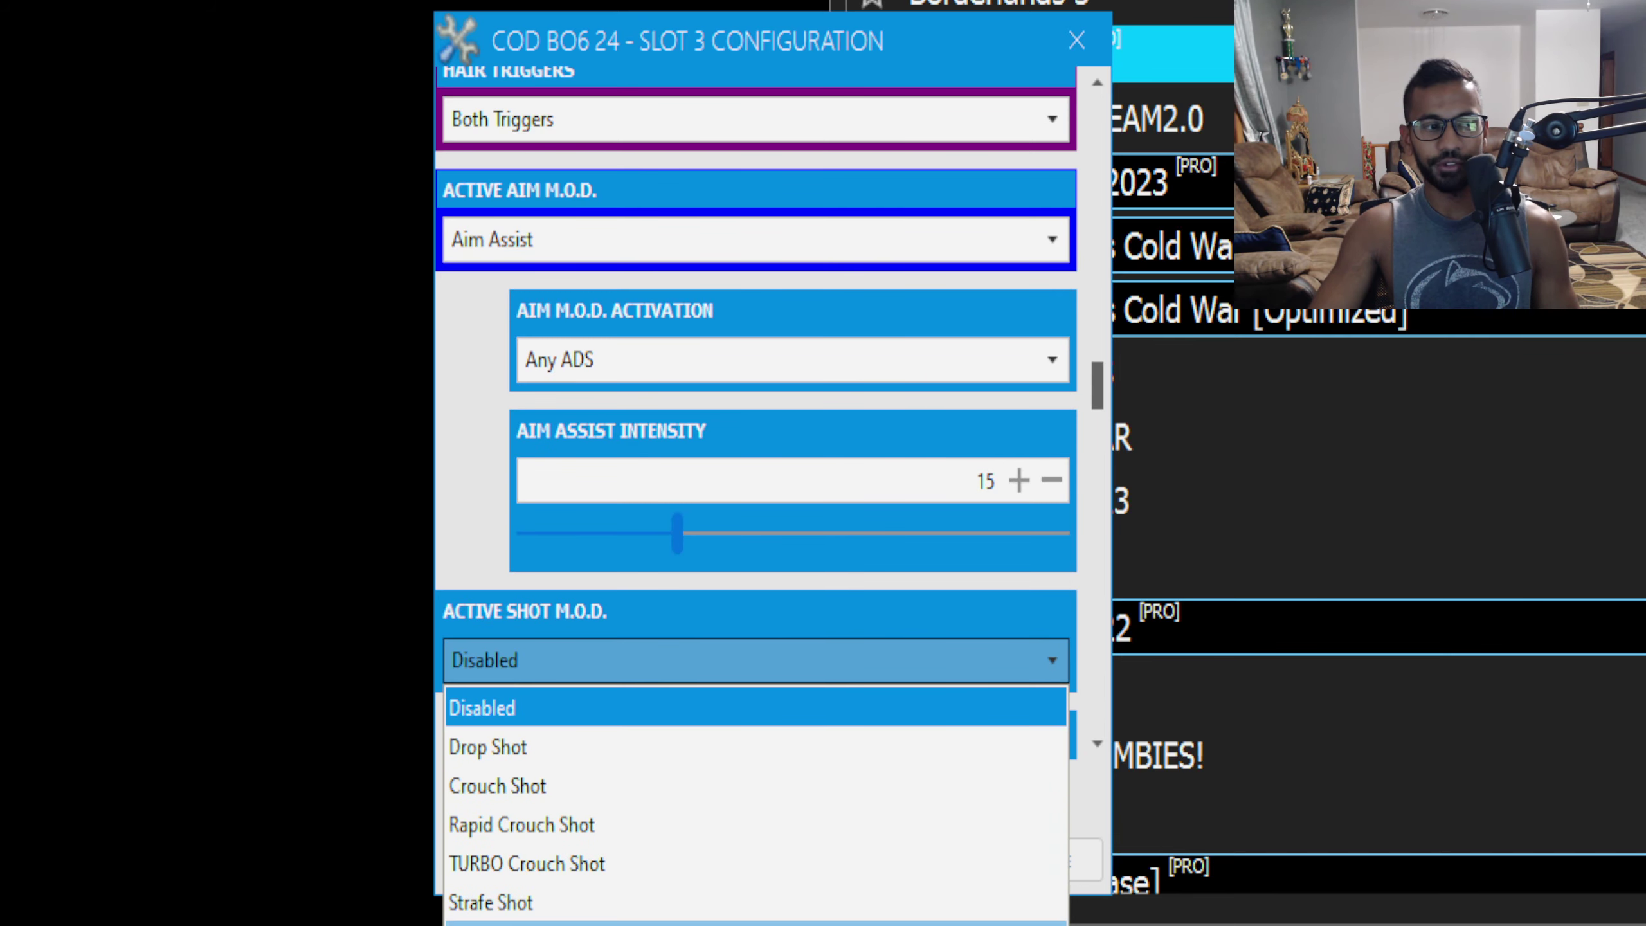
key("Escape")
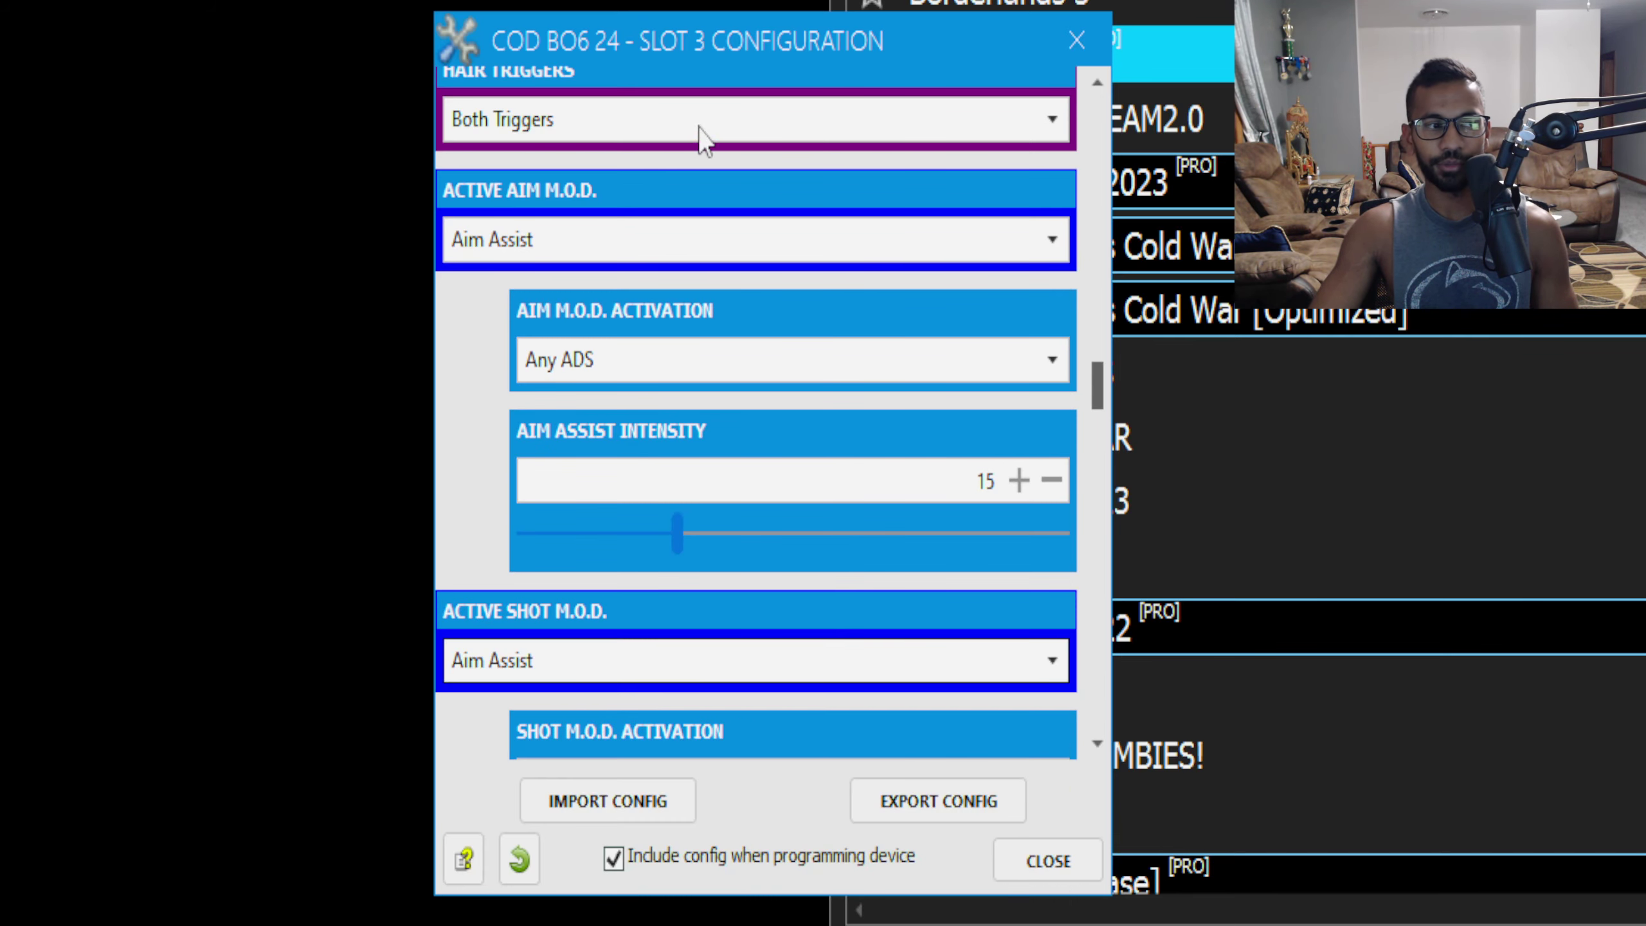
Look through the Active Aim M.O.D. options and the shot activation setting, keeping Aim Assist for the aim mod
left_click(524, 256)
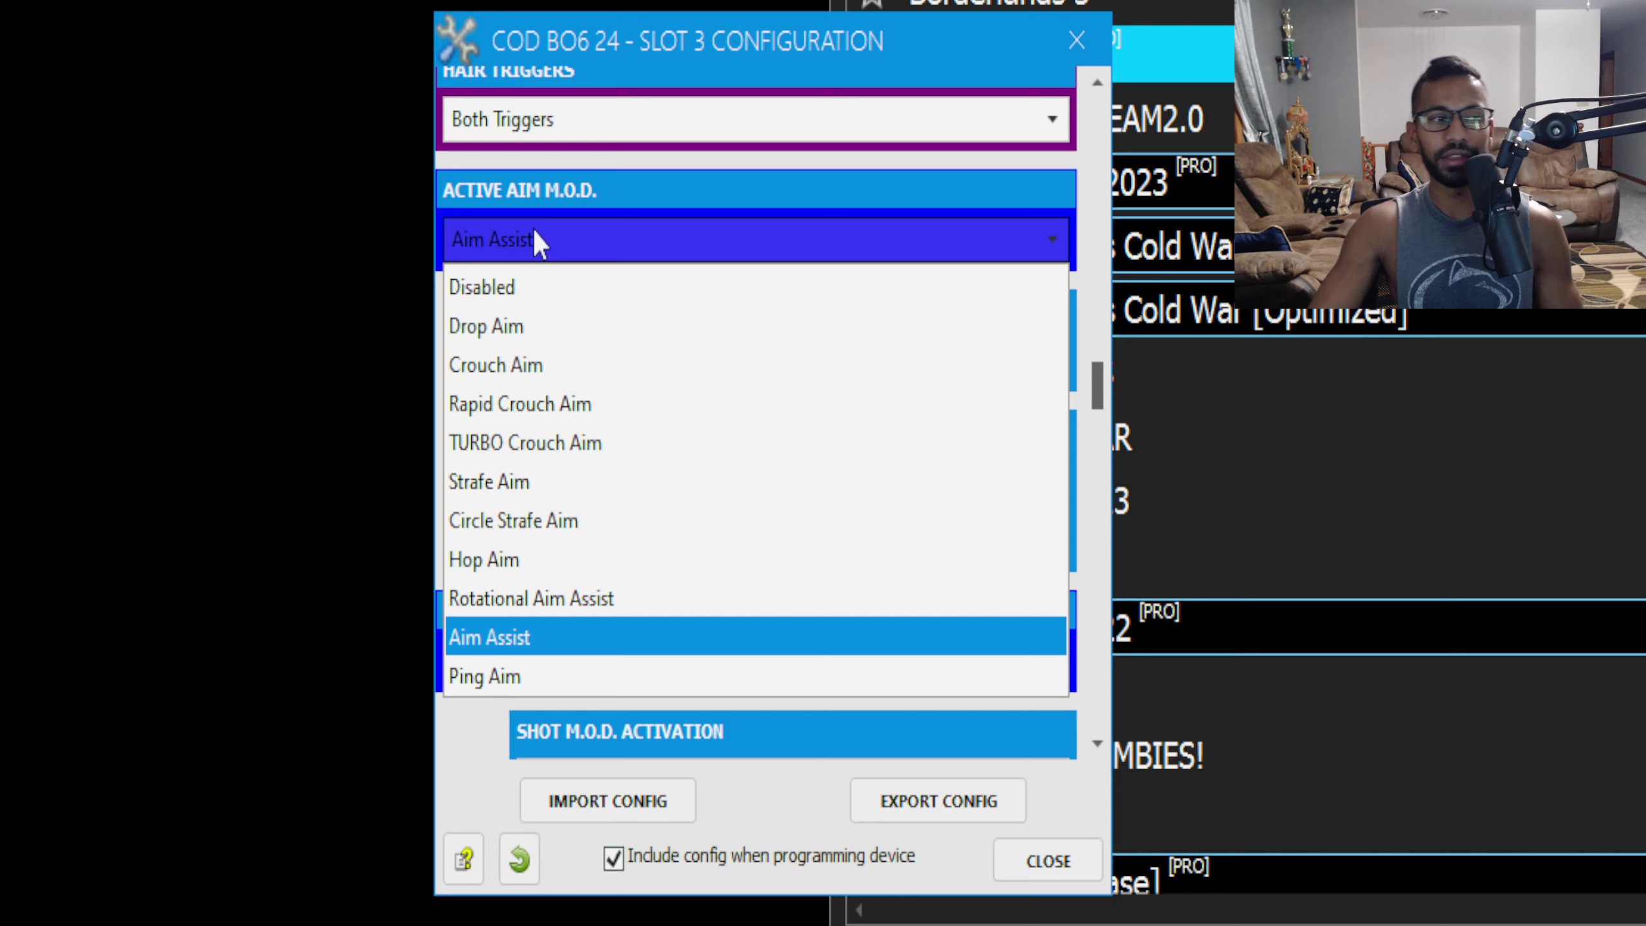
left_click(587, 246)
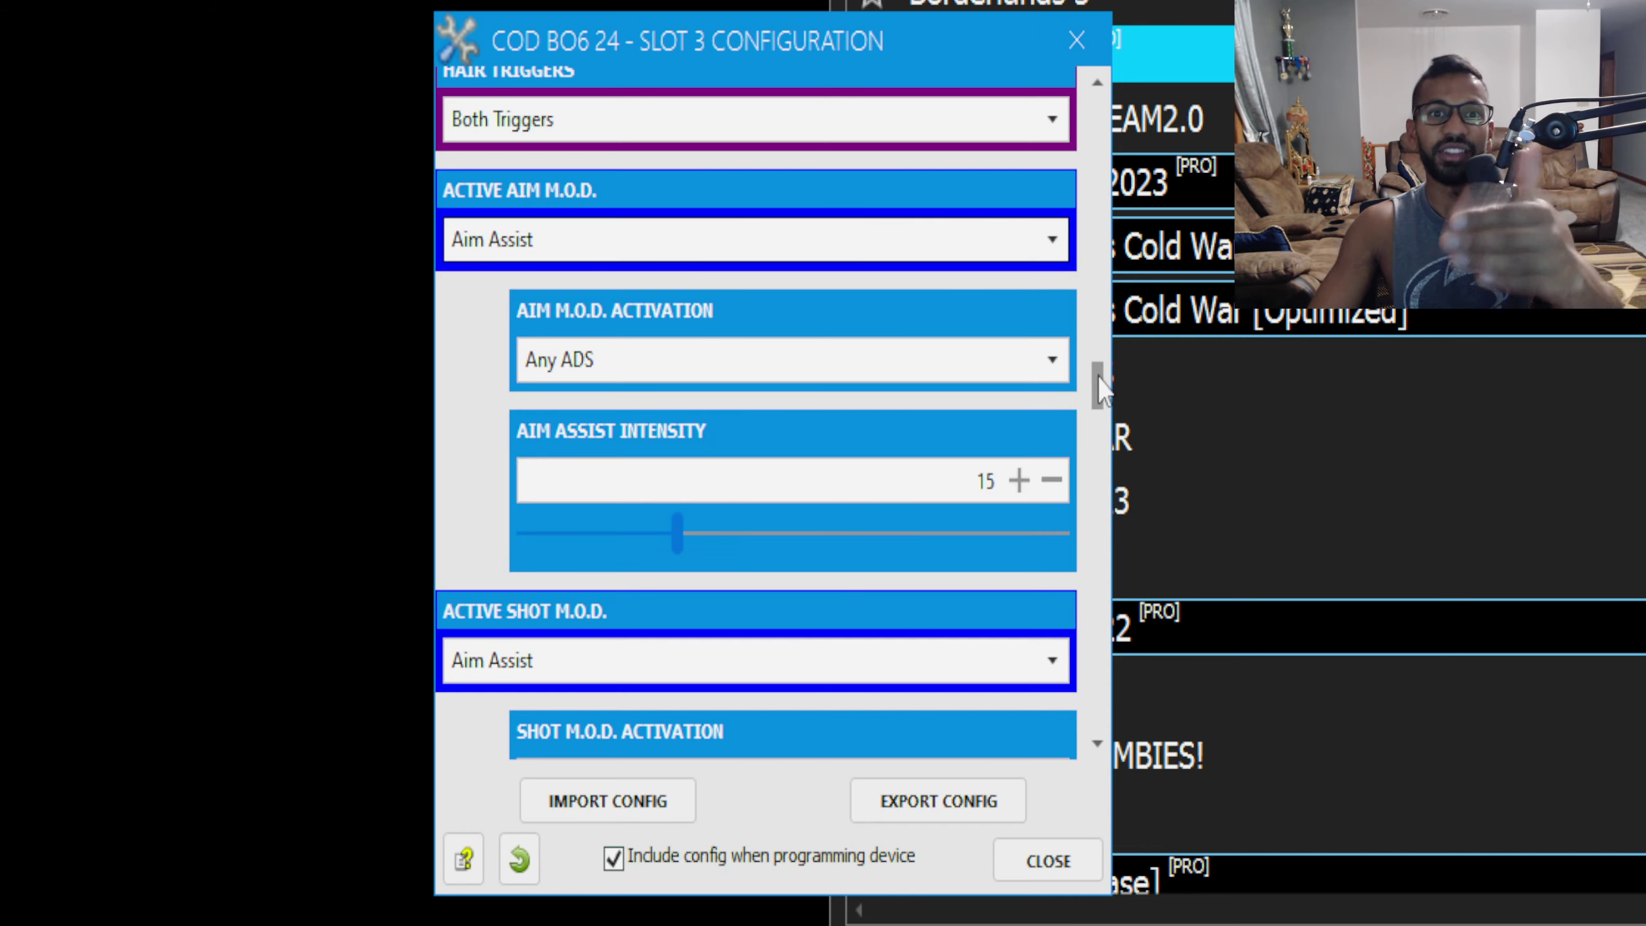
left_click_drag(1099, 379, 1097, 418)
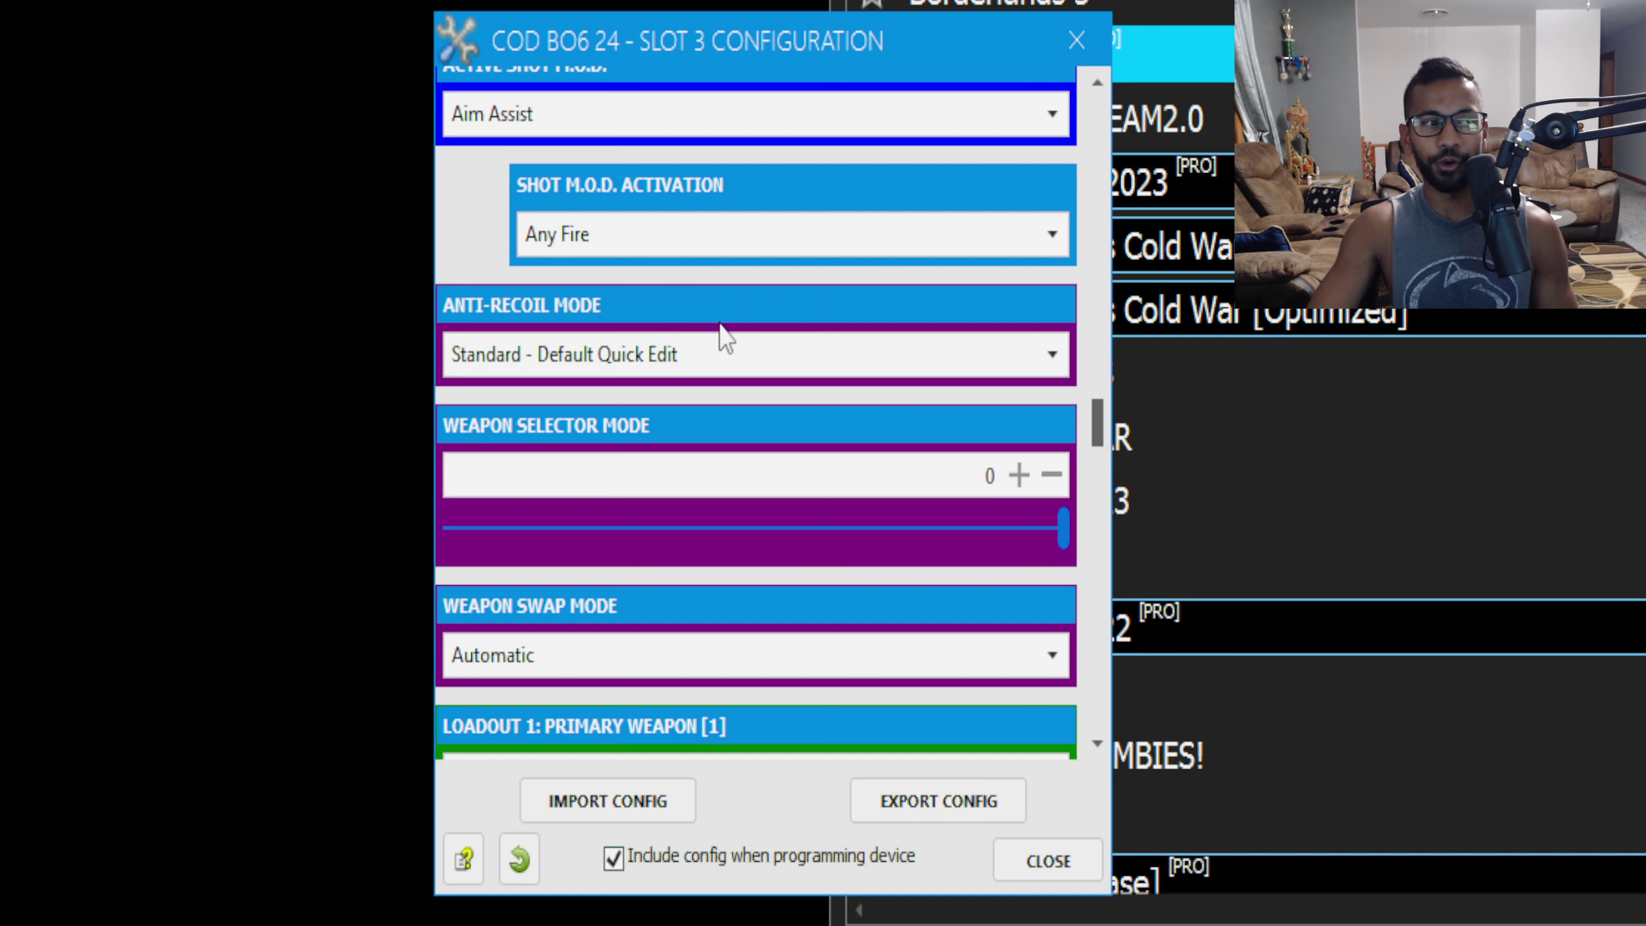
scroll(614, 335, "up", 6)
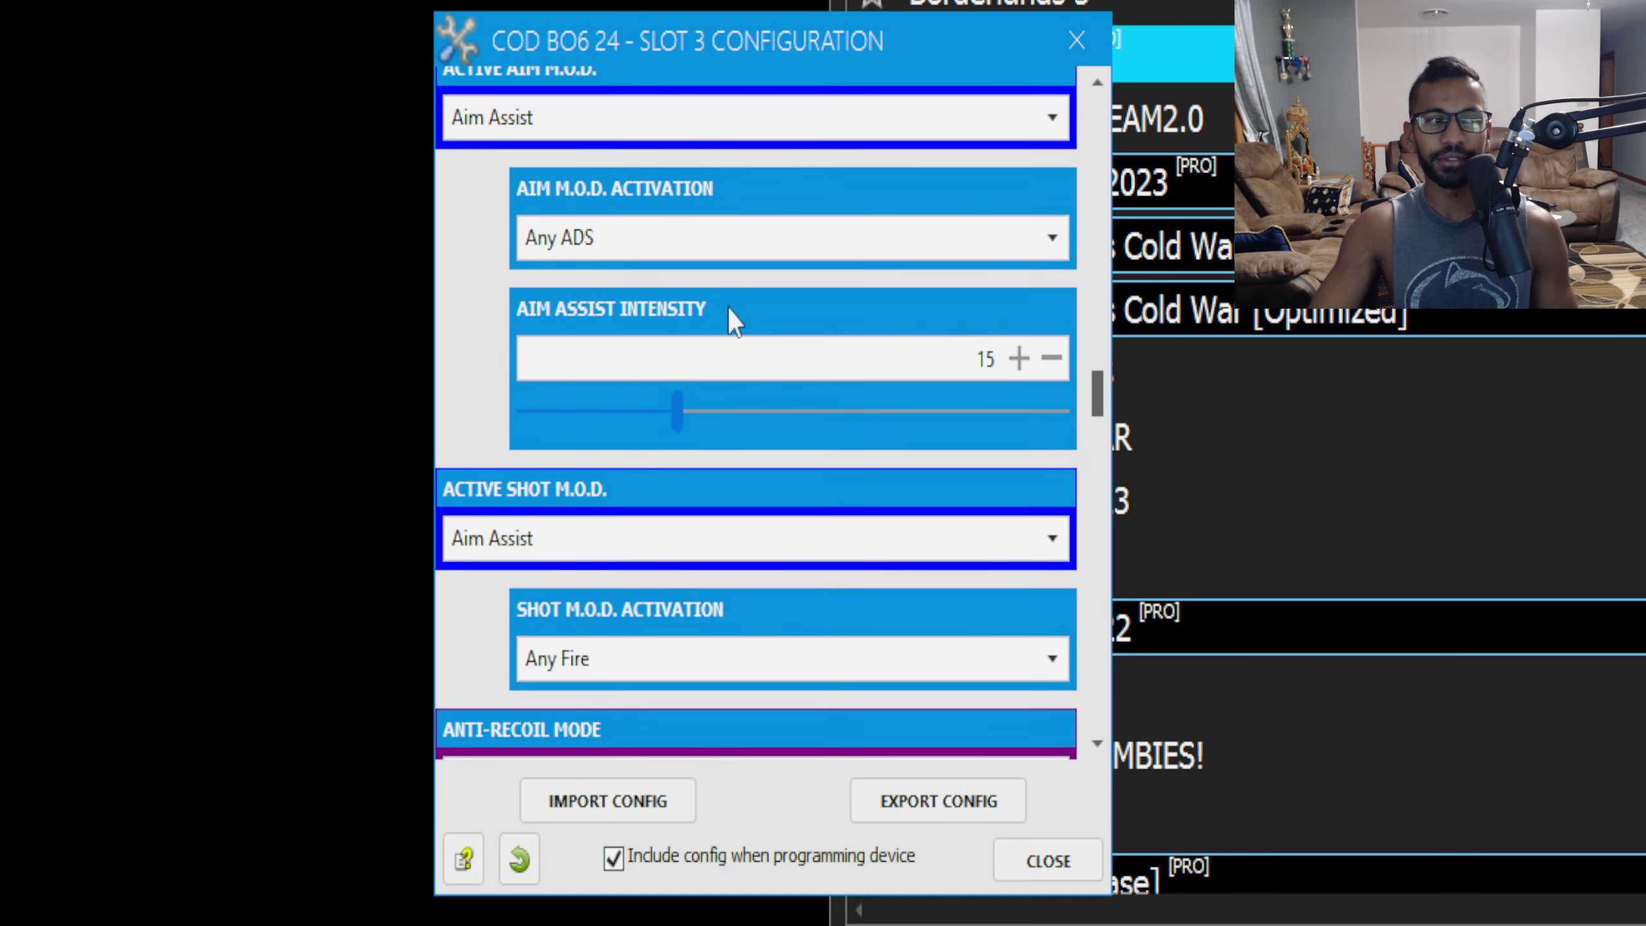
scroll(680, 292, "up", 1)
left_click(529, 208)
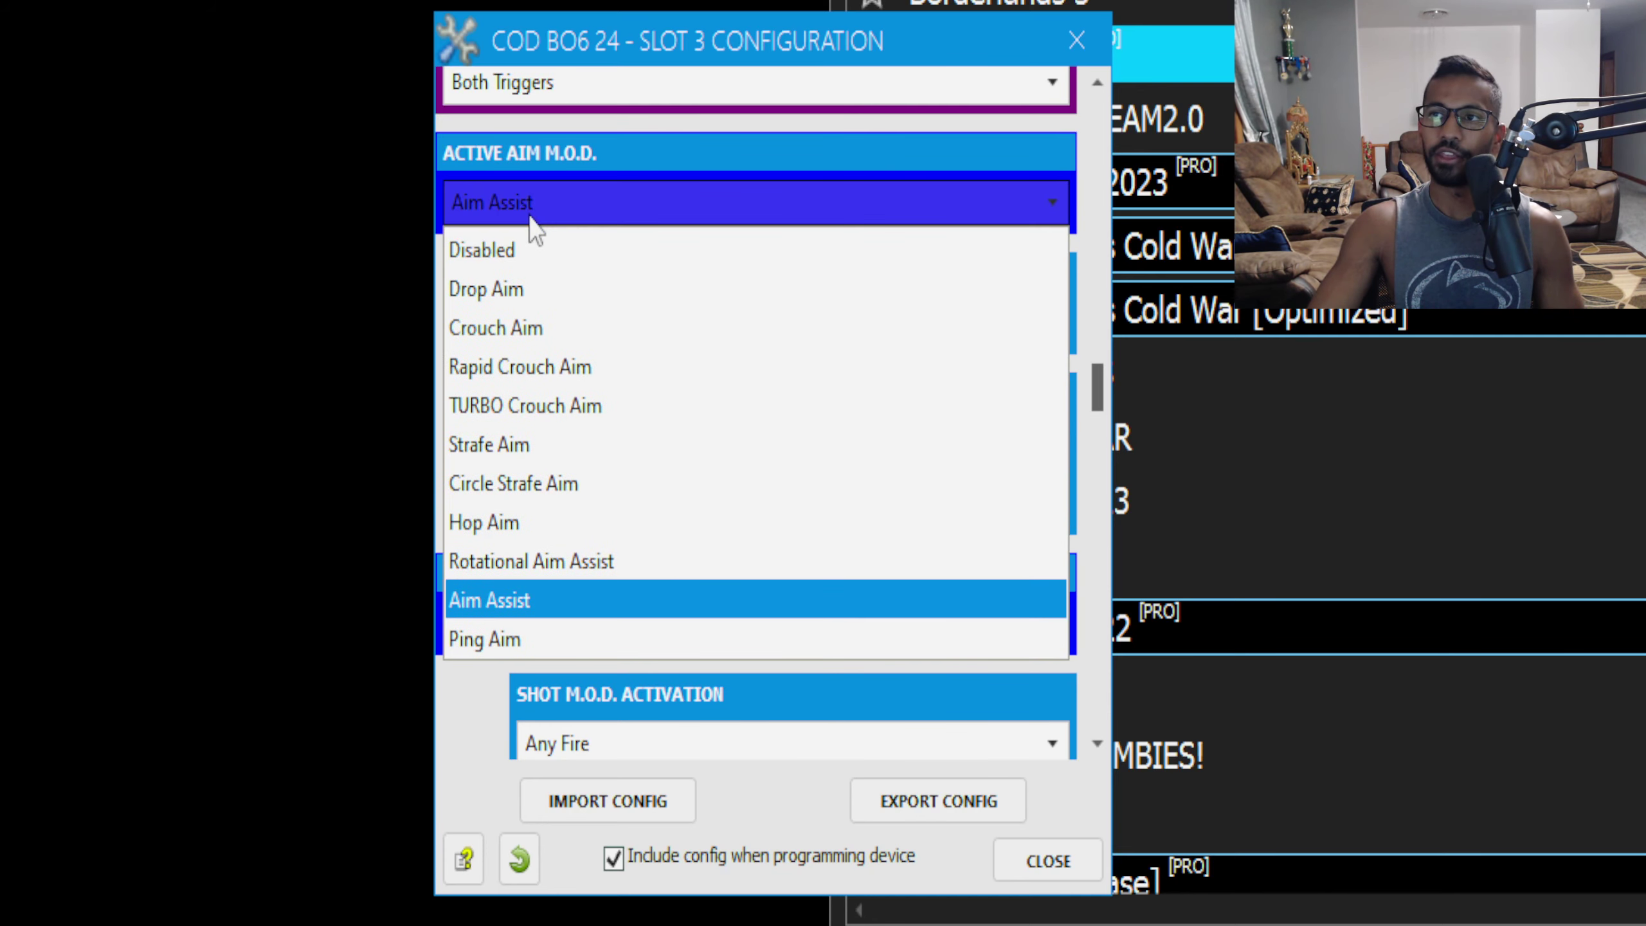
left_click(579, 202)
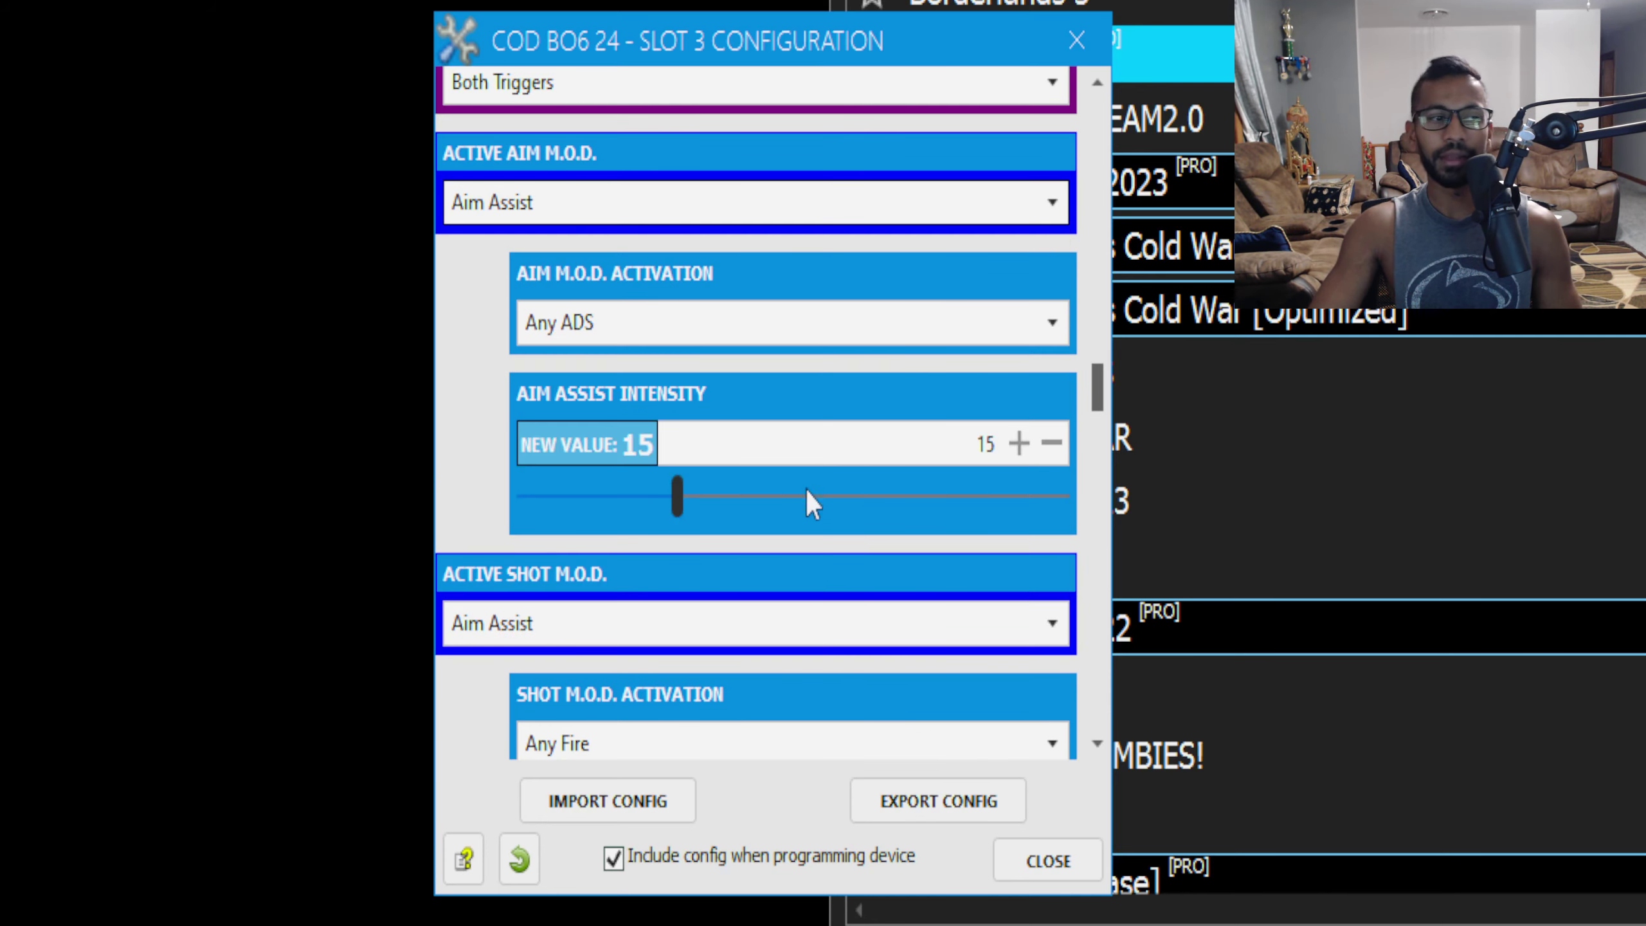
Lower the Aim Assist Intensity to 10
left_click(1052, 444)
left_click(1052, 443)
left_click(1052, 443)
left_click(1052, 444)
left_click(1051, 443)
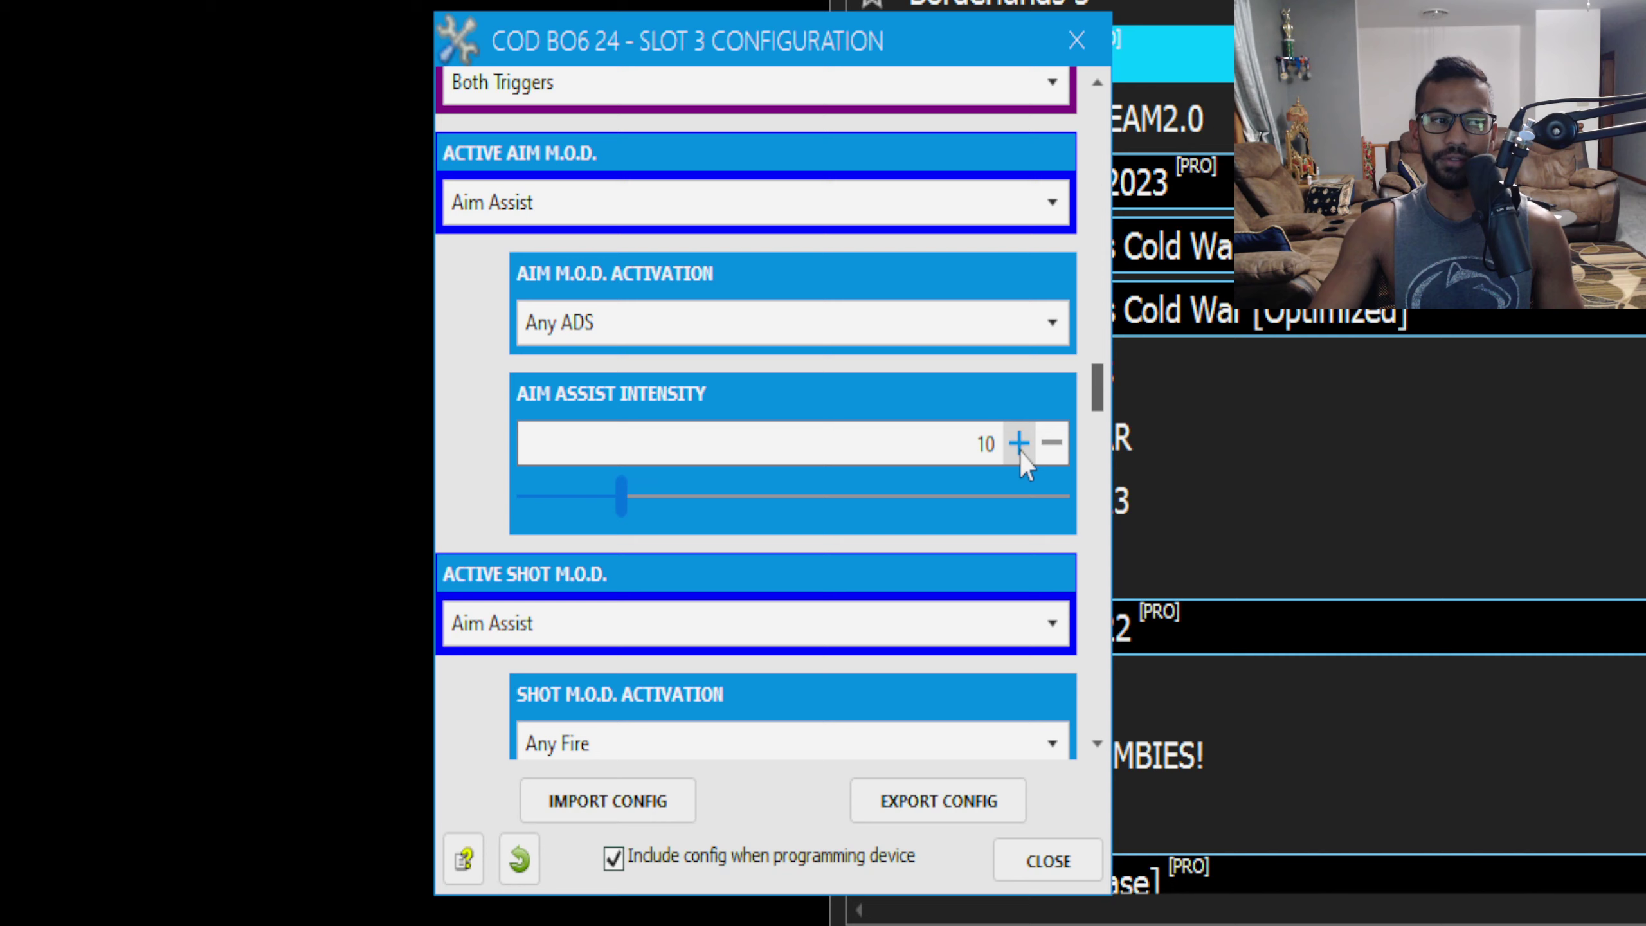
Raise the Aim Assist Intensity to 23
left_click(1018, 444)
left_click(1019, 443)
left_click(1018, 443)
left_click(1018, 444)
left_click(1018, 444)
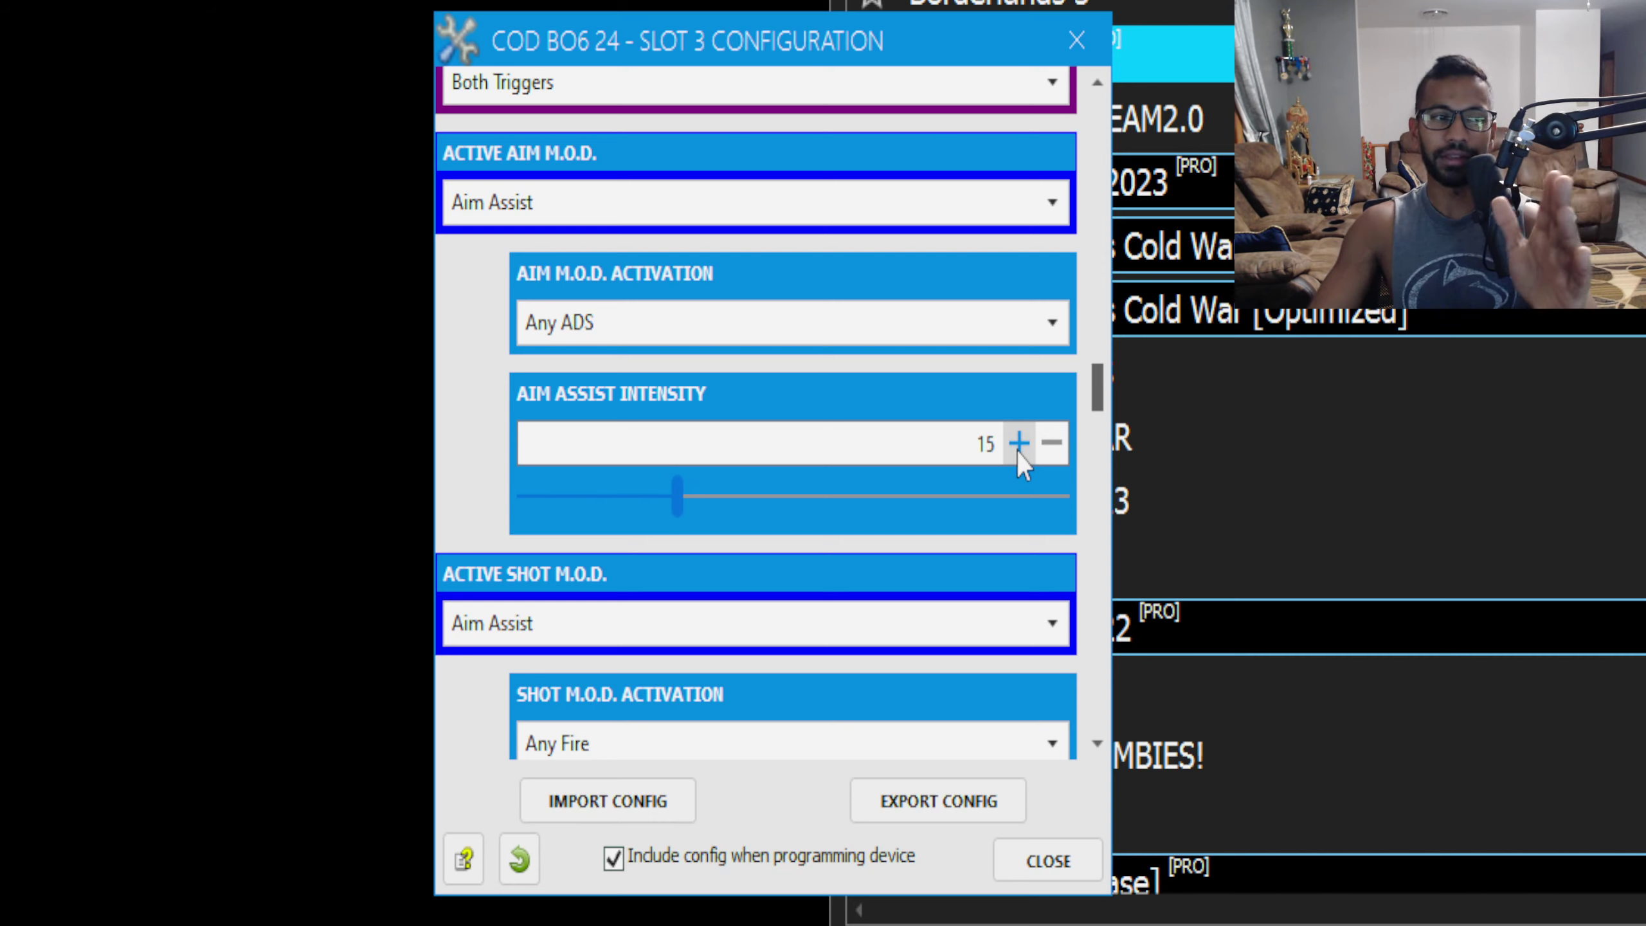
left_click(1018, 443)
left_click(1019, 443)
left_click(1018, 443)
left_click(1018, 444)
left_click(1019, 443)
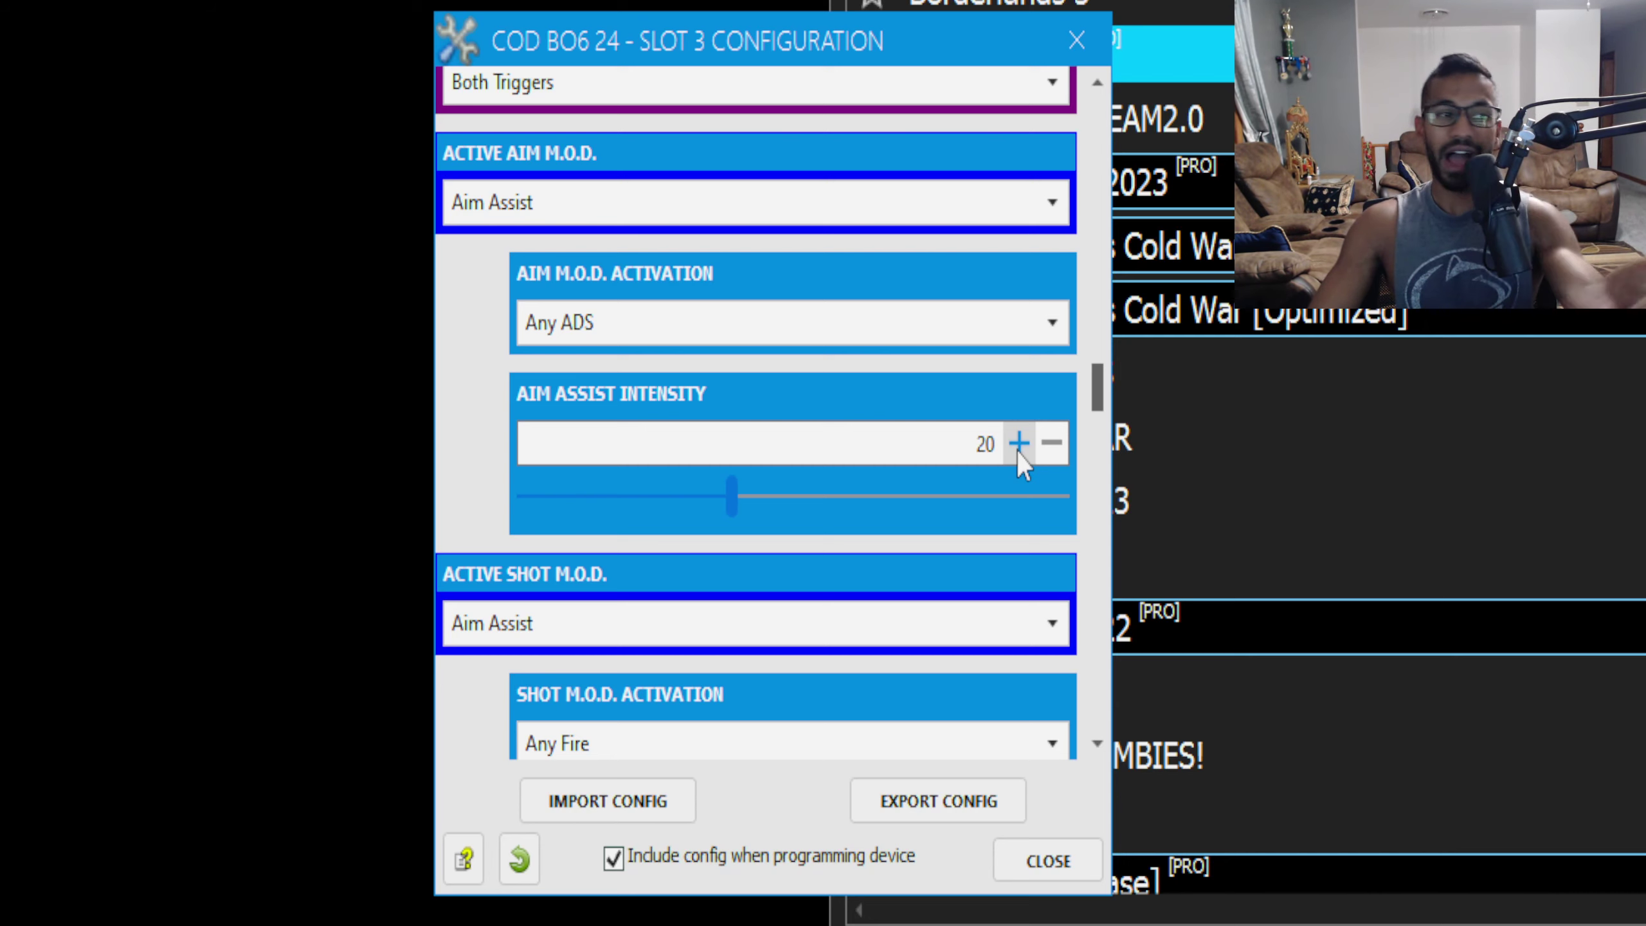
left_click(1017, 444)
left_click(1017, 444)
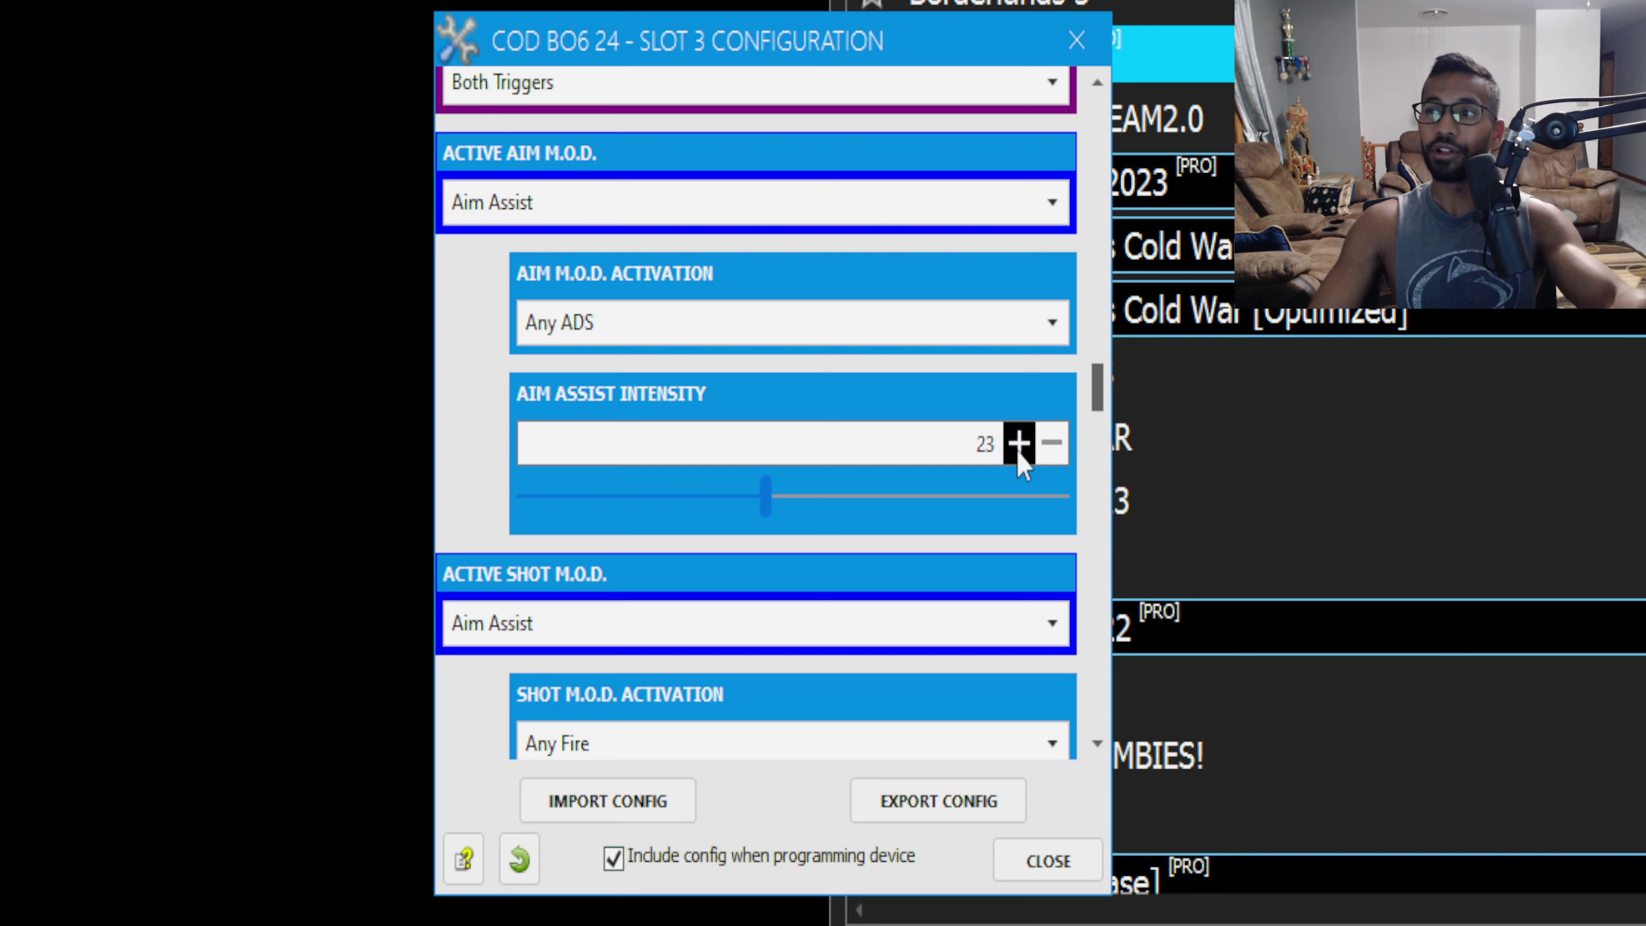
Bring the Aim Assist Intensity back down to 15
left_click(1052, 443)
left_click(1052, 444)
left_click(1052, 443)
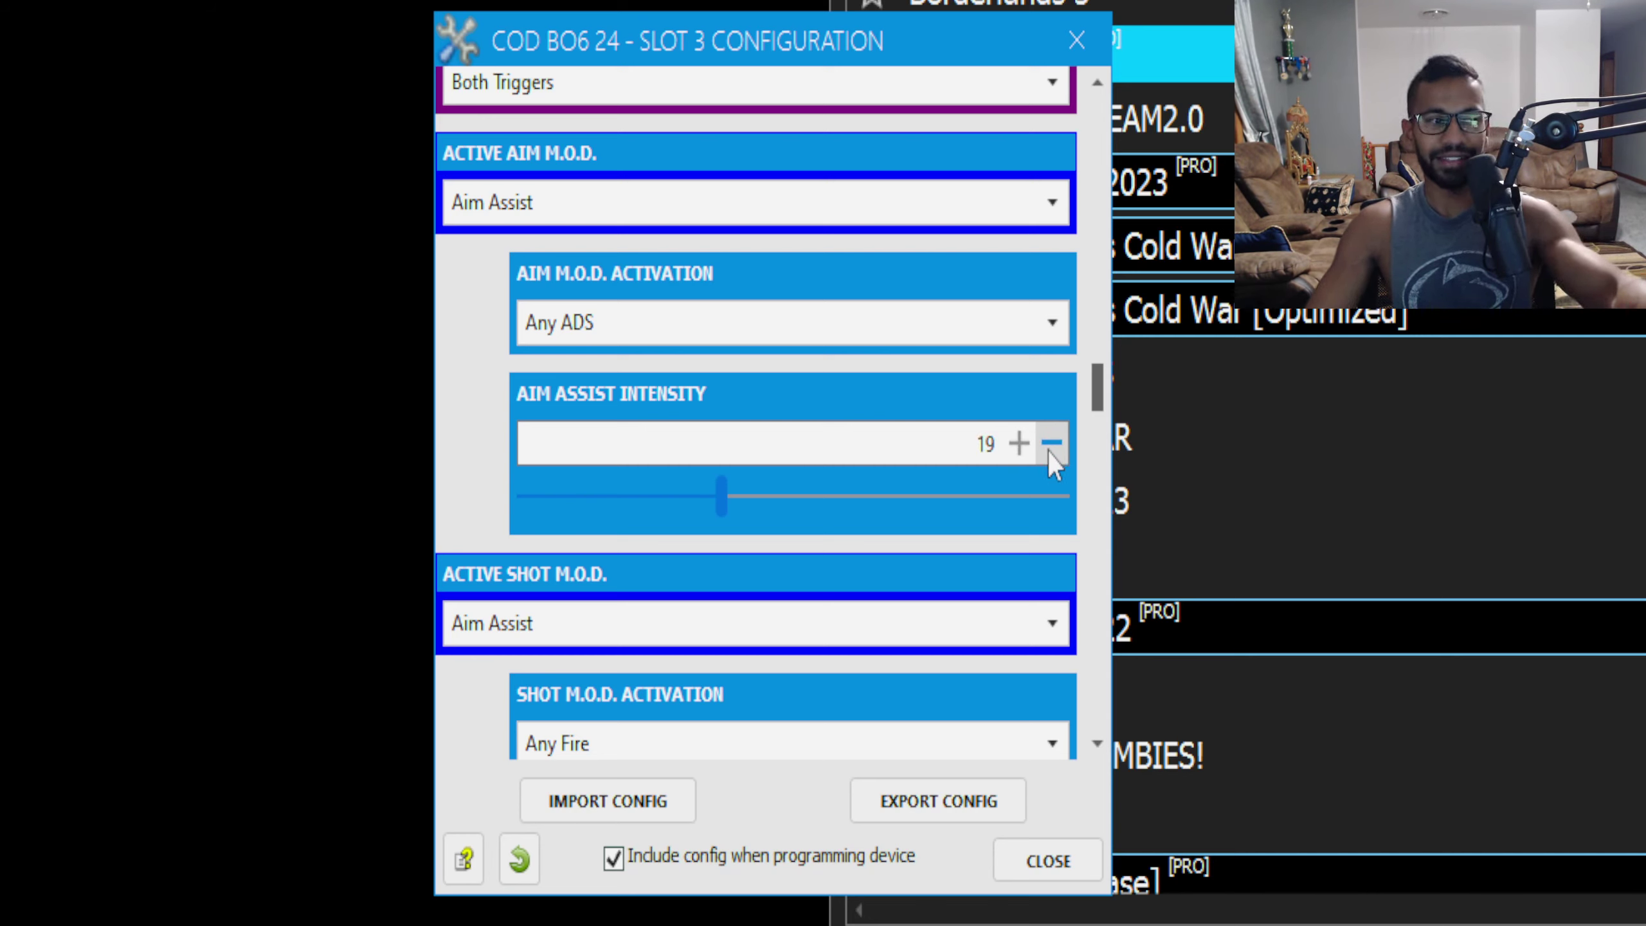
left_click(1047, 450)
left_click(1047, 450)
left_click(1046, 450)
left_click(1046, 448)
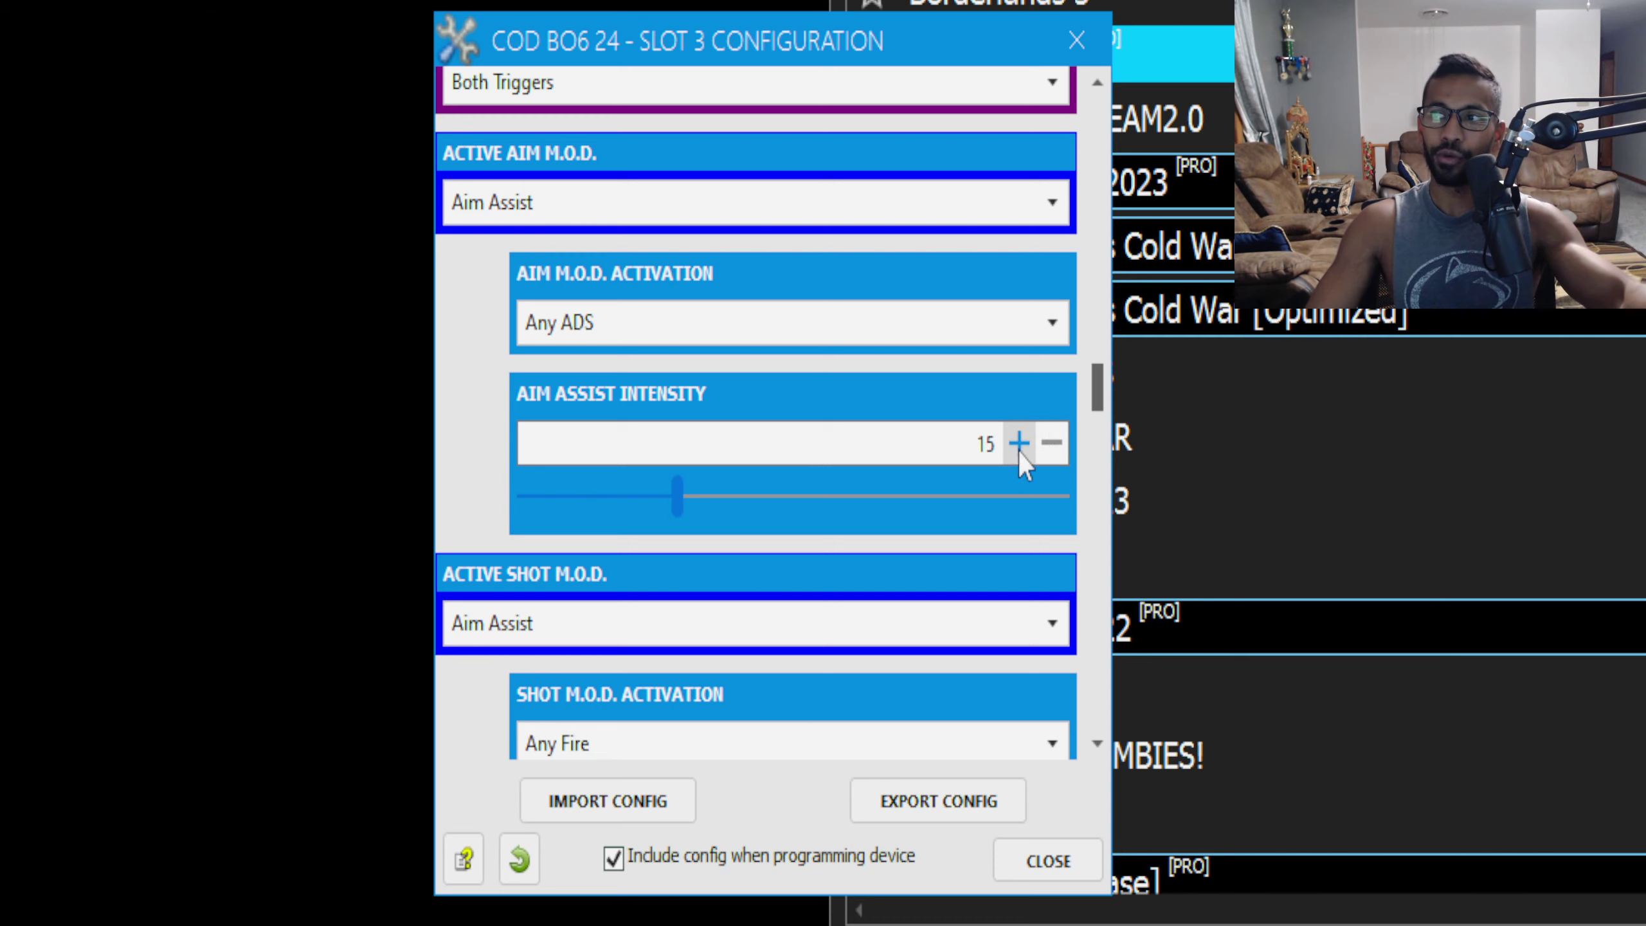
Look through the Anti-Recoil Mode options, keeping Standard - Default Quick Edit
left_click_drag(1098, 399, 1101, 415)
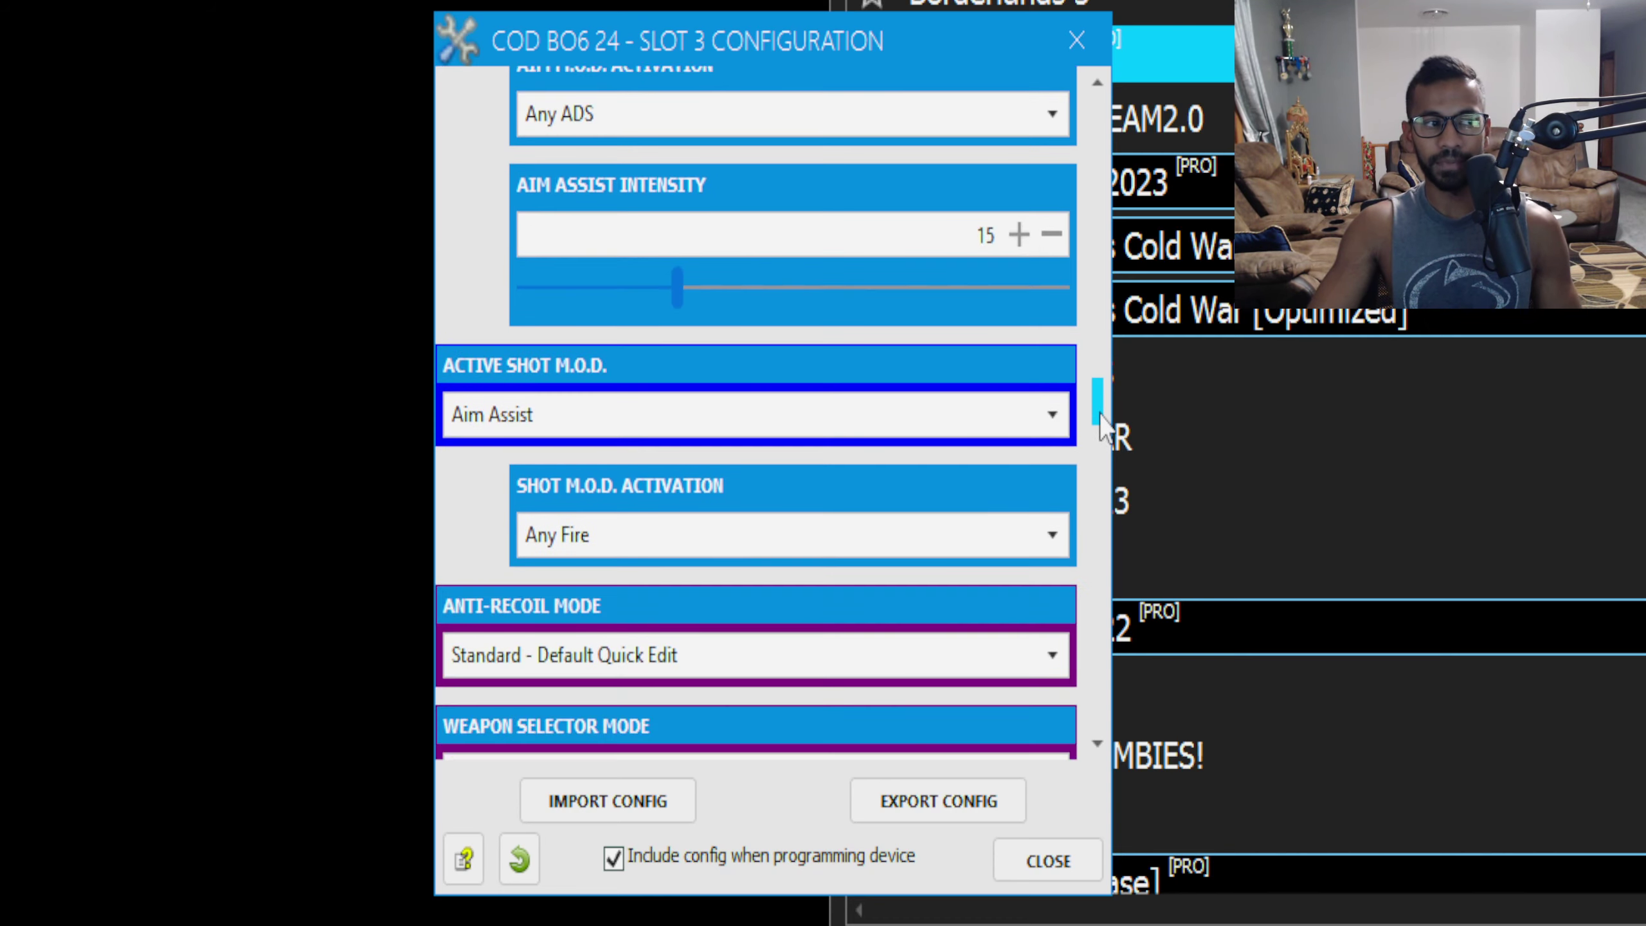
scroll(1101, 421, "down", 3)
scroll(774, 431, "down", 1)
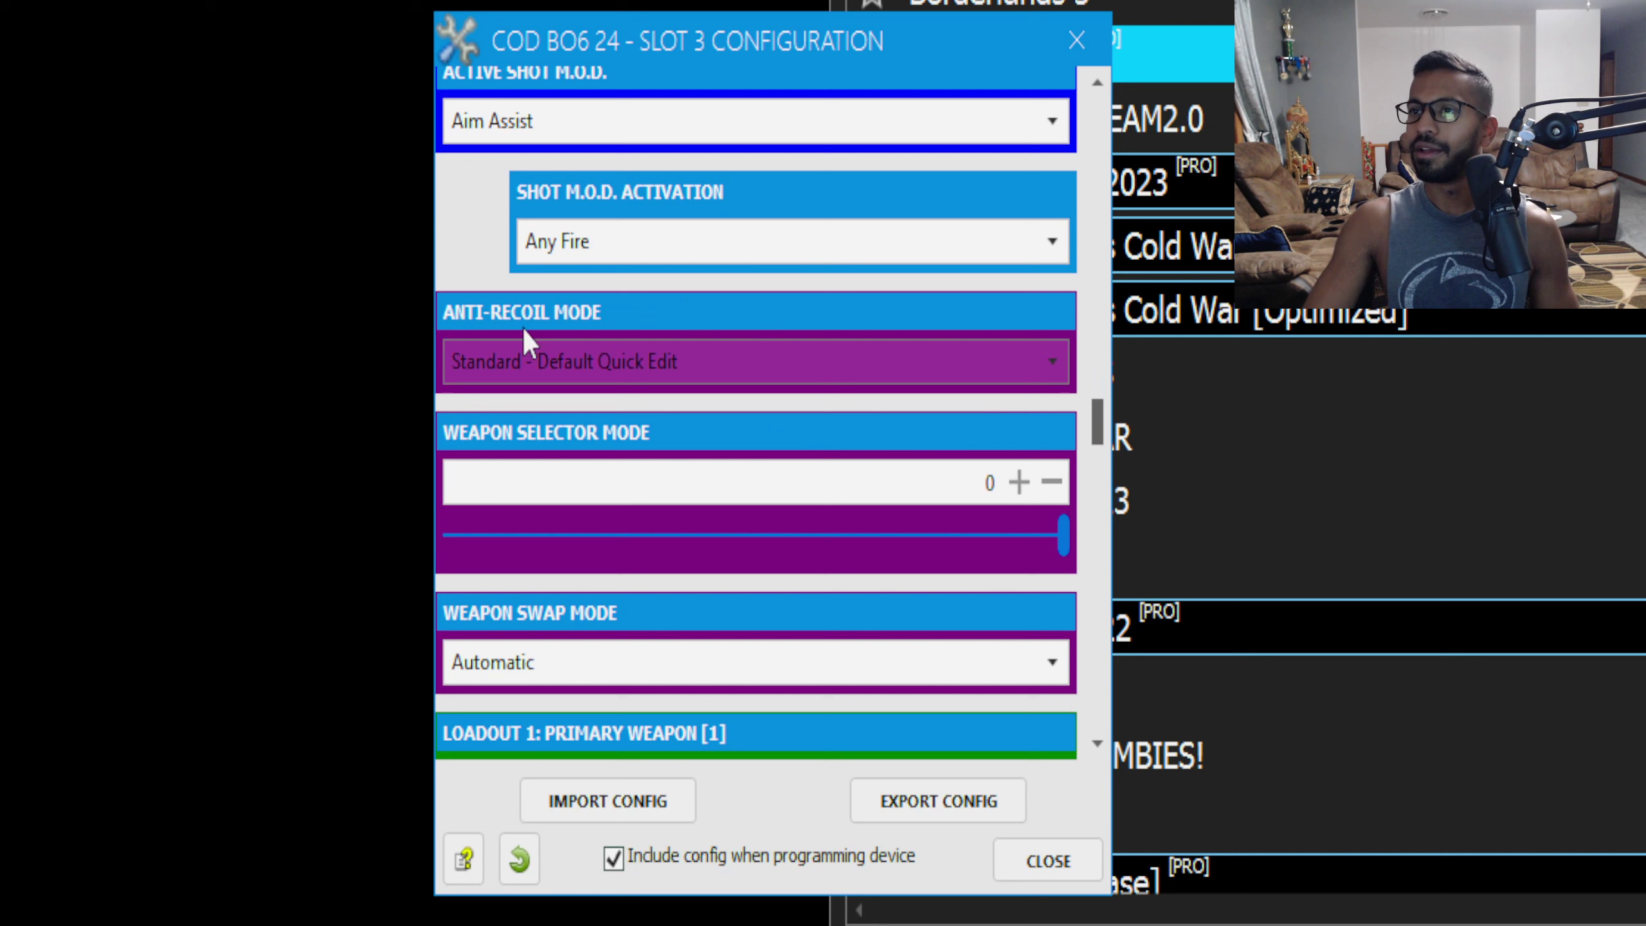
left_click(580, 364)
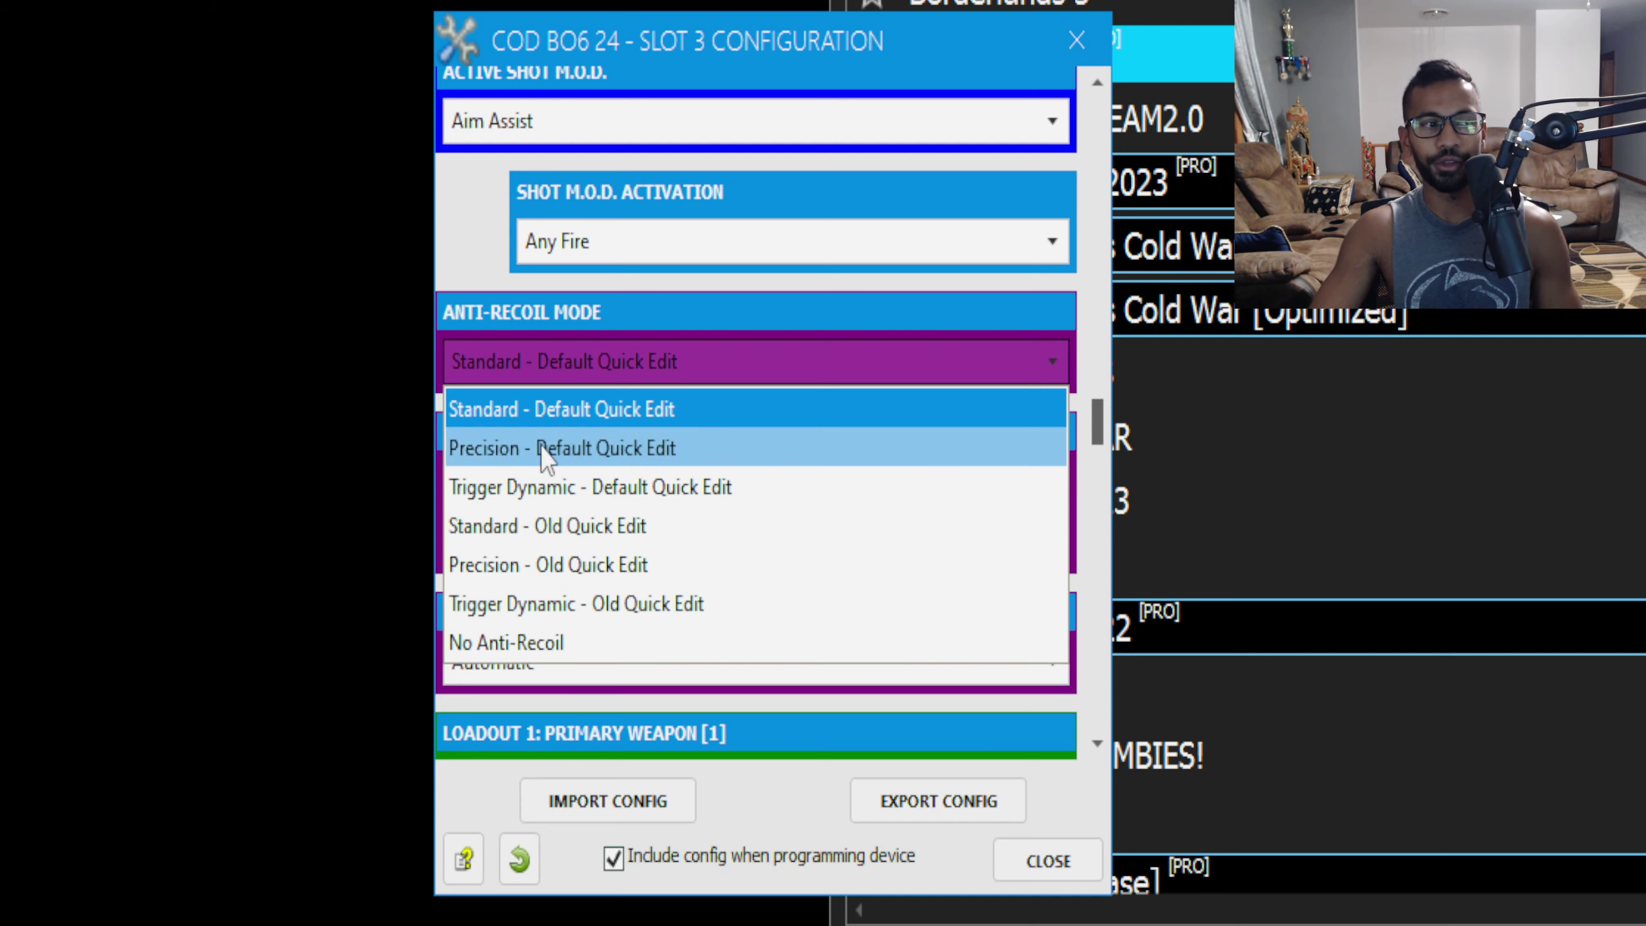
left_click(586, 410)
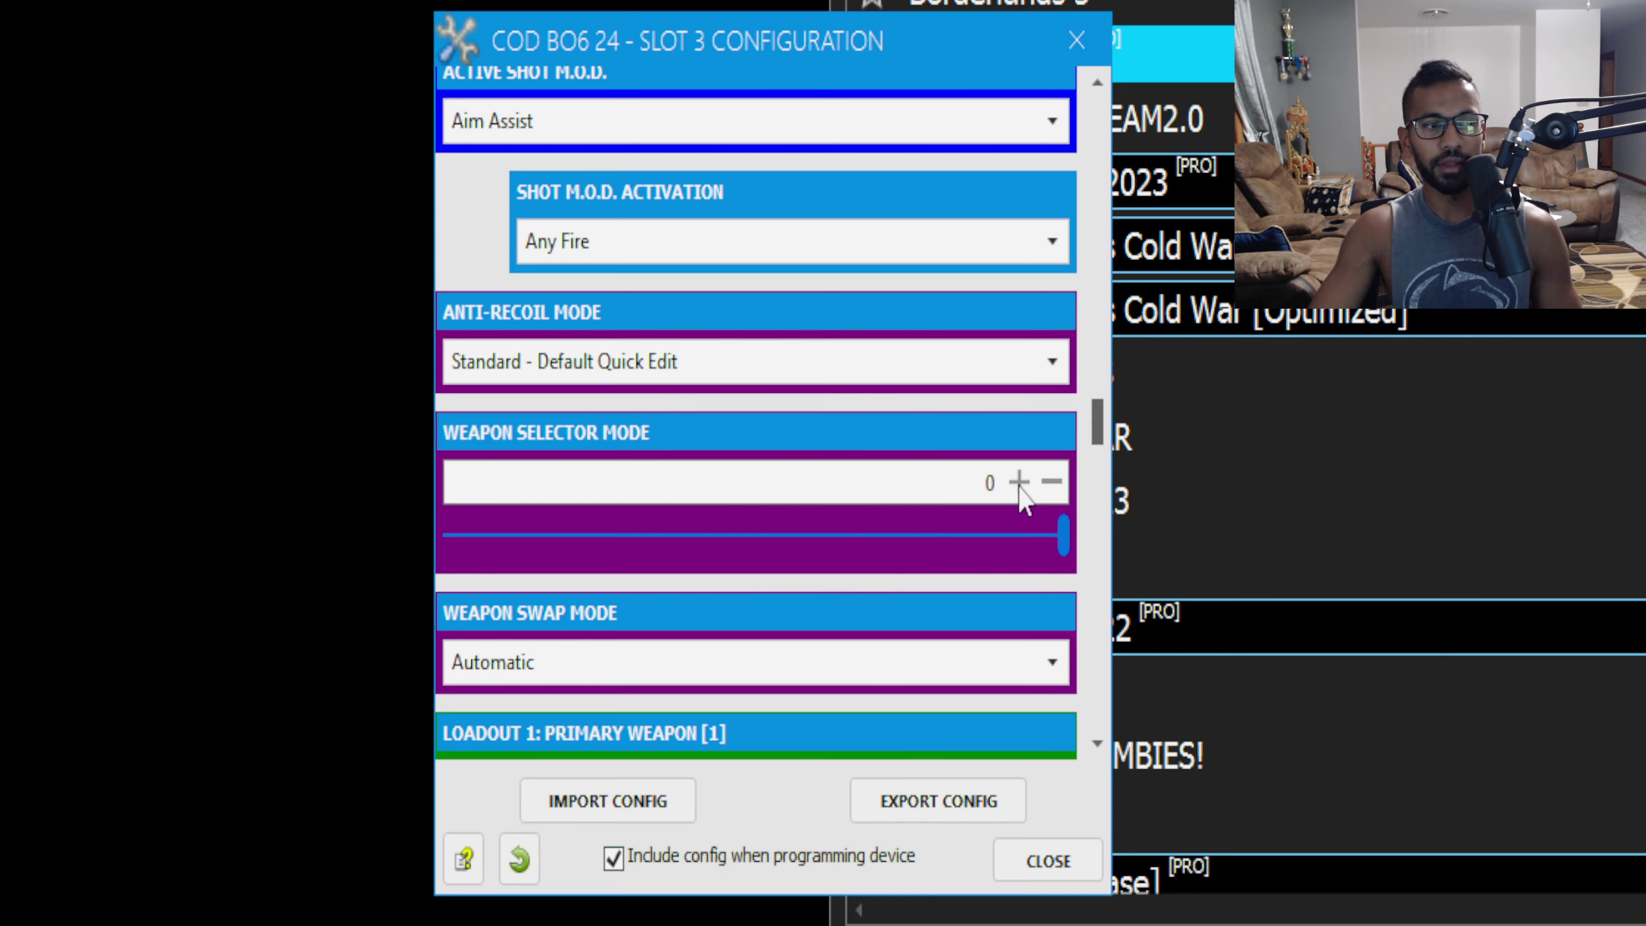
Review the weapon selector and Loadout 1 weapon settings and check the Weapon Swap Mode options, keeping Automatic
left_click_drag(1100, 416, 1103, 439)
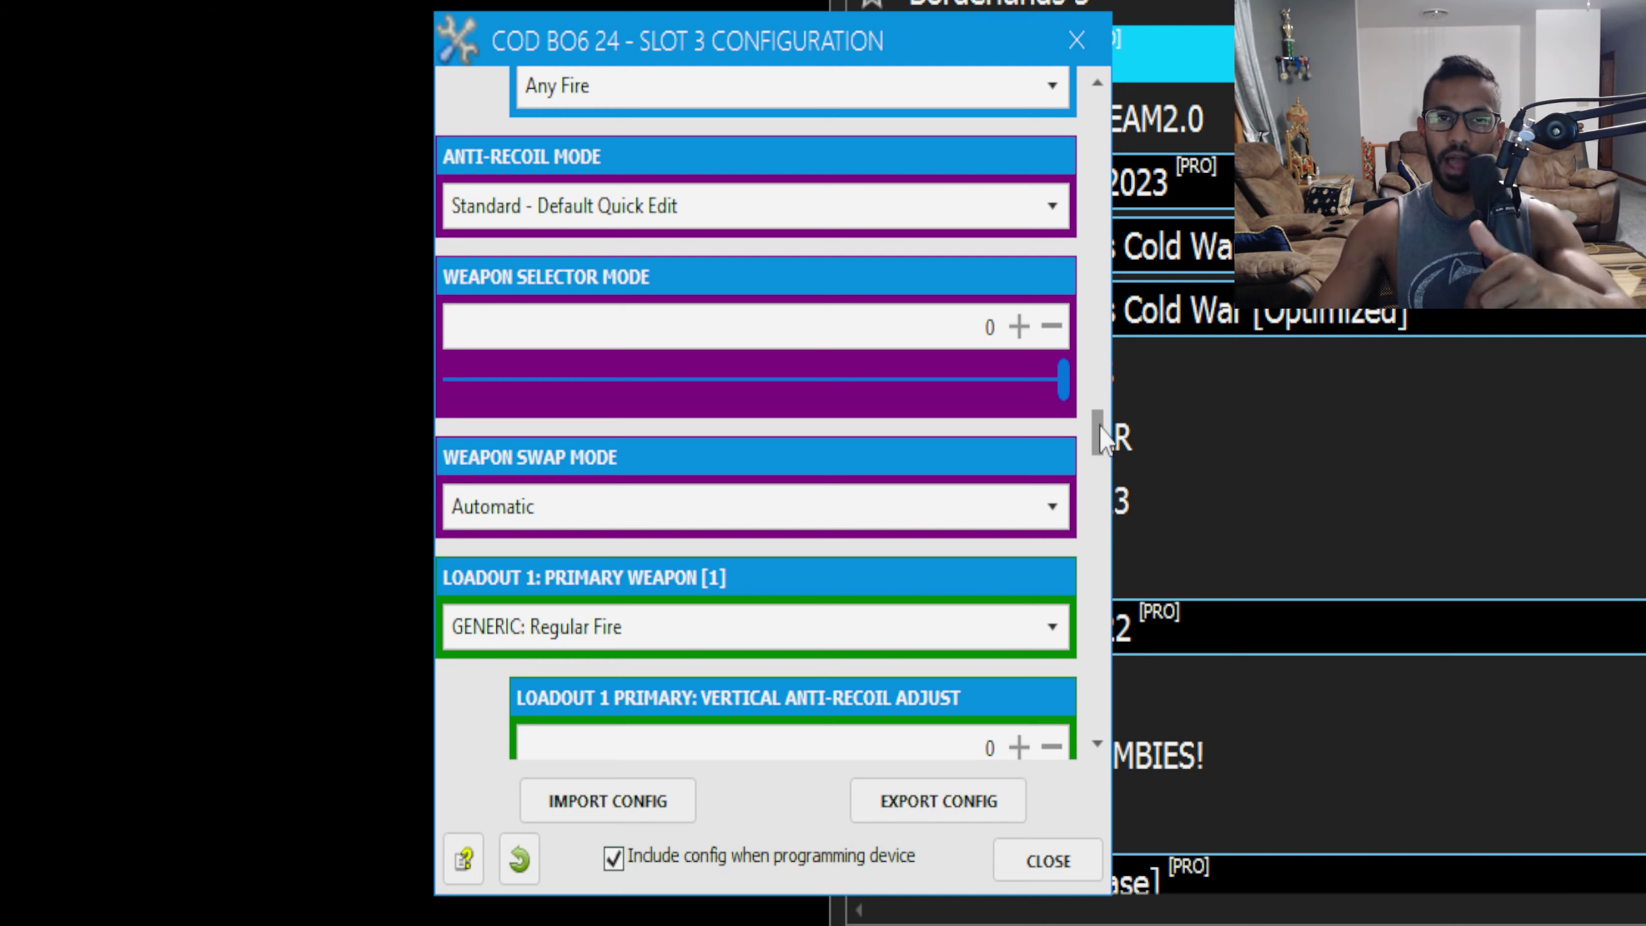
mouse_move(761, 393)
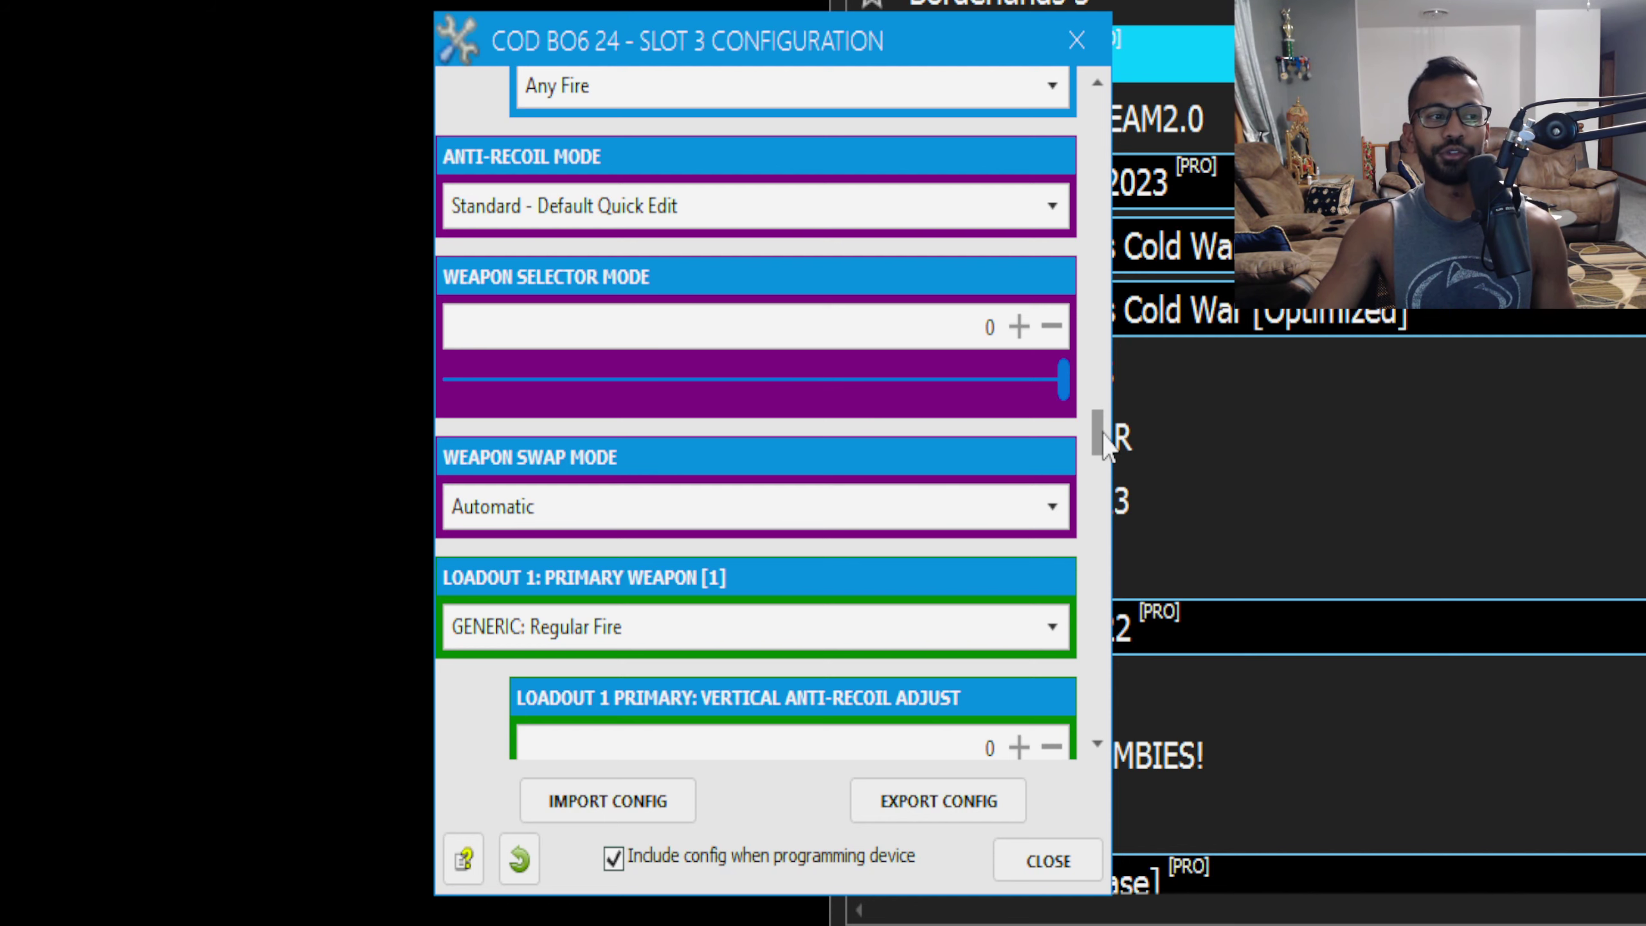
left_click_drag(1097, 431, 1099, 463)
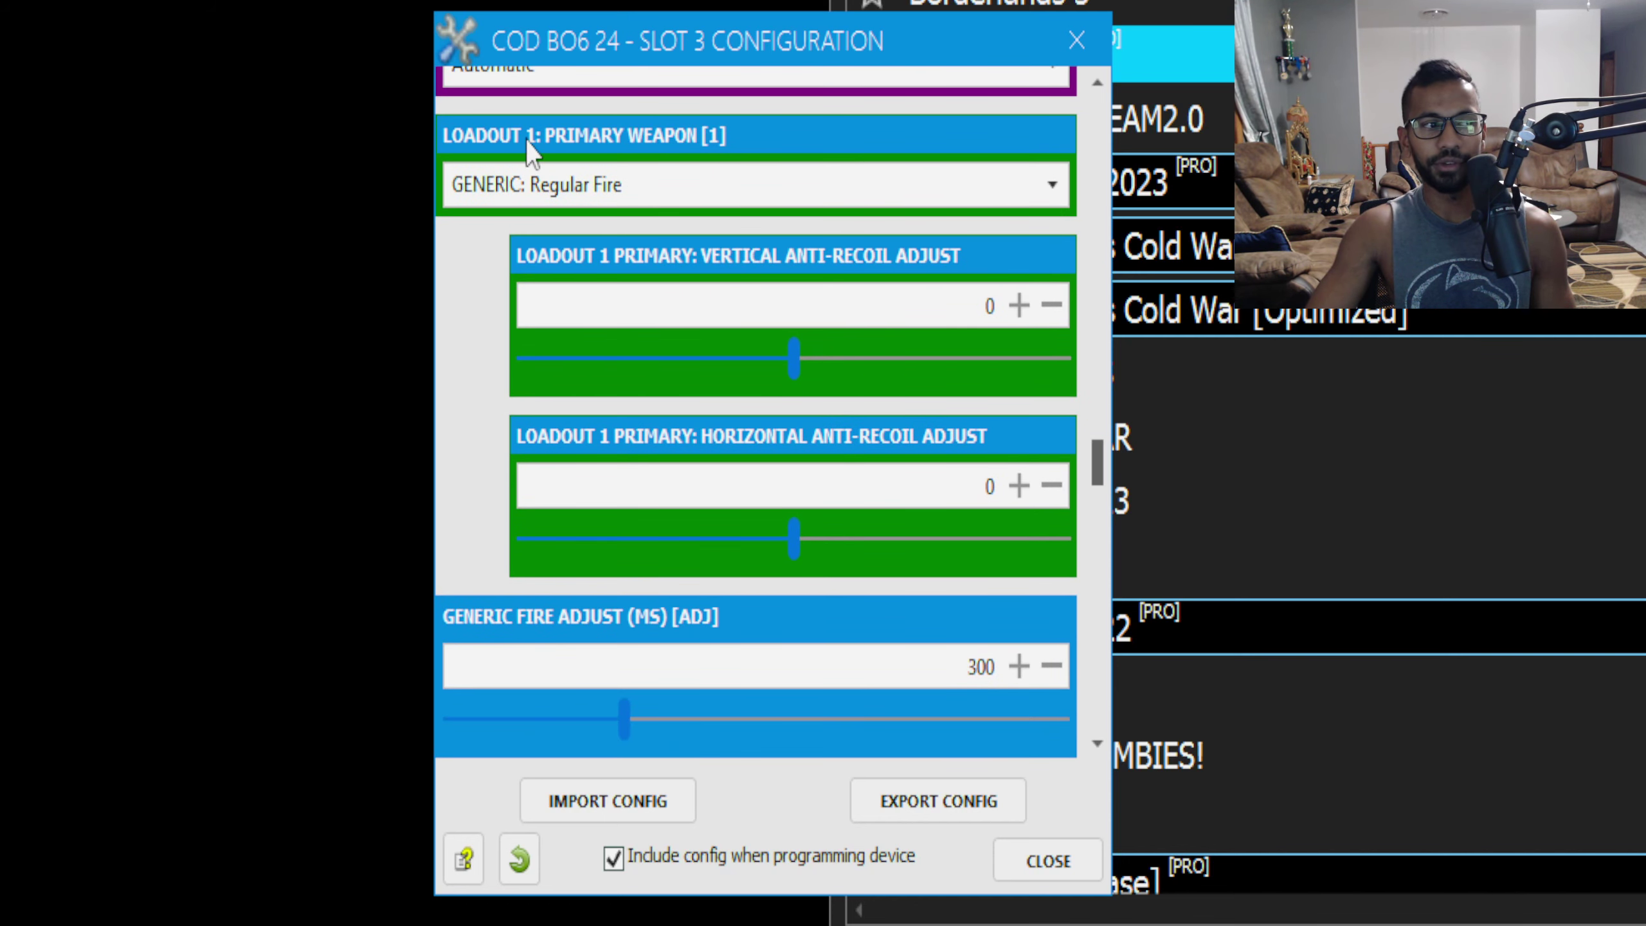
left_click_drag(1108, 477, 835, 499)
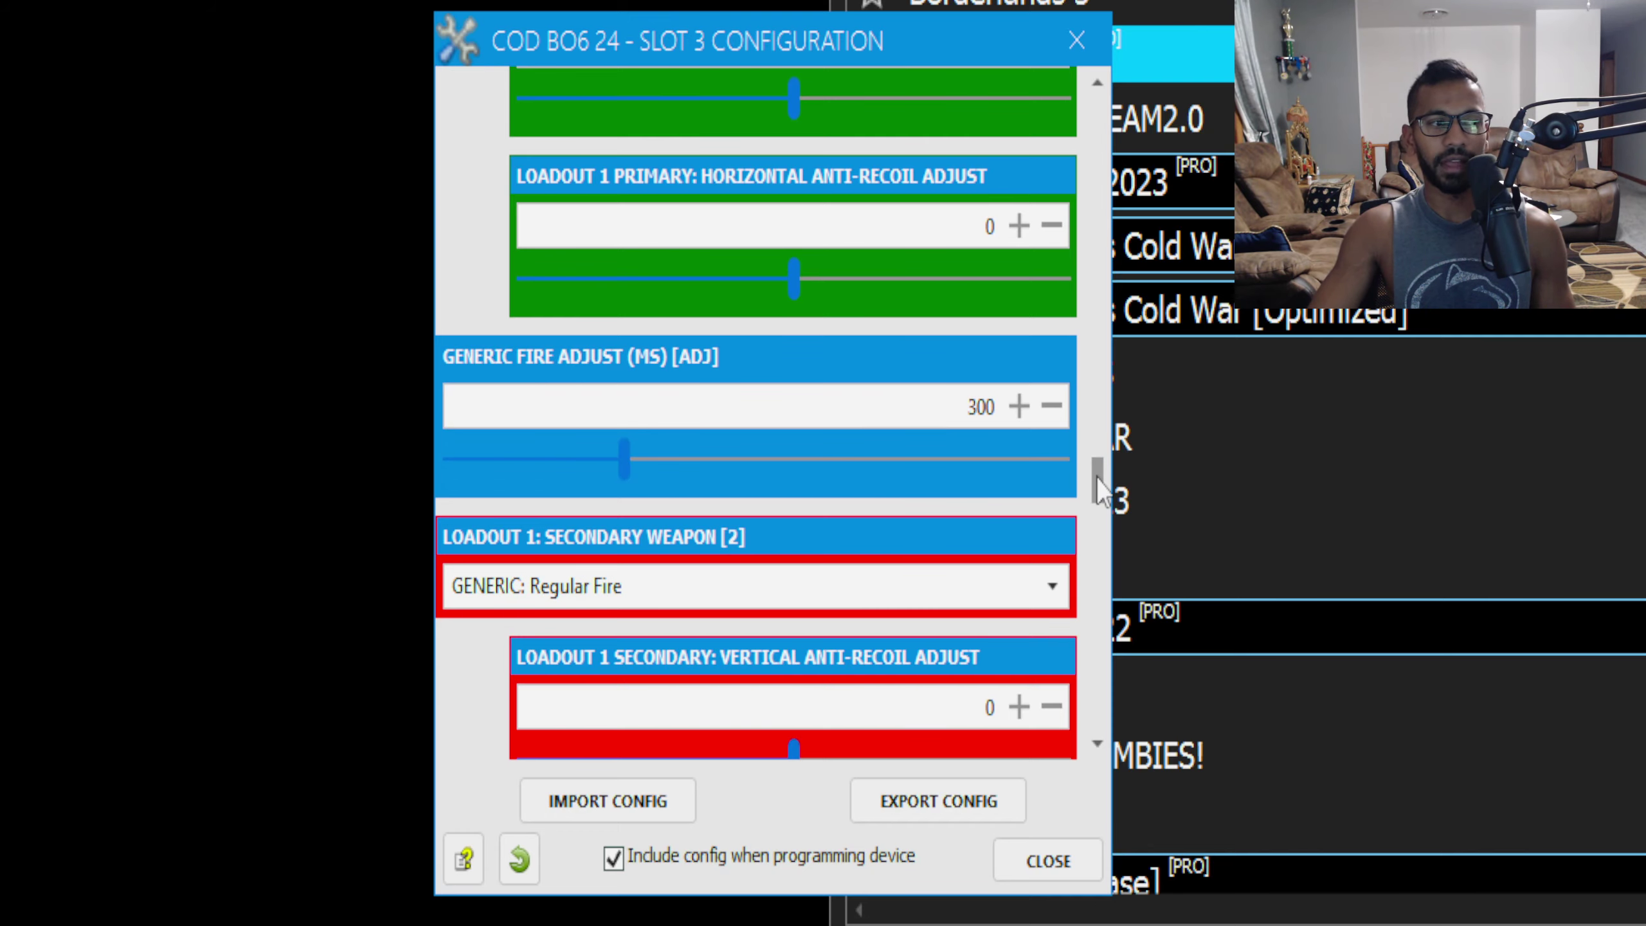
left_click_drag(1098, 489, 1098, 438)
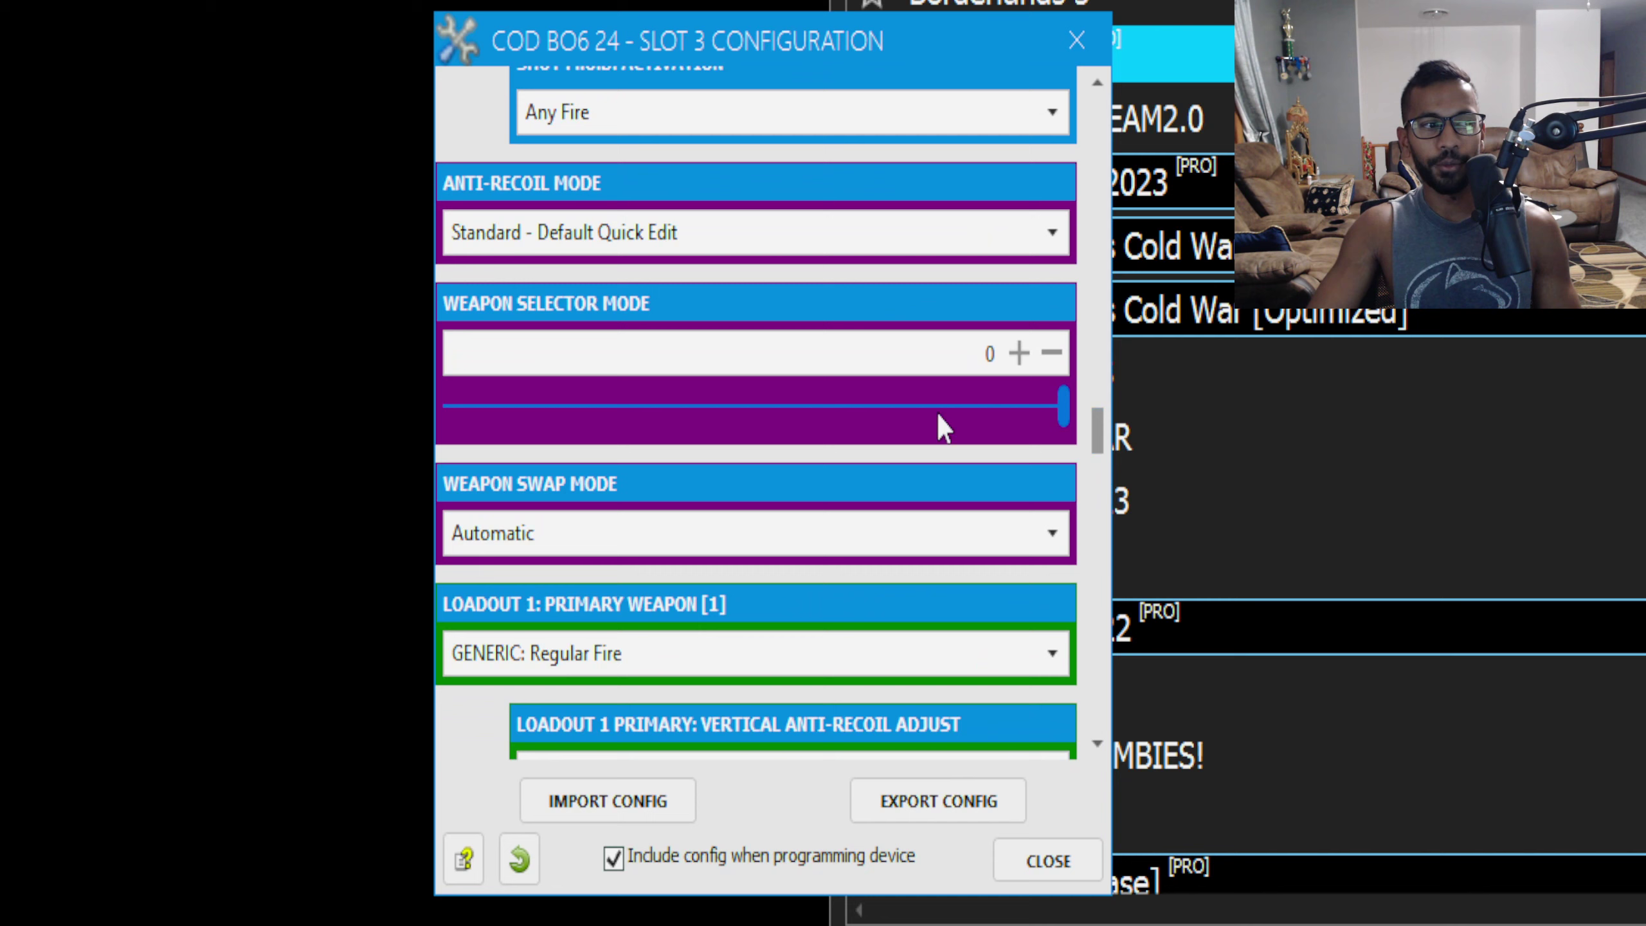
left_click(531, 531)
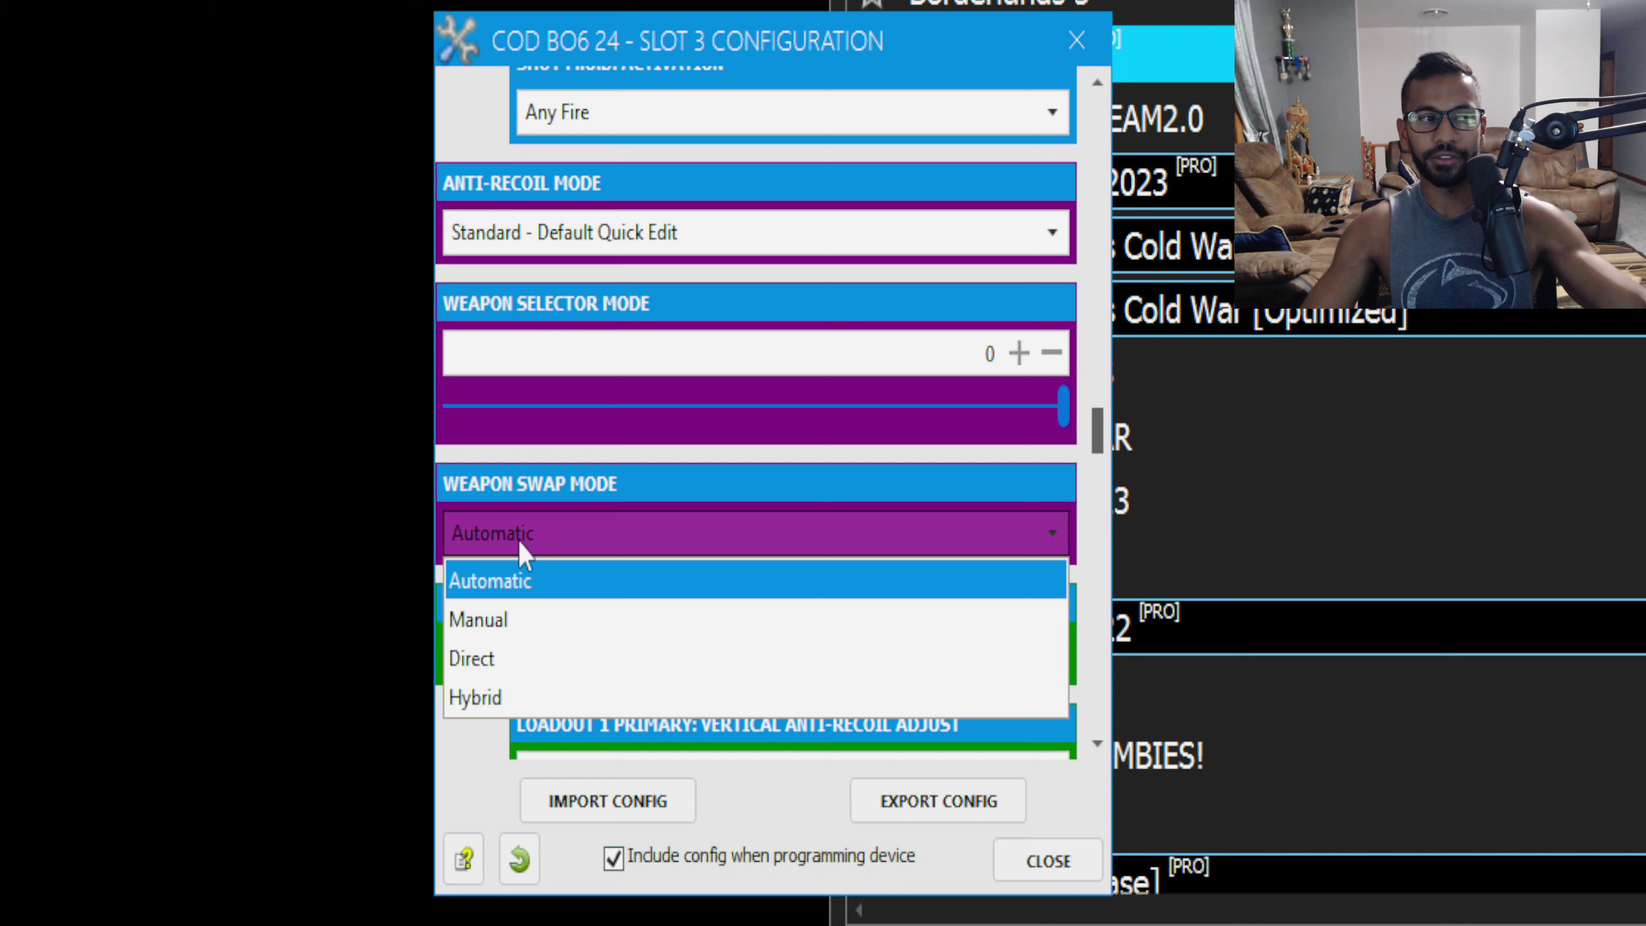
left_click(518, 545)
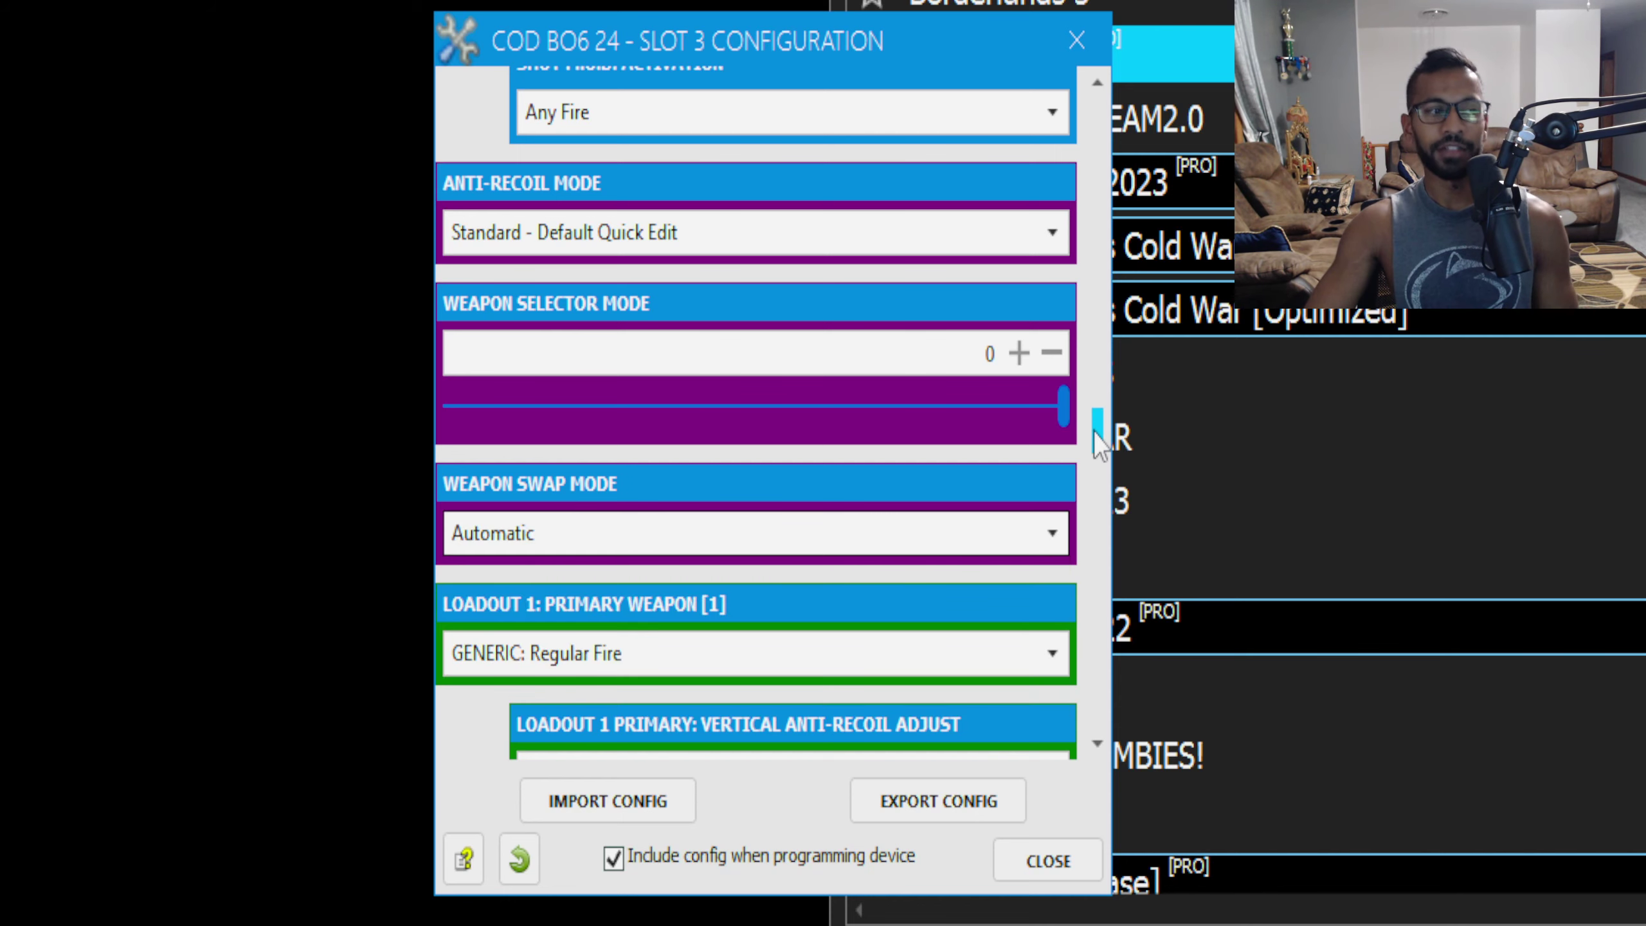
Set the Loadout 1 primary weapon to Assault Rifles: AK-74
left_click_drag(1103, 433, 1106, 474)
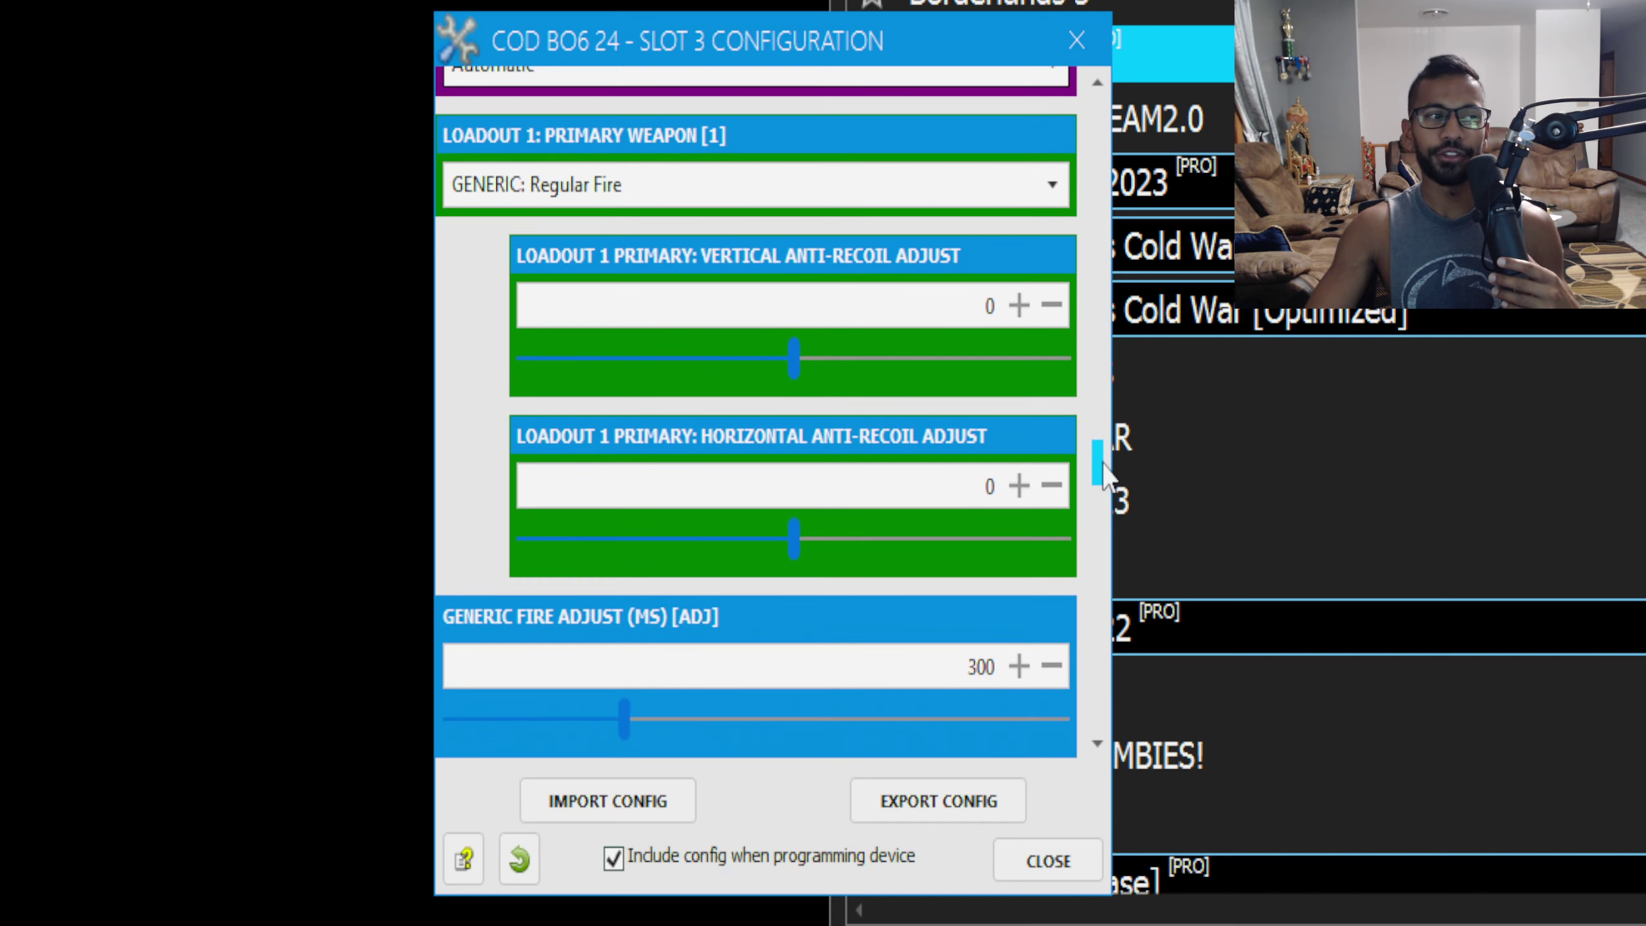
left_click(610, 199)
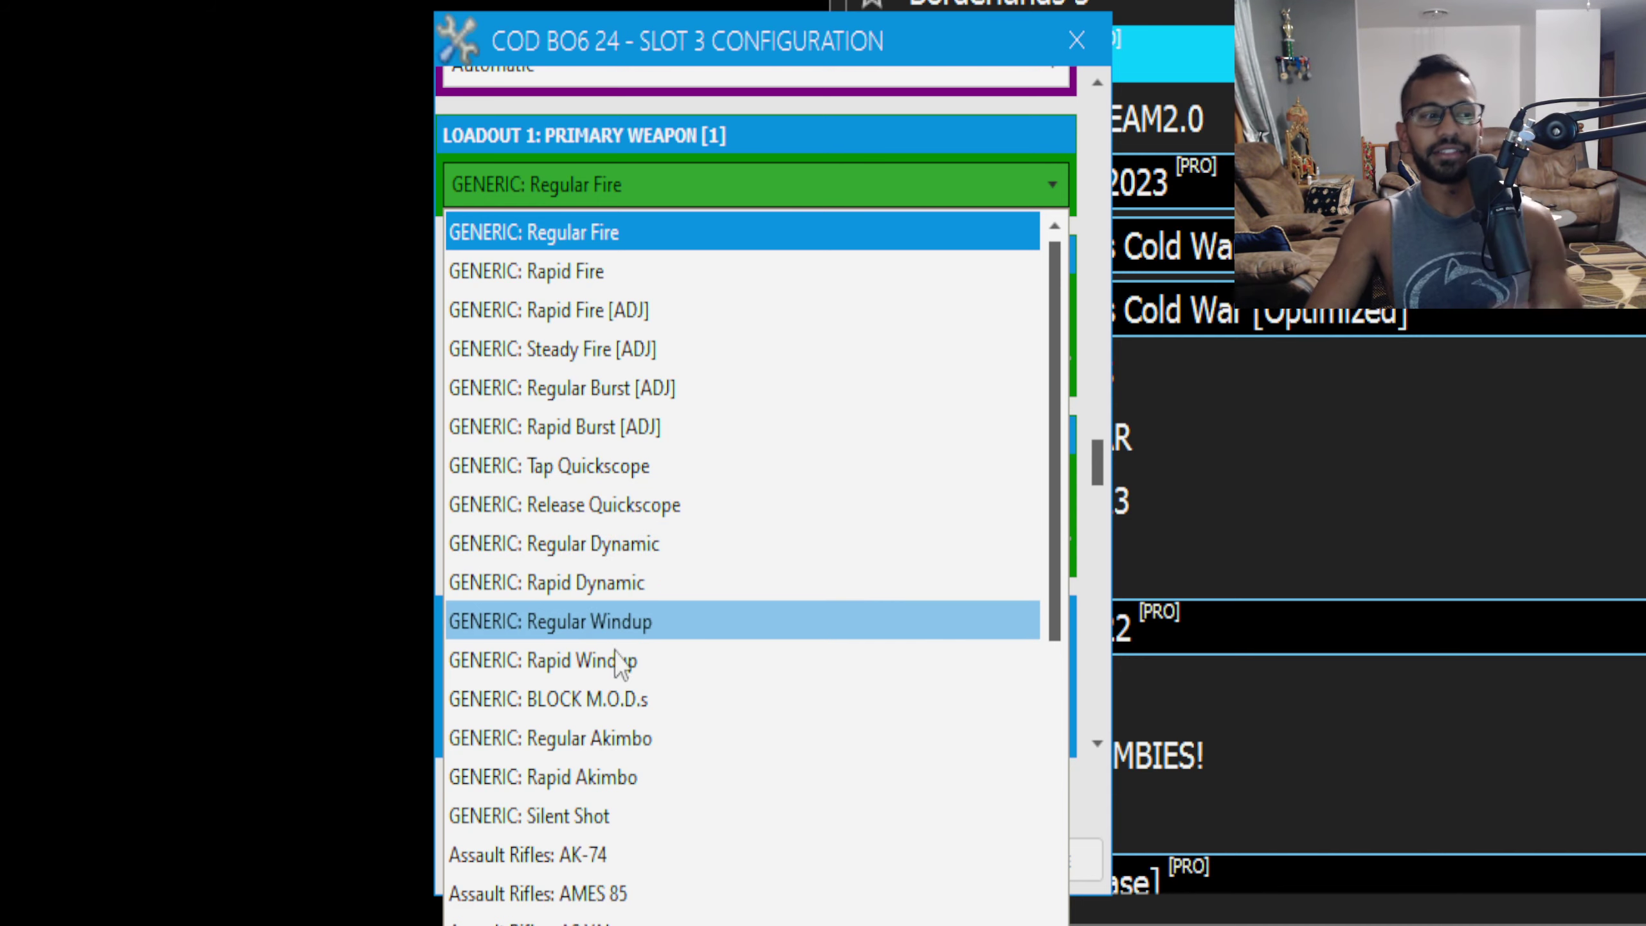
left_click(615, 866)
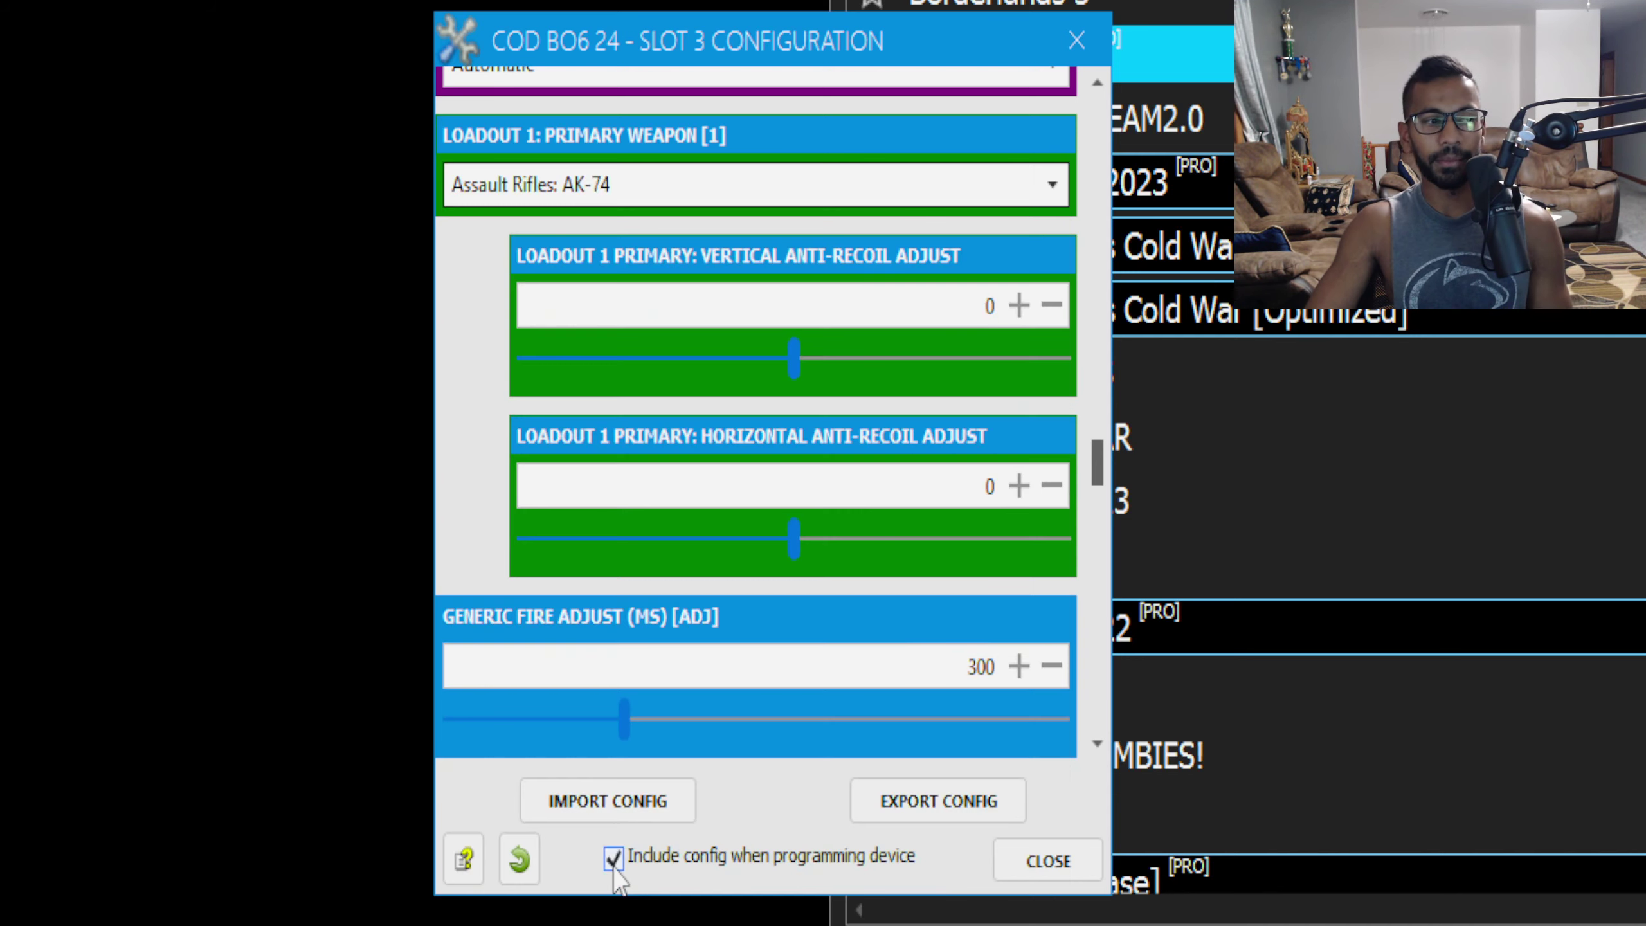
Try Assault Rifles: XM4 as the Loadout 1 primary weapon and return the choice to AK-74
left_click(604, 199)
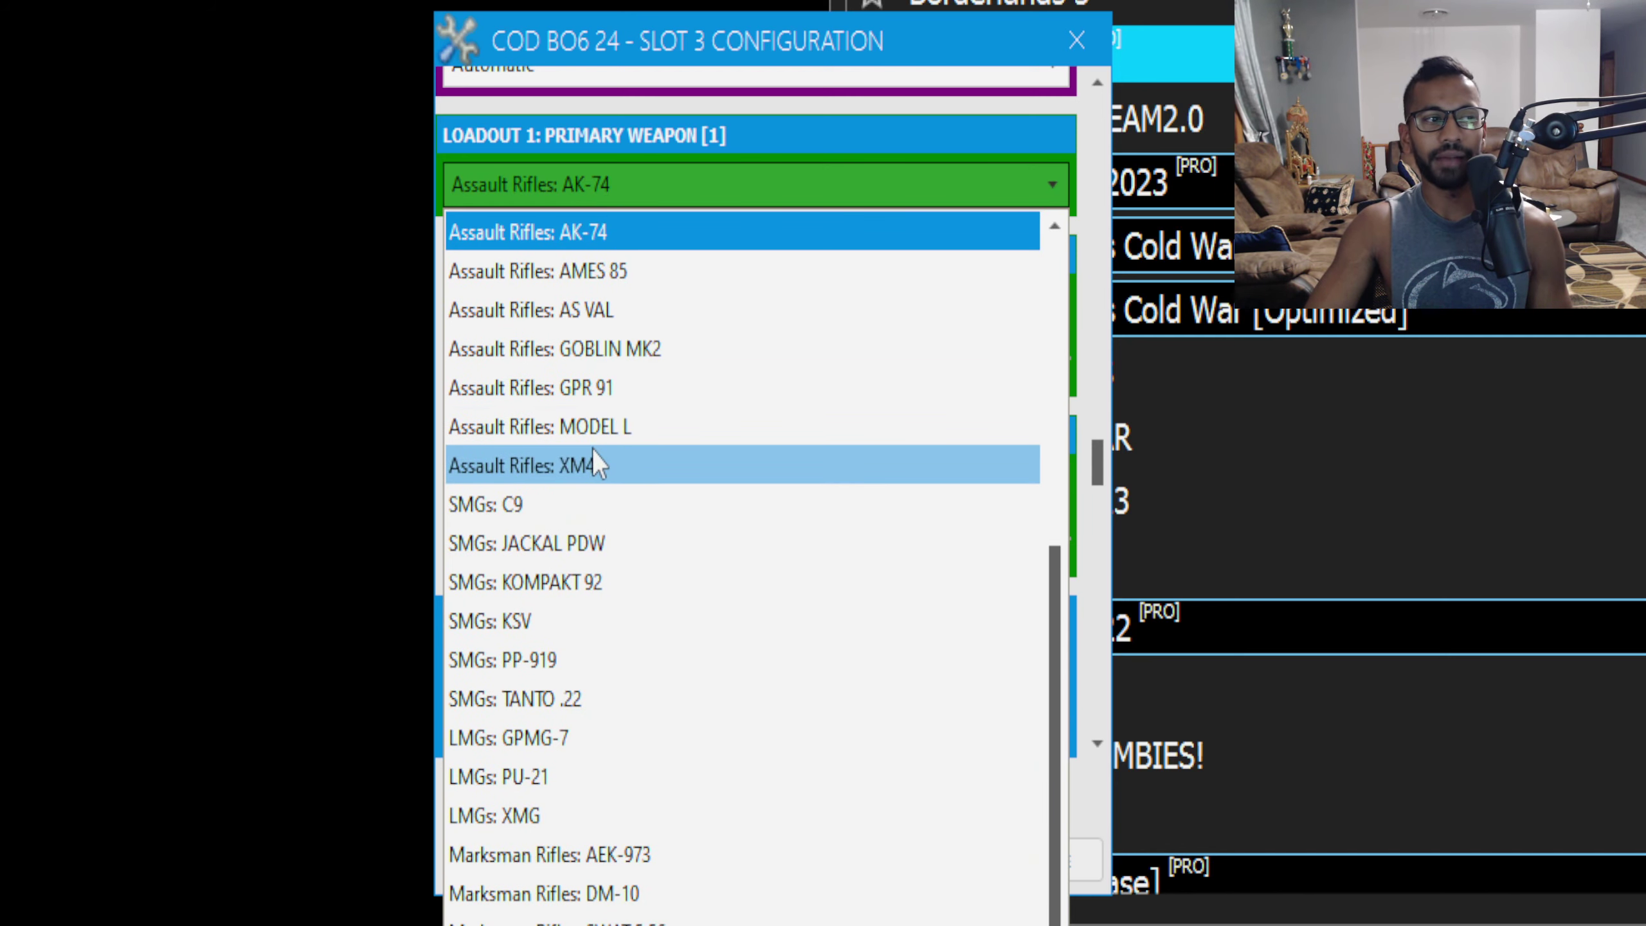
left_click(586, 465)
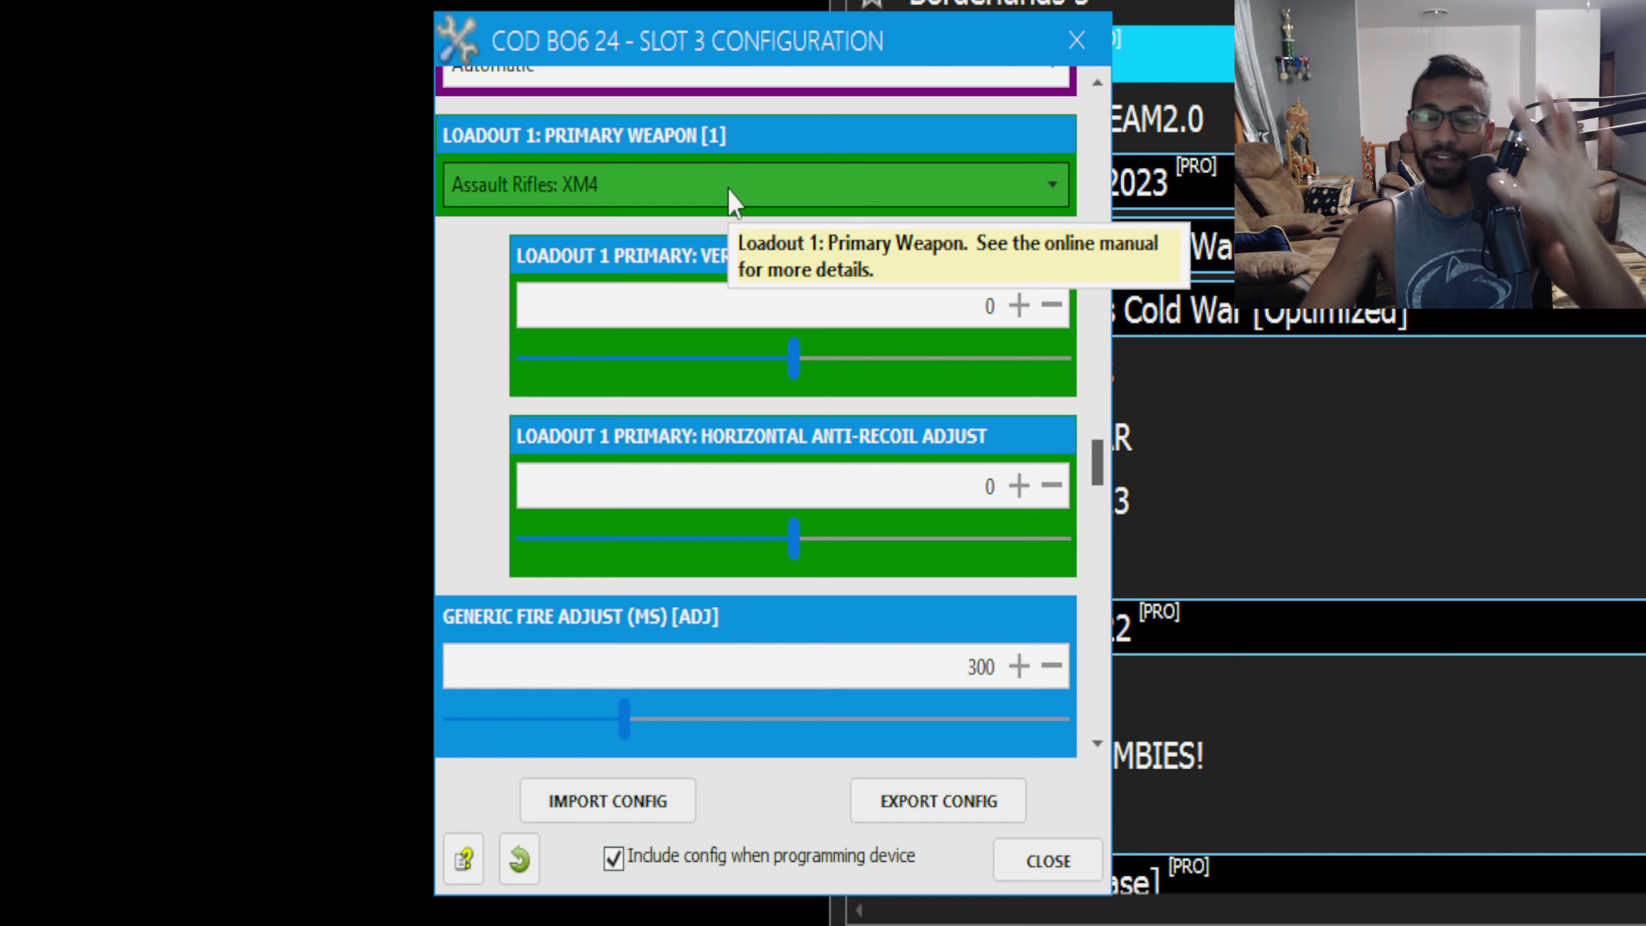
left_click(728, 189)
scroll(583, 454, "up", 3)
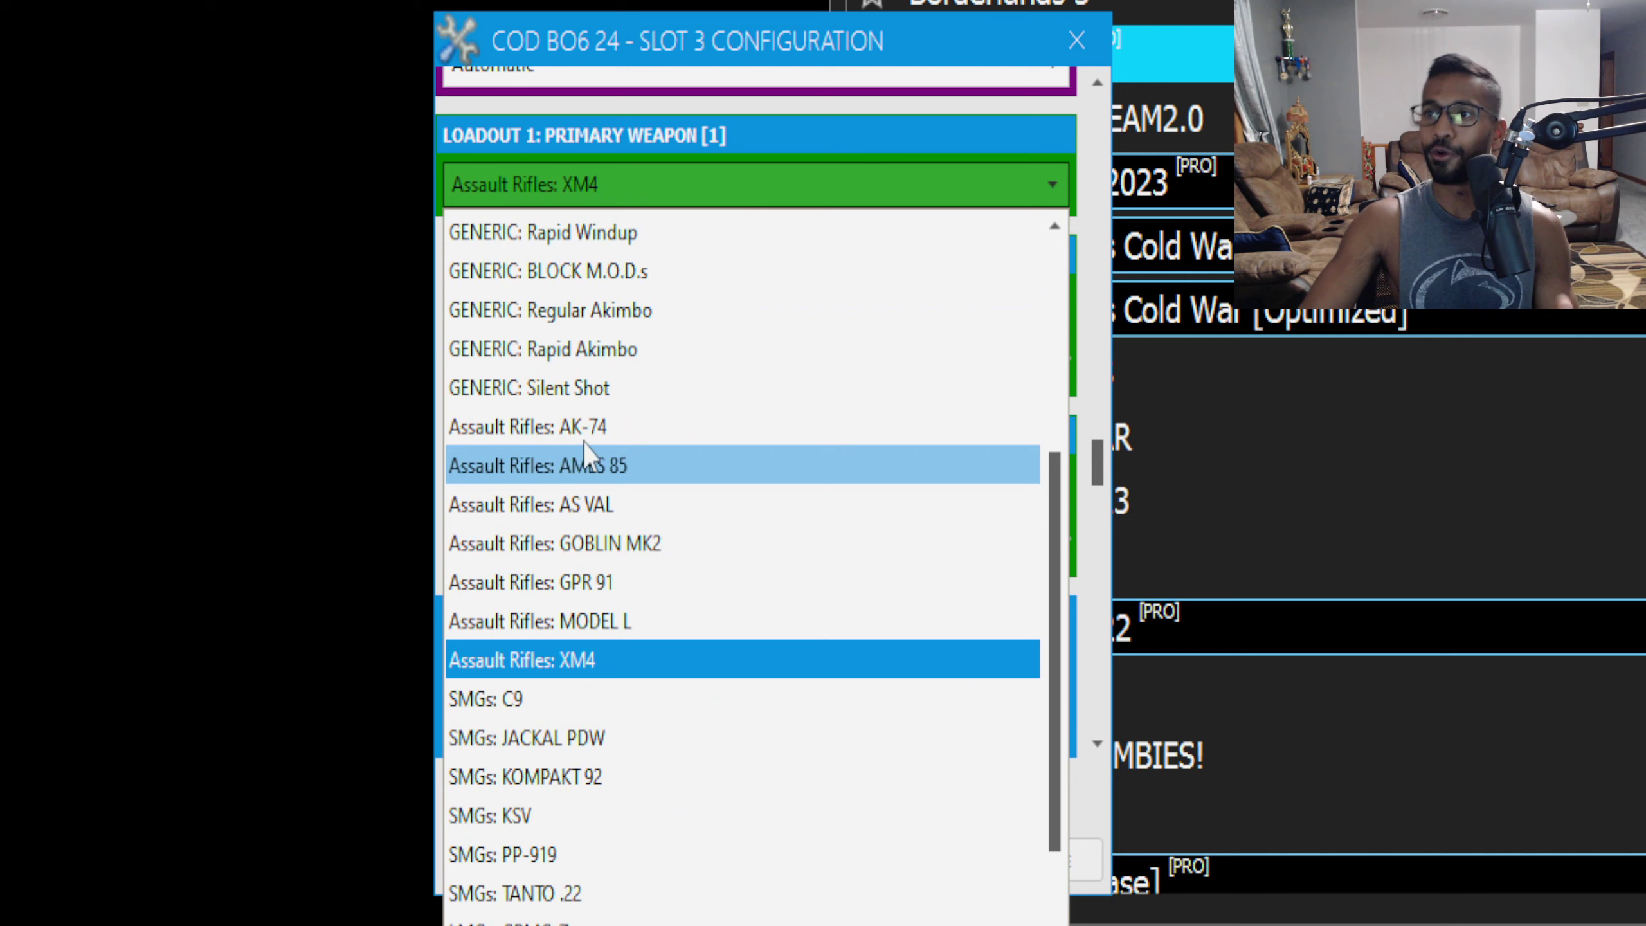
left_click(603, 425)
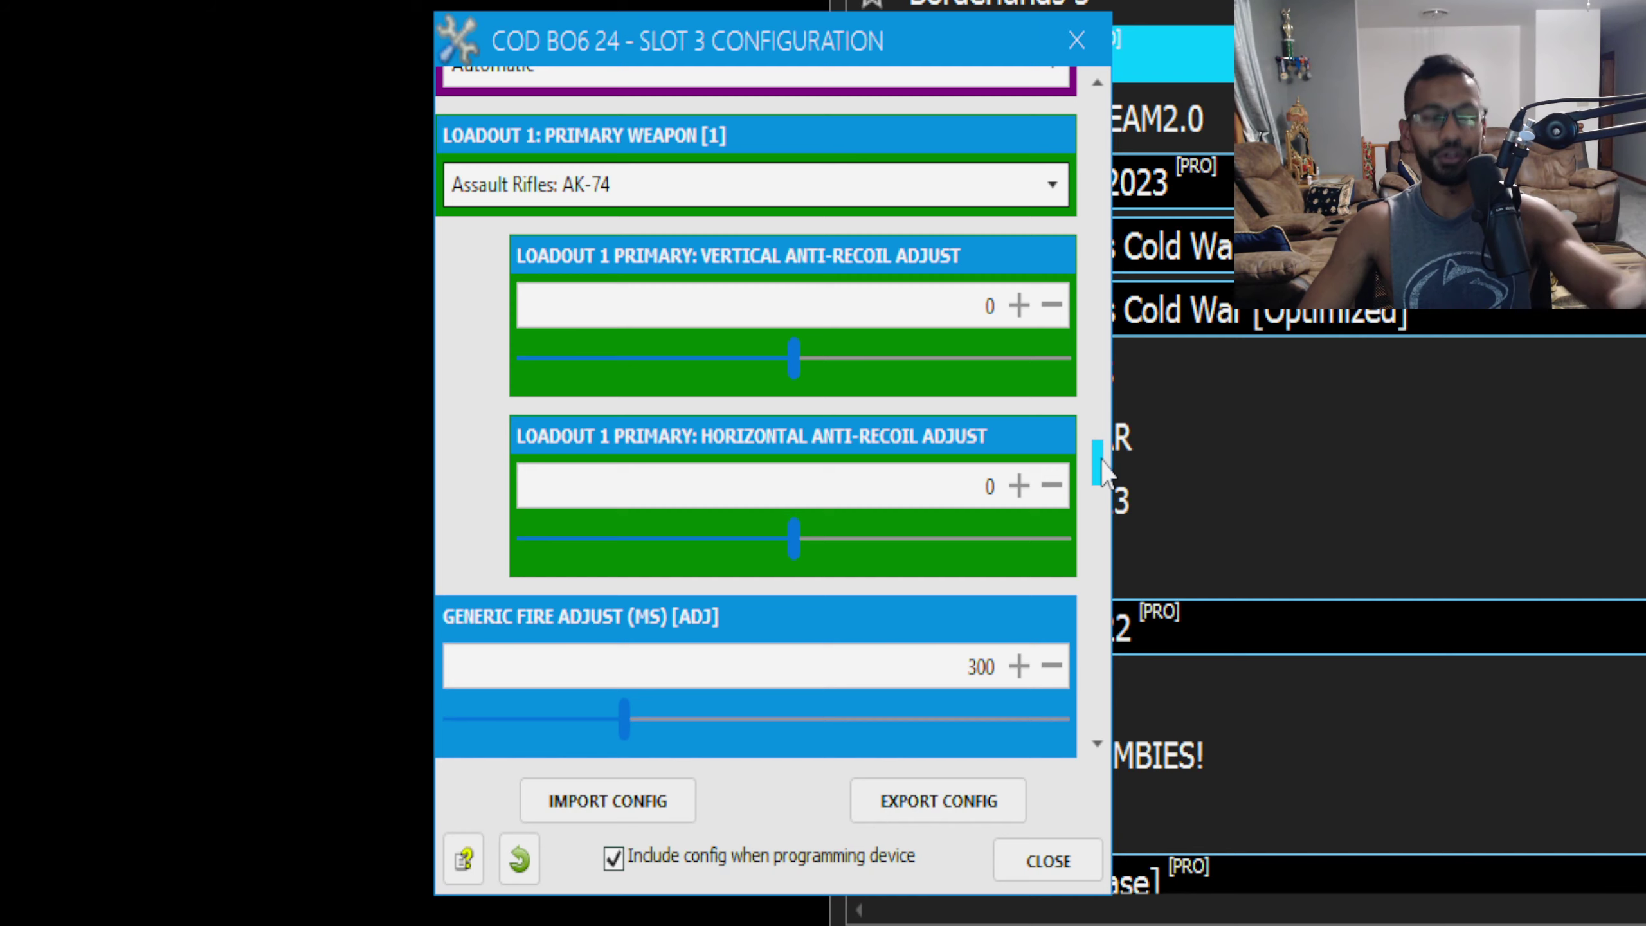
Raise the Loadout 1 primary weapon's vertical anti-recoil adjust to 11 and lower it to 3
left_click_drag(1101, 471, 1096, 461)
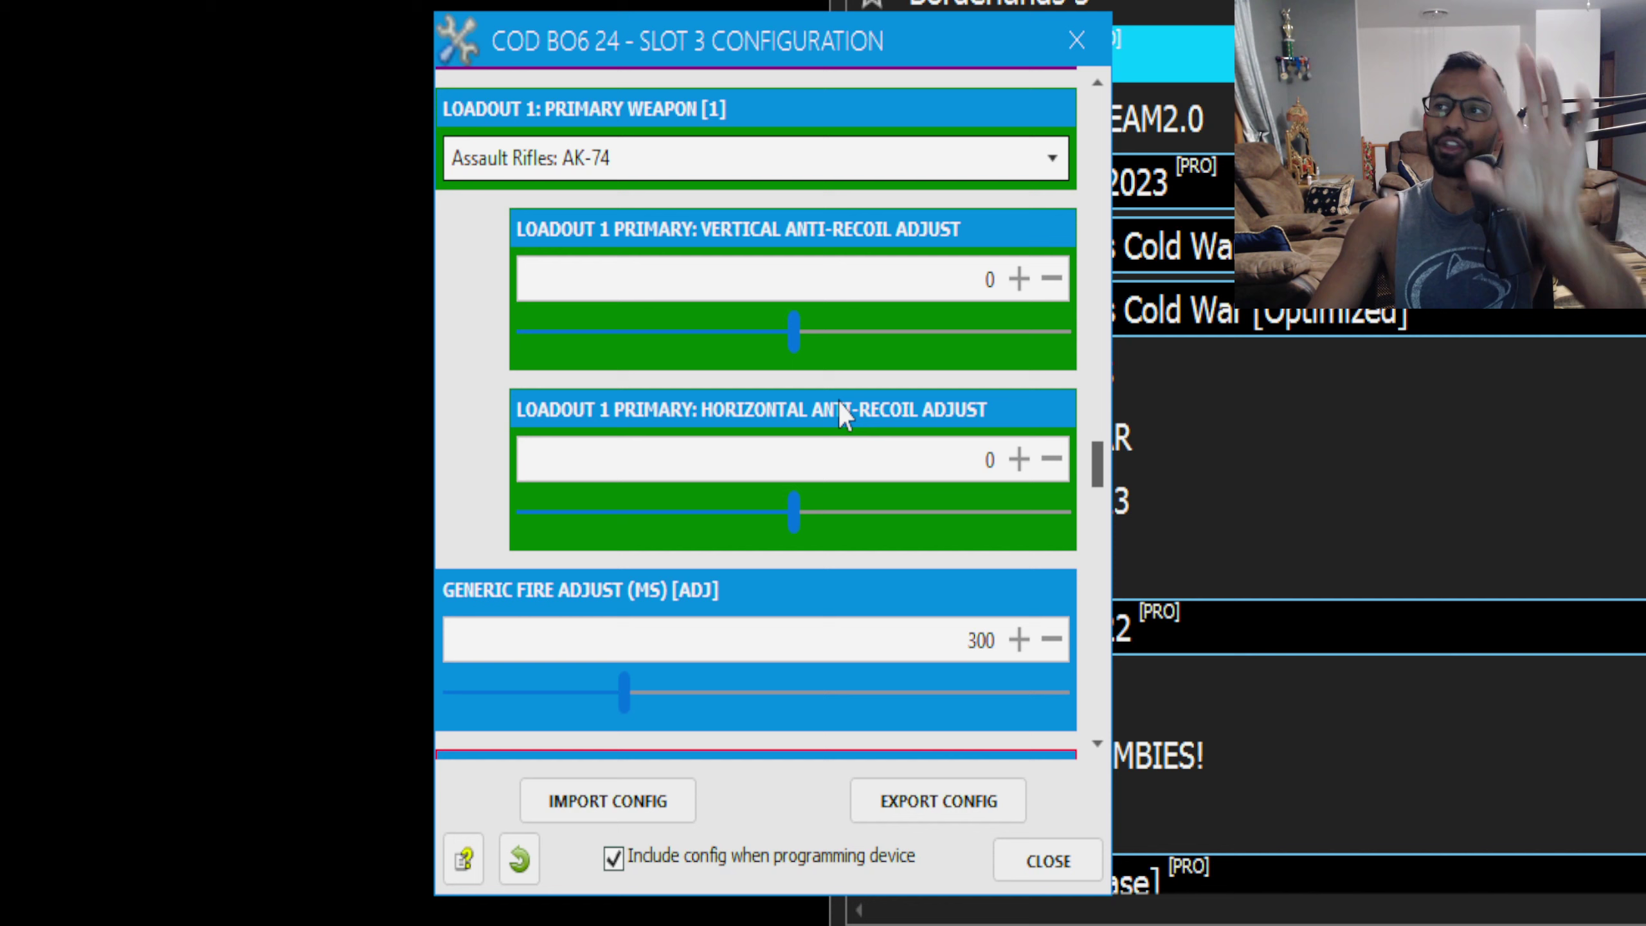
left_click(1019, 281)
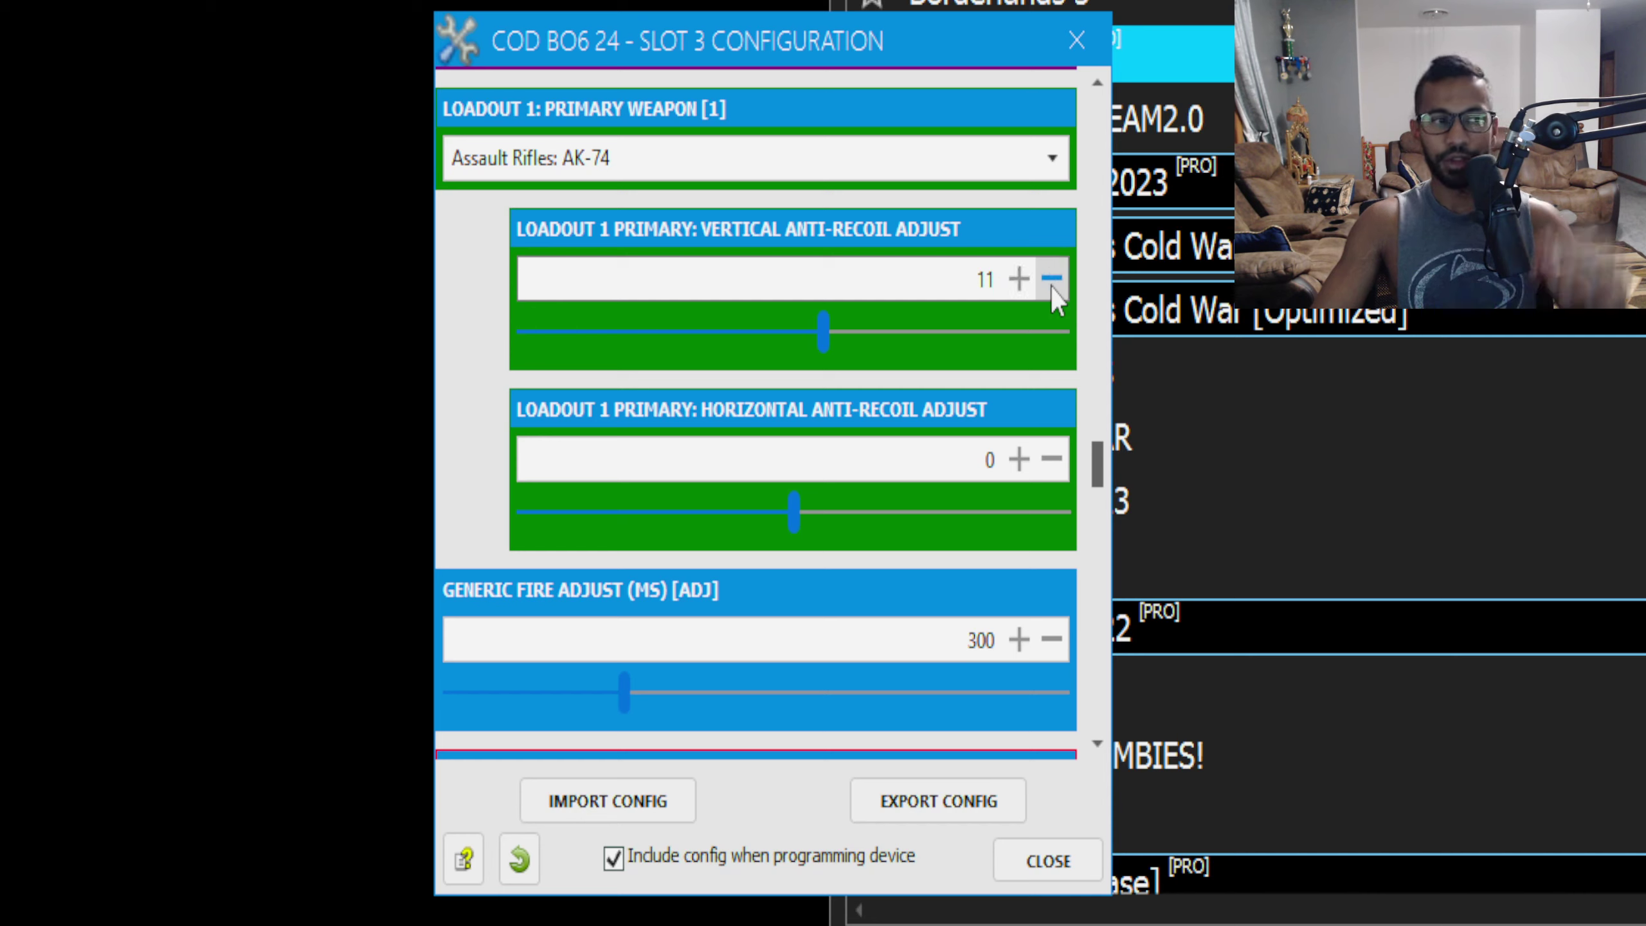
left_click(1051, 280)
left_click(1051, 280)
left_click(1051, 280)
left_click(1057, 278)
left_click(1057, 278)
left_click(1057, 278)
left_click(1057, 278)
left_click(1057, 279)
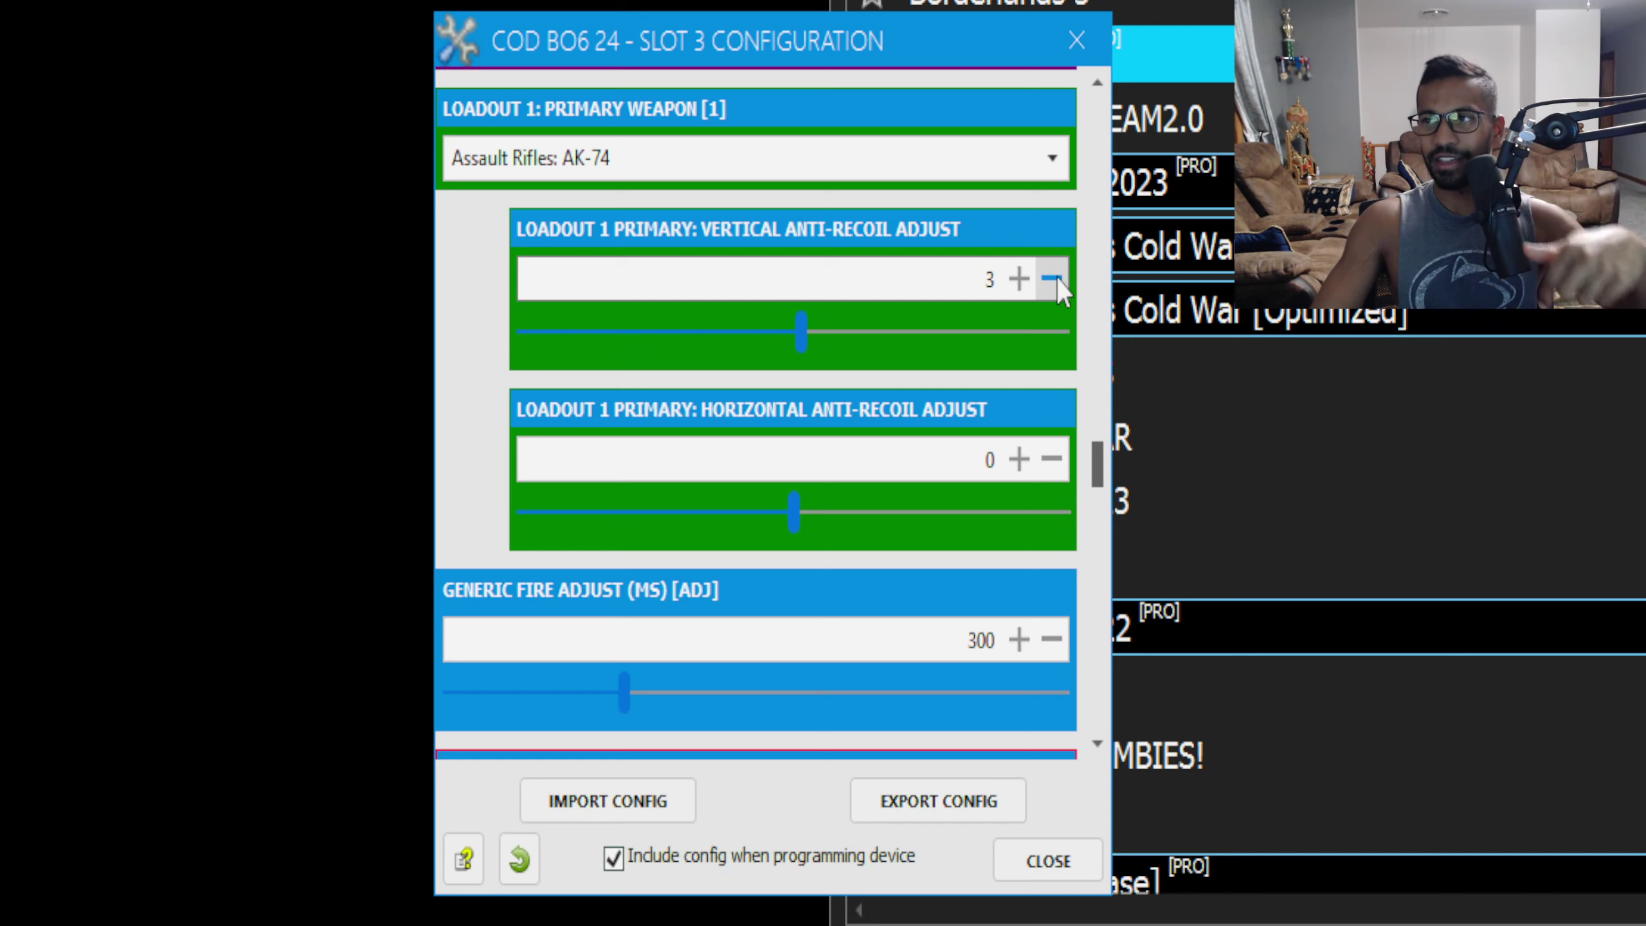
Try lowering the Loadout 1 primary weapon's vertical anti-recoil adjust to -1 and return it to 3
left_click(1056, 279)
left_click(1057, 279)
left_click(1057, 278)
left_click(1057, 278)
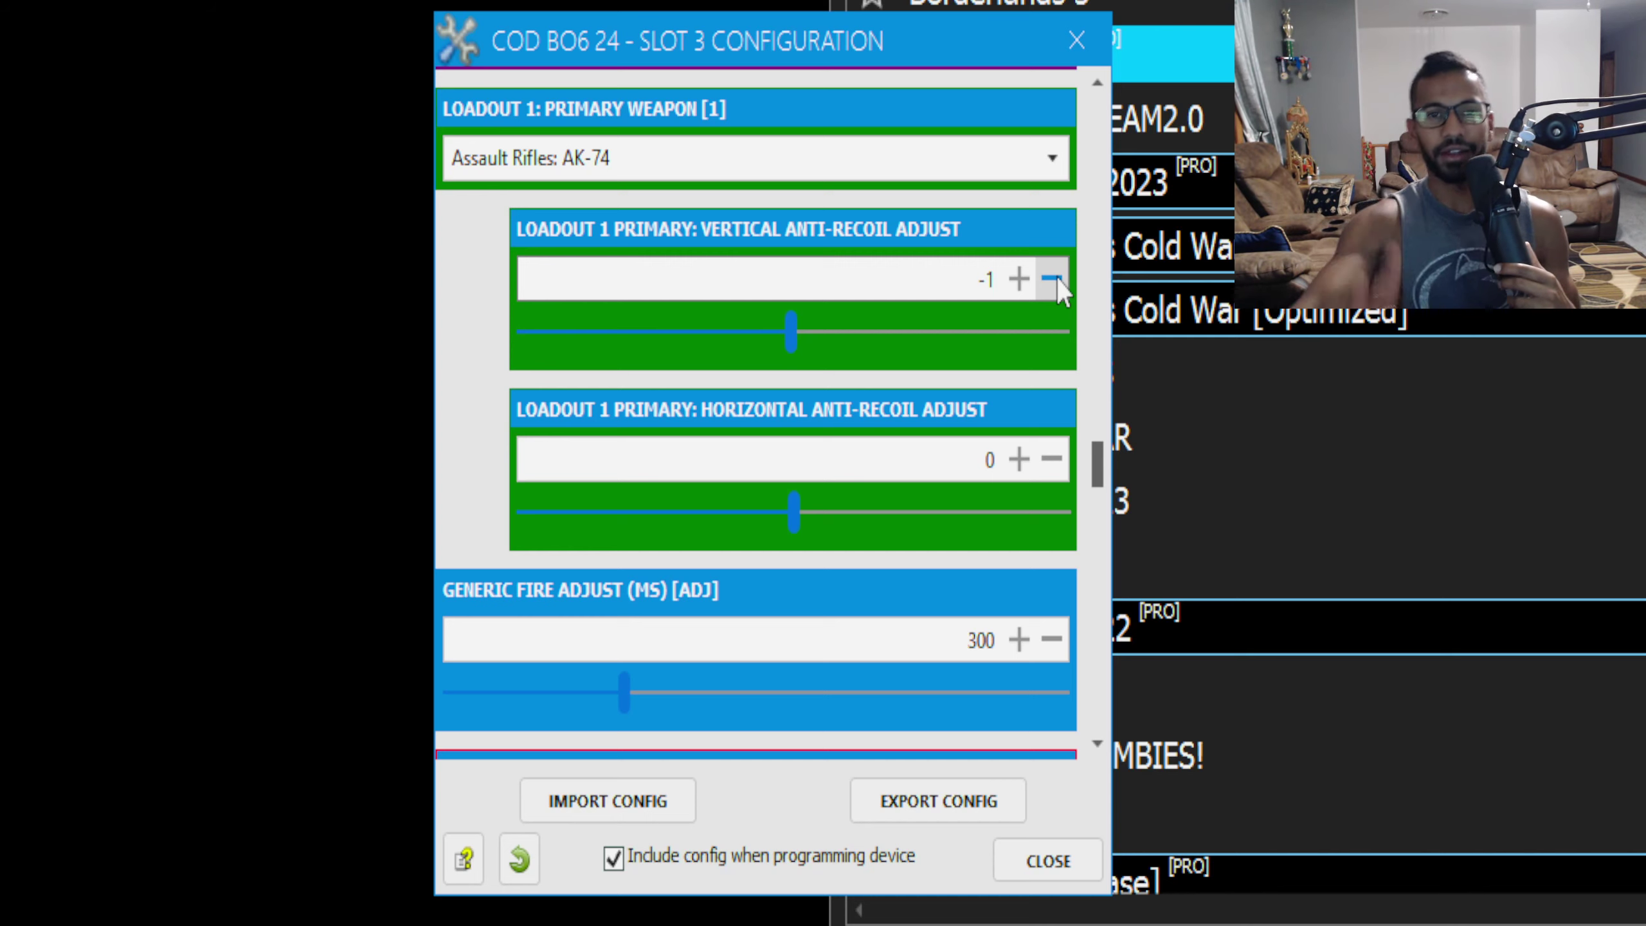
left_click(1057, 279)
left_click(1057, 278)
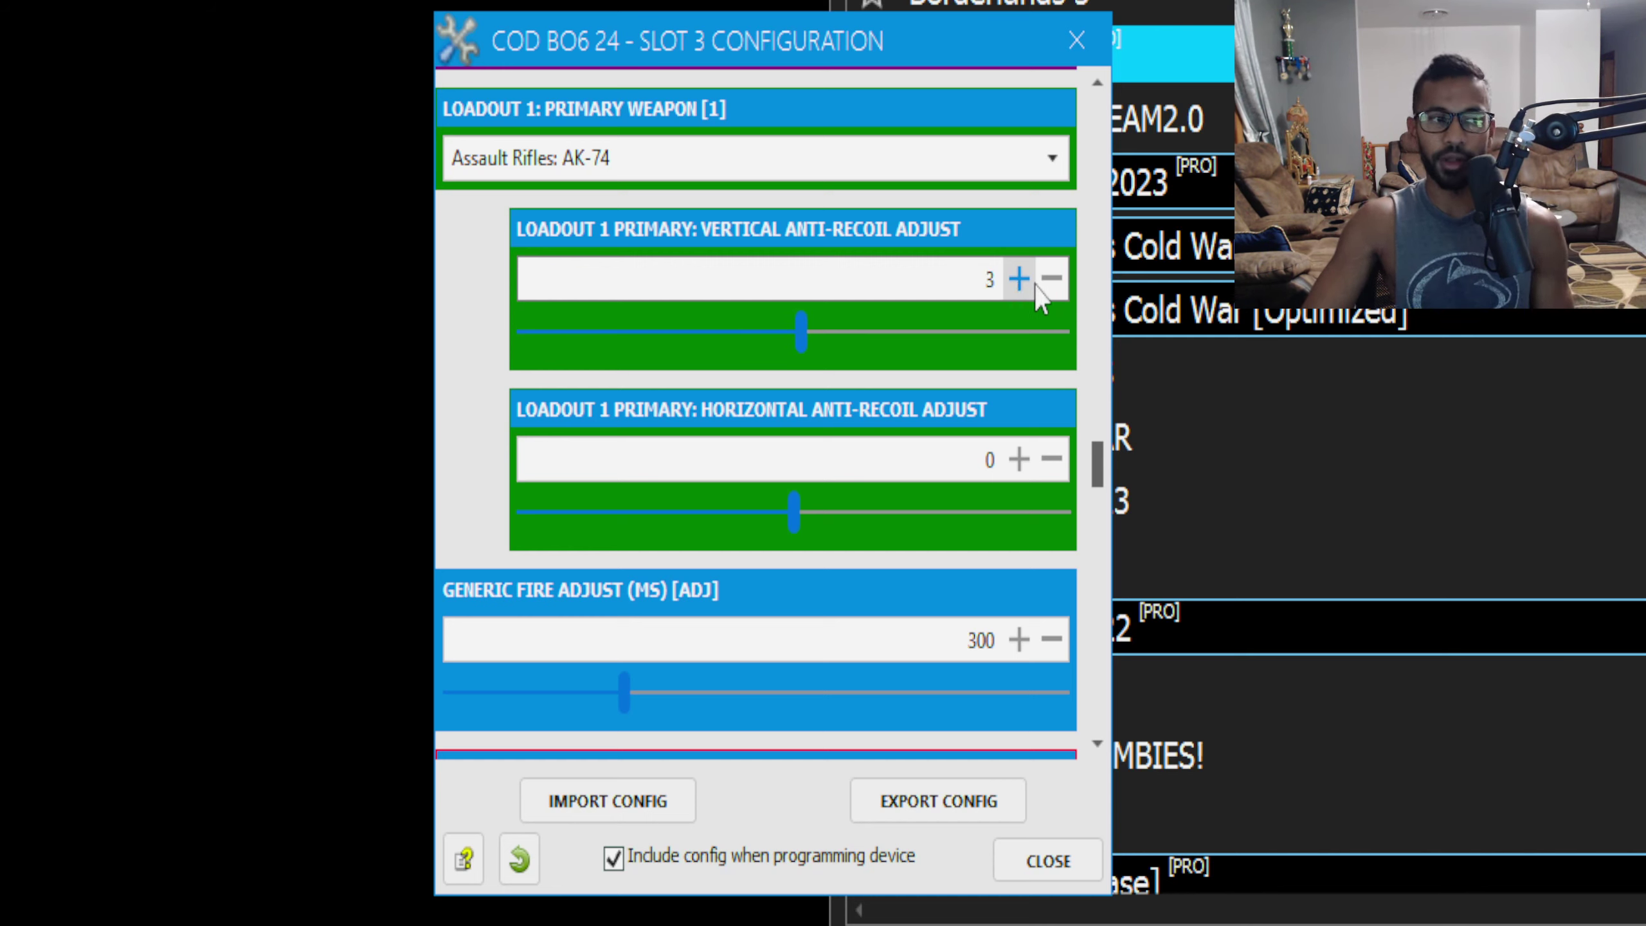
Set the Loadout 1 primary weapon's vertical anti-recoil adjust to 0
left_click(1051, 279)
left_click(1051, 279)
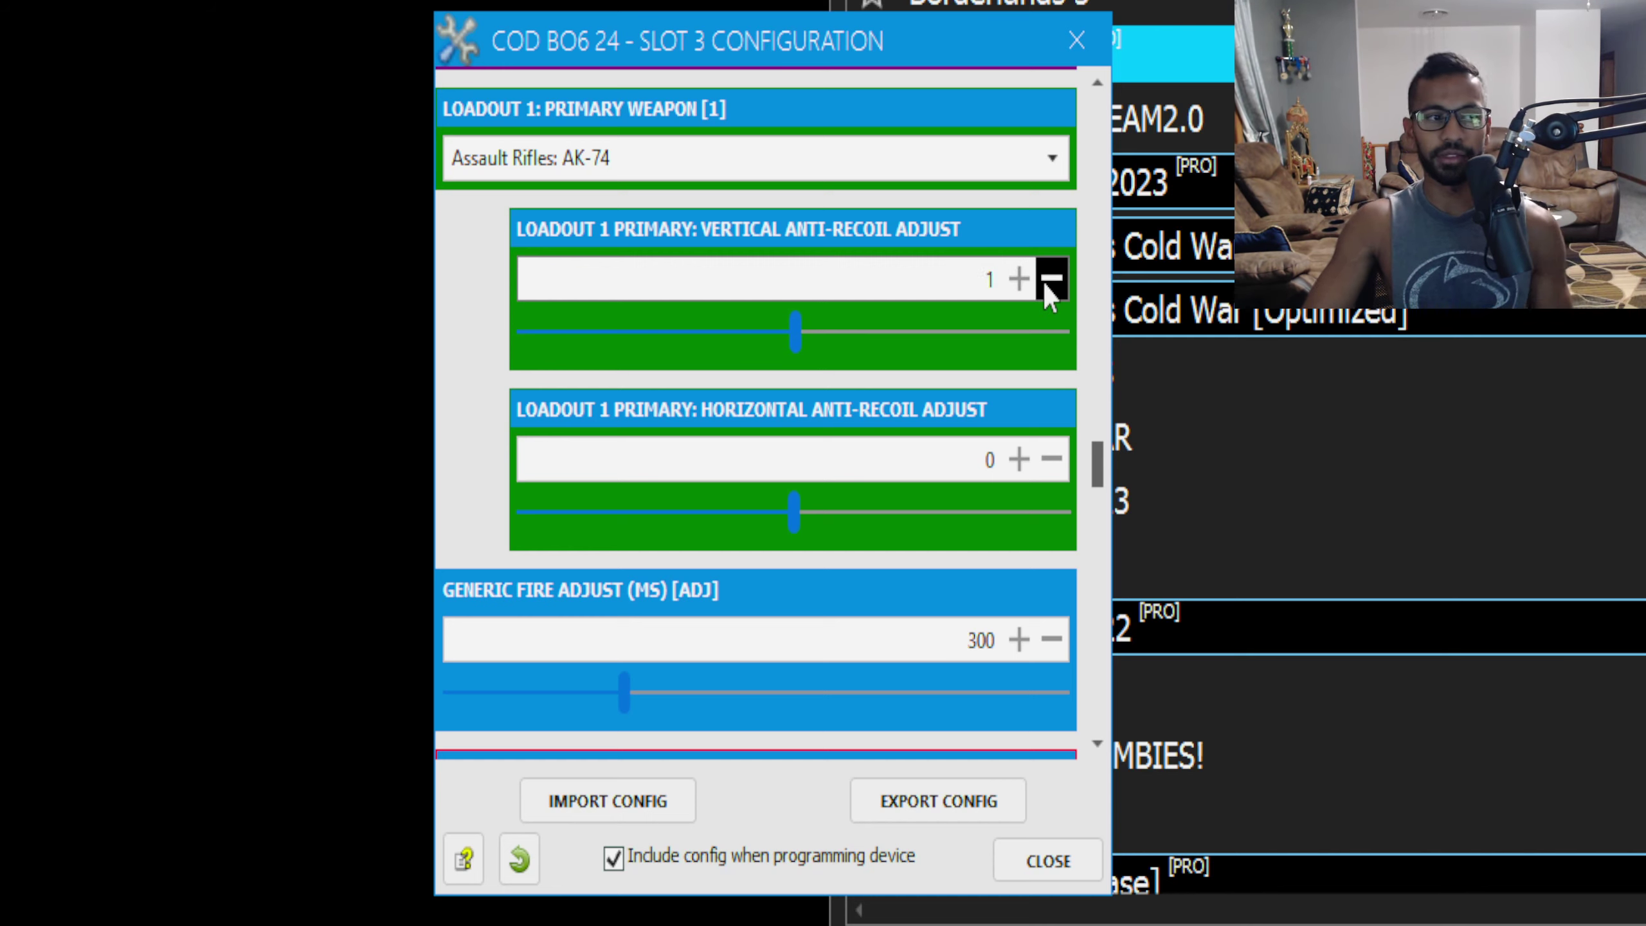
left_click(1051, 279)
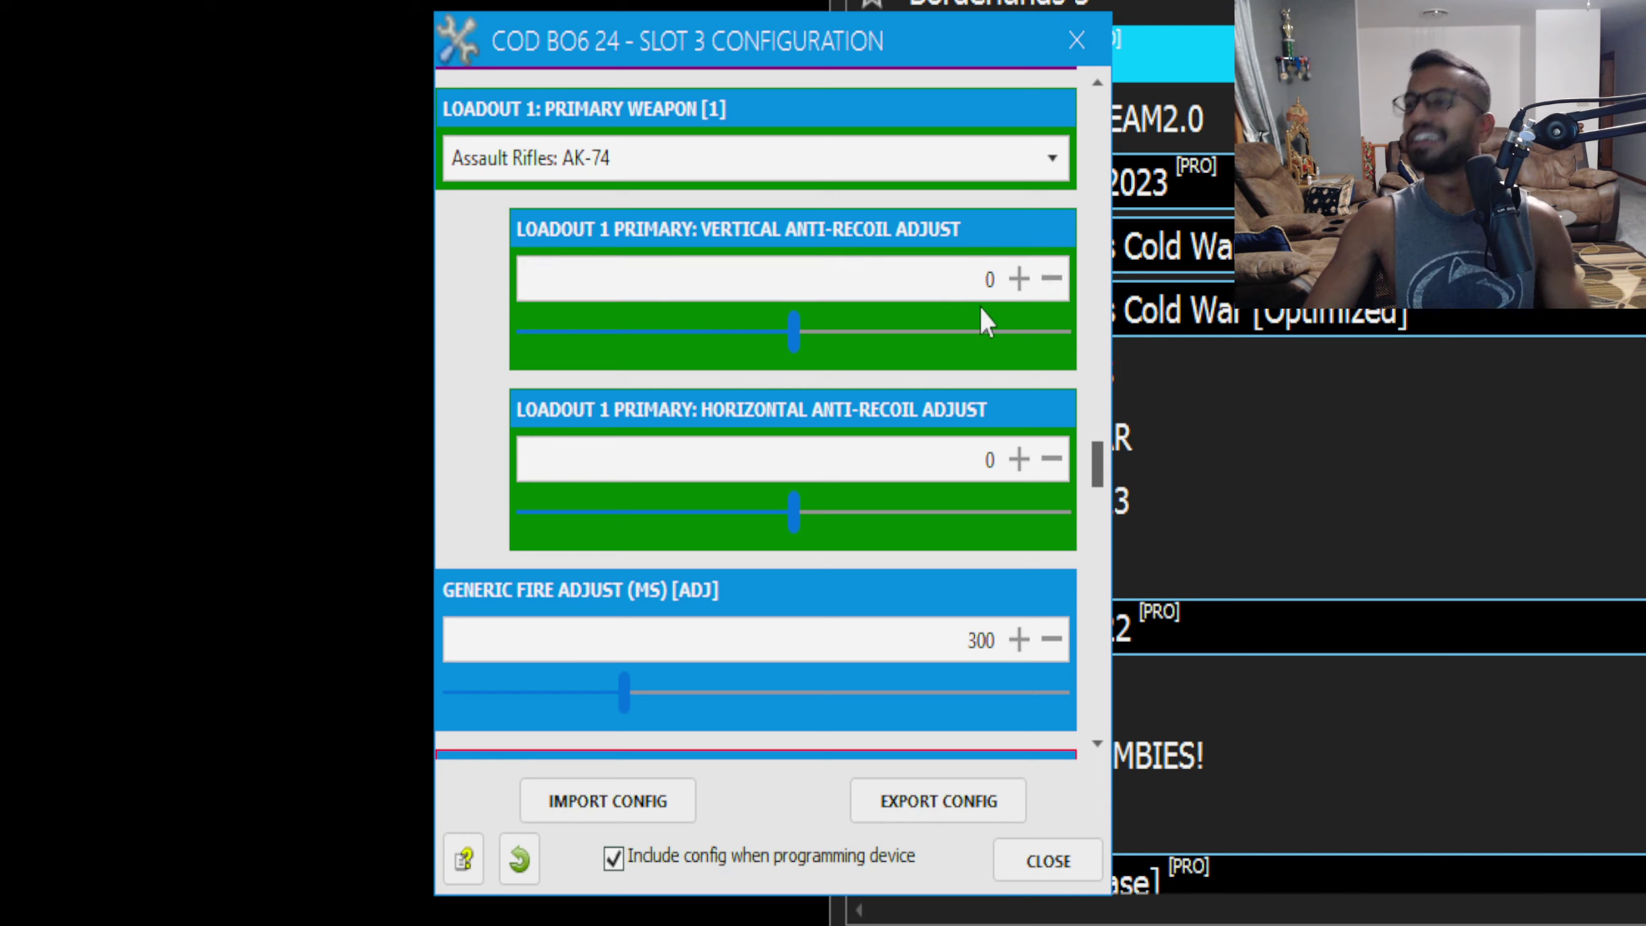
Try vertical anti-recoil adjust values of 6 and -2 for the Loadout 1 primary weapon and return it to 0
left_click(1021, 286)
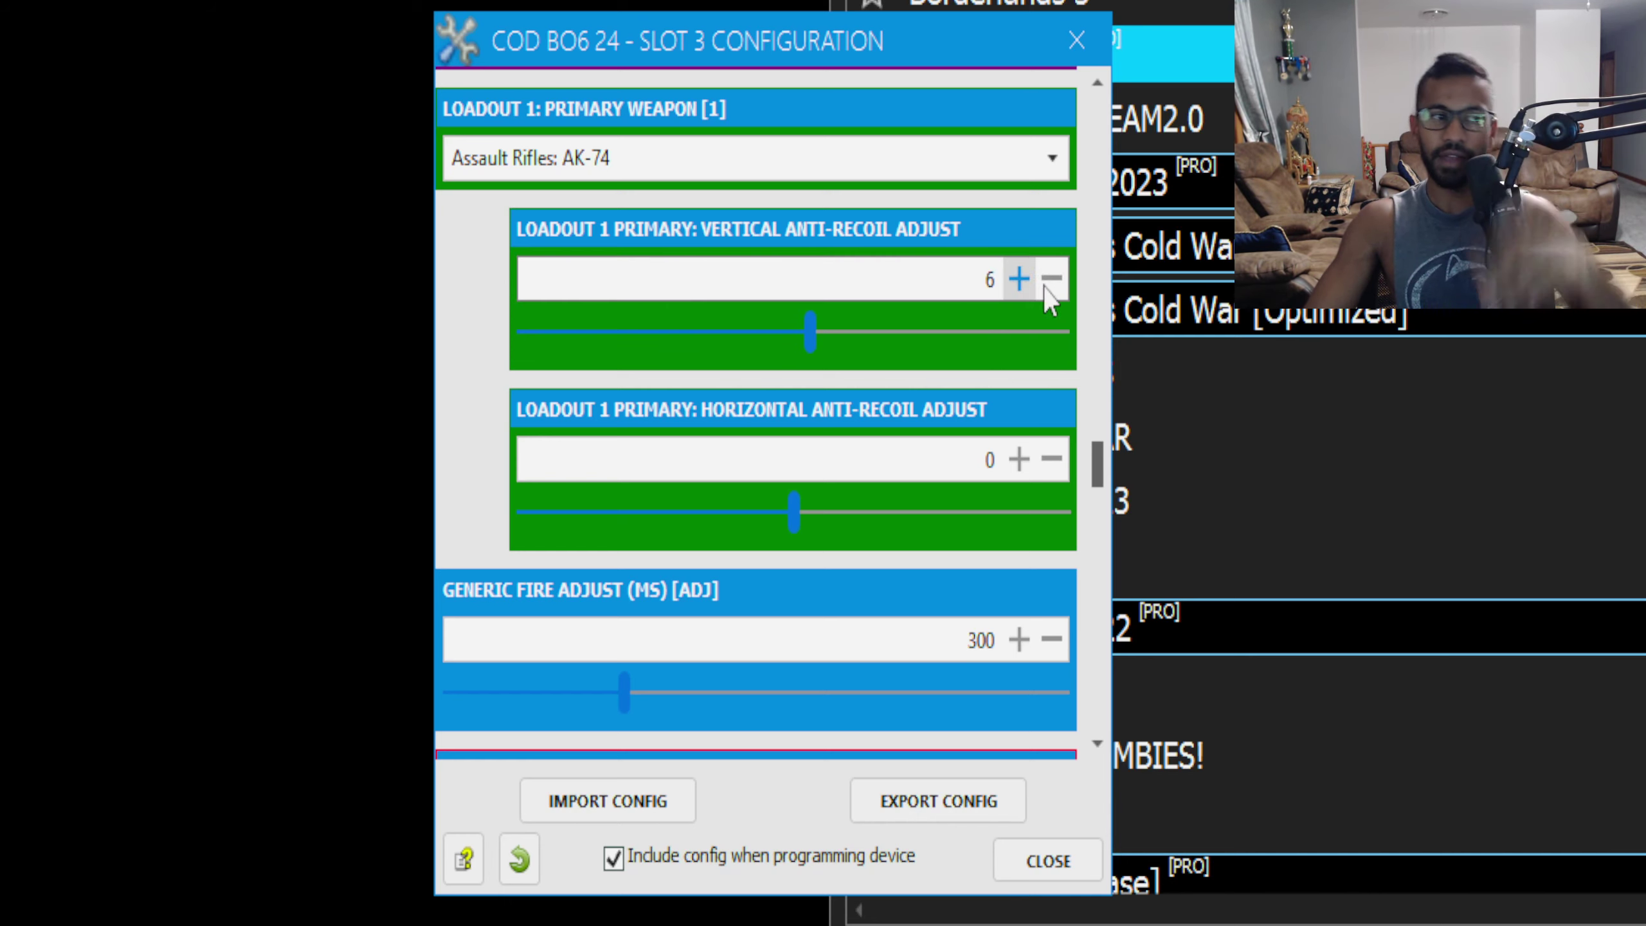
left_click(1048, 285)
left_click(1048, 285)
left_click(1048, 285)
left_click(1049, 286)
left_click(1049, 285)
left_click(1056, 287)
left_click(1060, 287)
left_click(1063, 288)
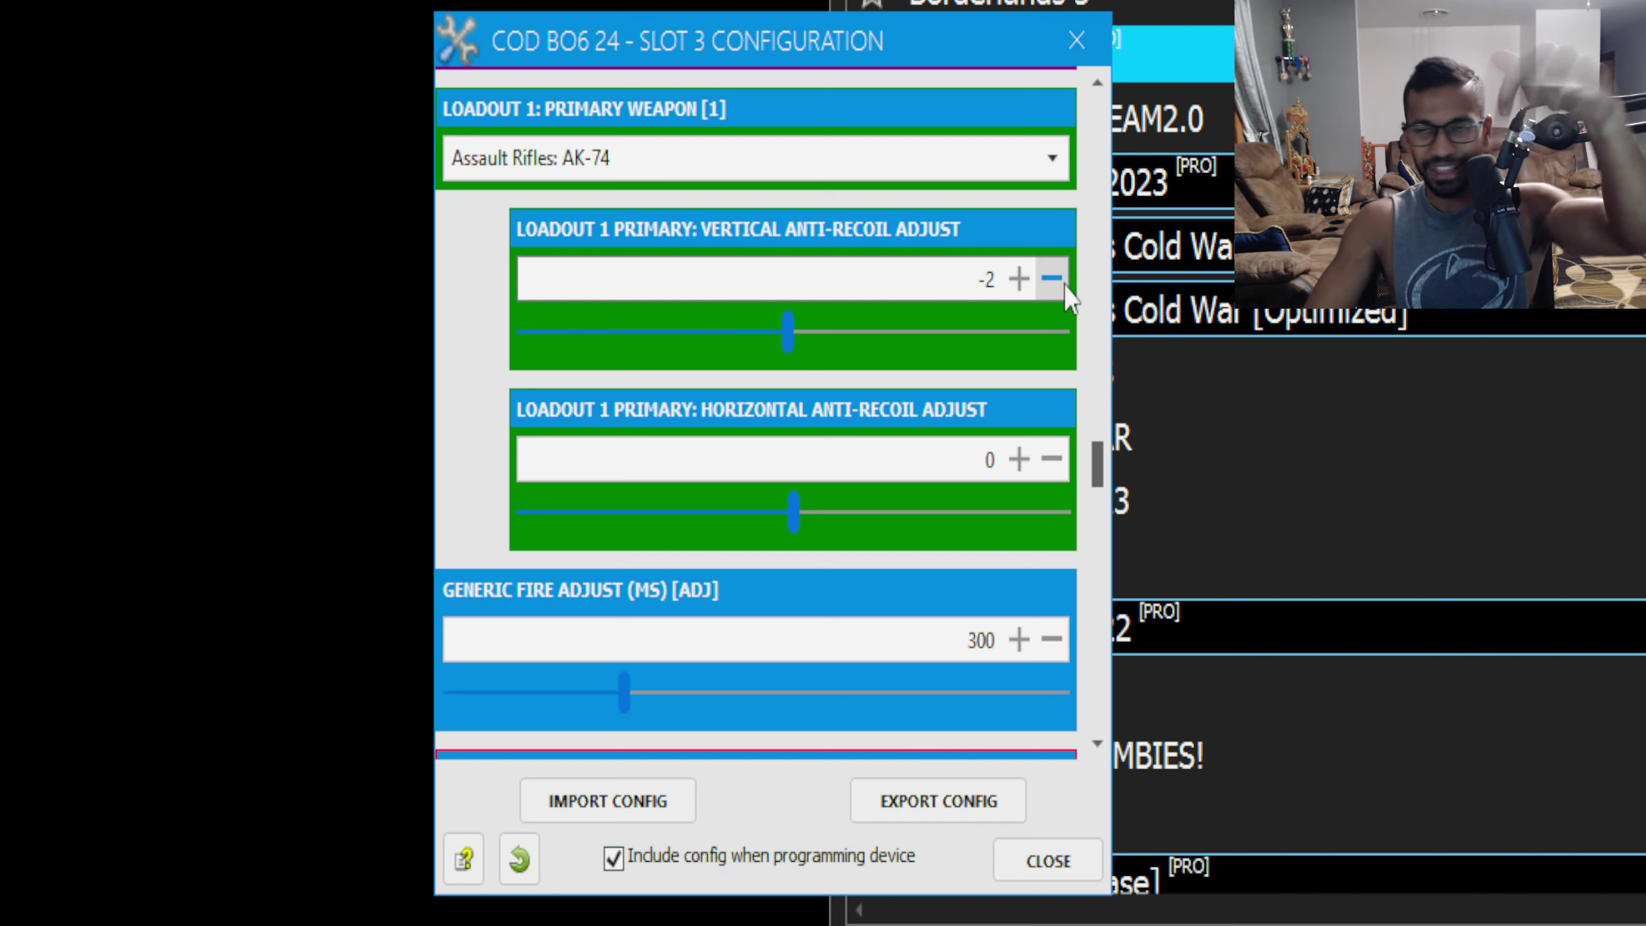
left_click(1052, 279)
left_click(1051, 279)
left_click(1052, 279)
left_click(1018, 281)
left_click(1019, 280)
left_click(1019, 281)
left_click(1019, 280)
left_click(1019, 280)
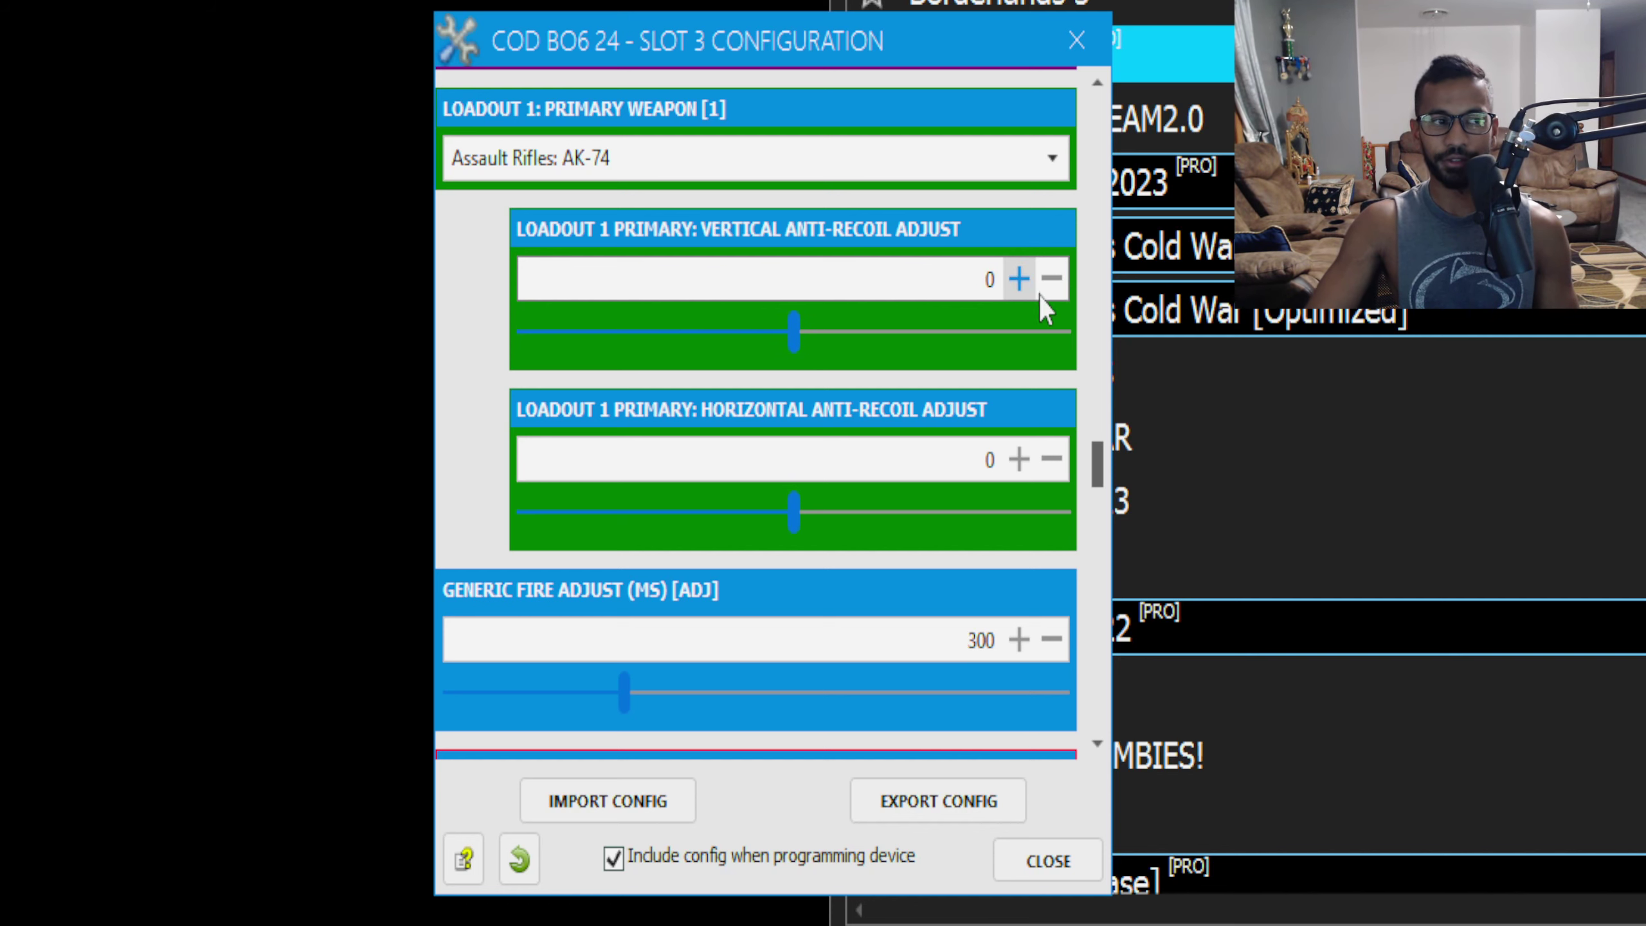
Set the Loadout 1 secondary weapon to SMGs: C9
left_click_drag(1095, 458, 1082, 494)
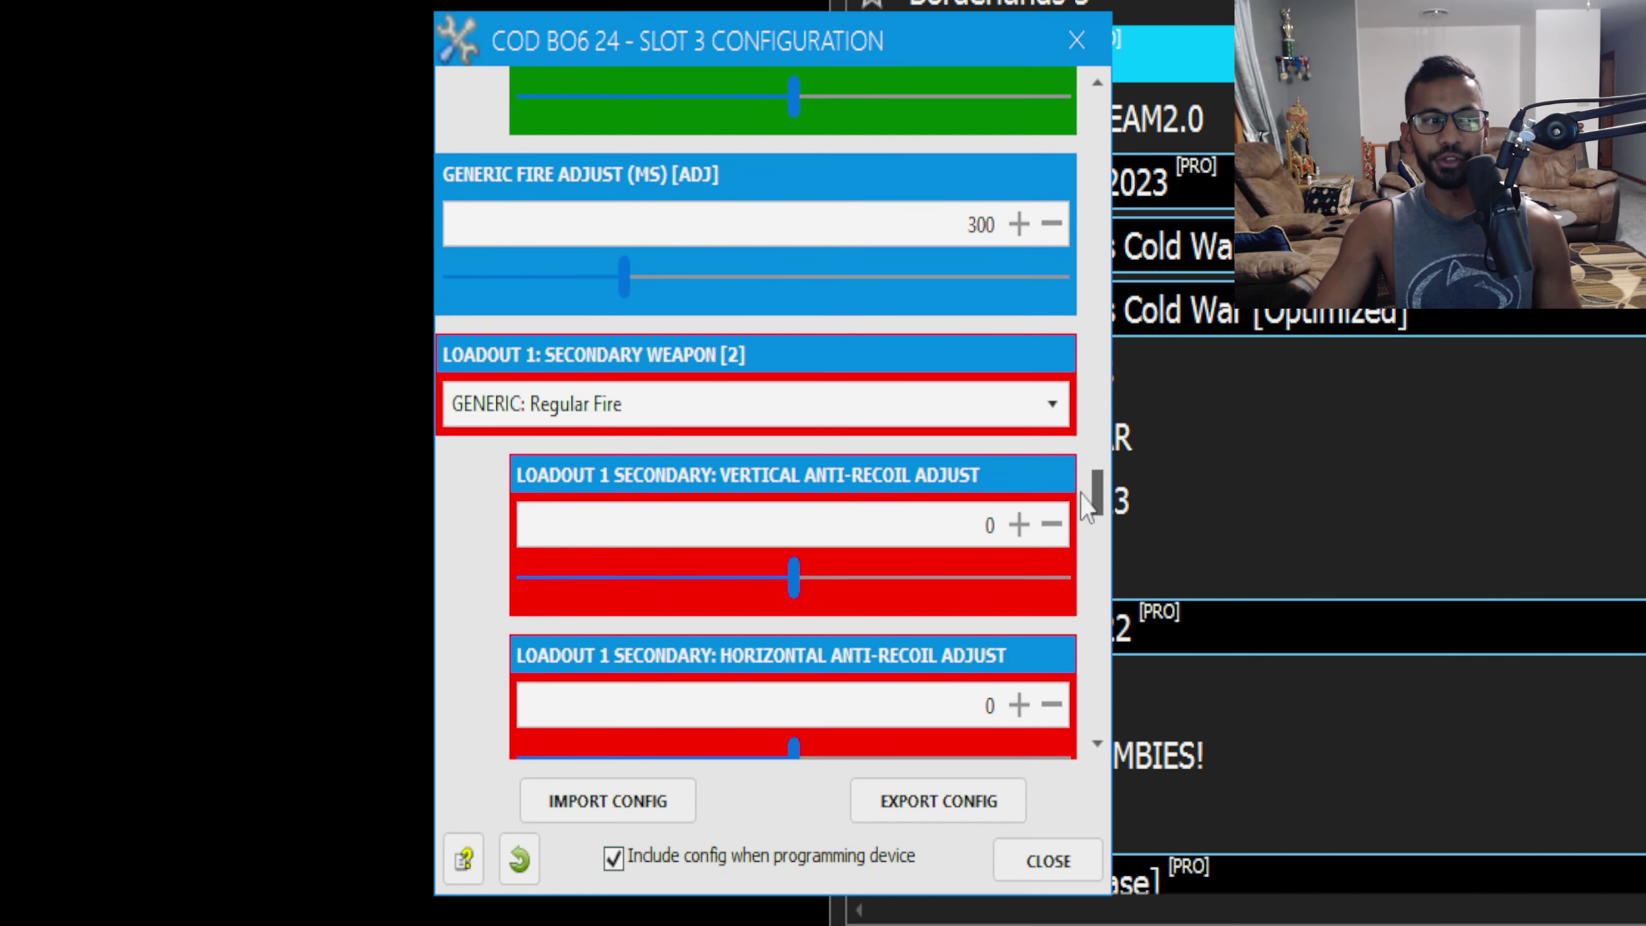
left_click(605, 403)
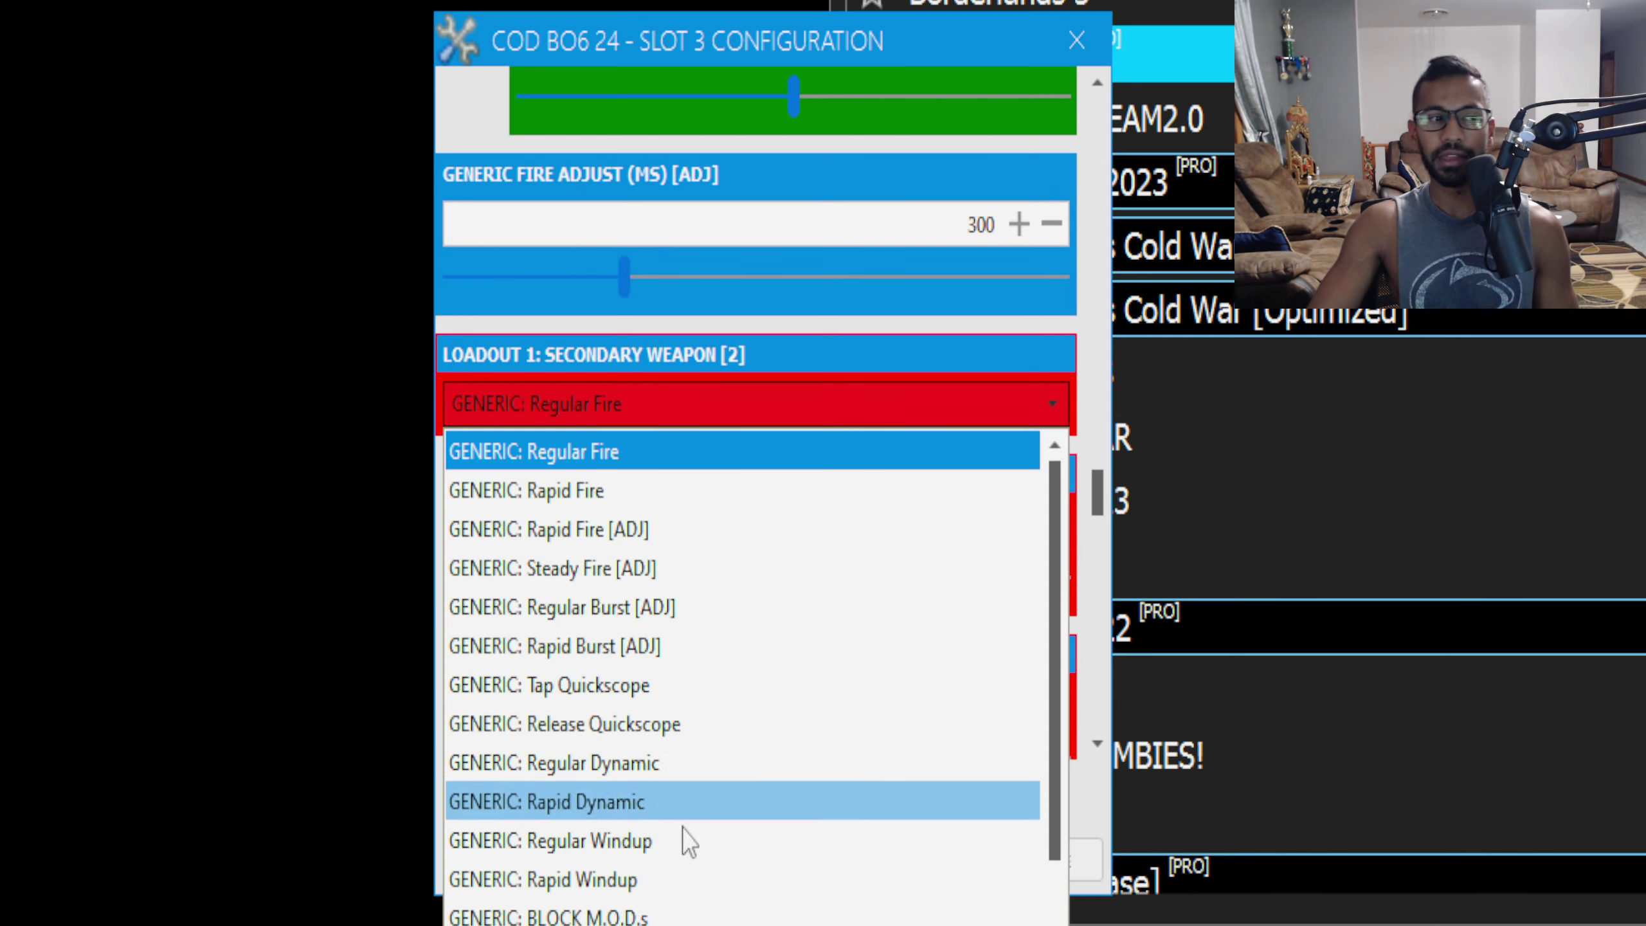
scroll(668, 862, "down", 4)
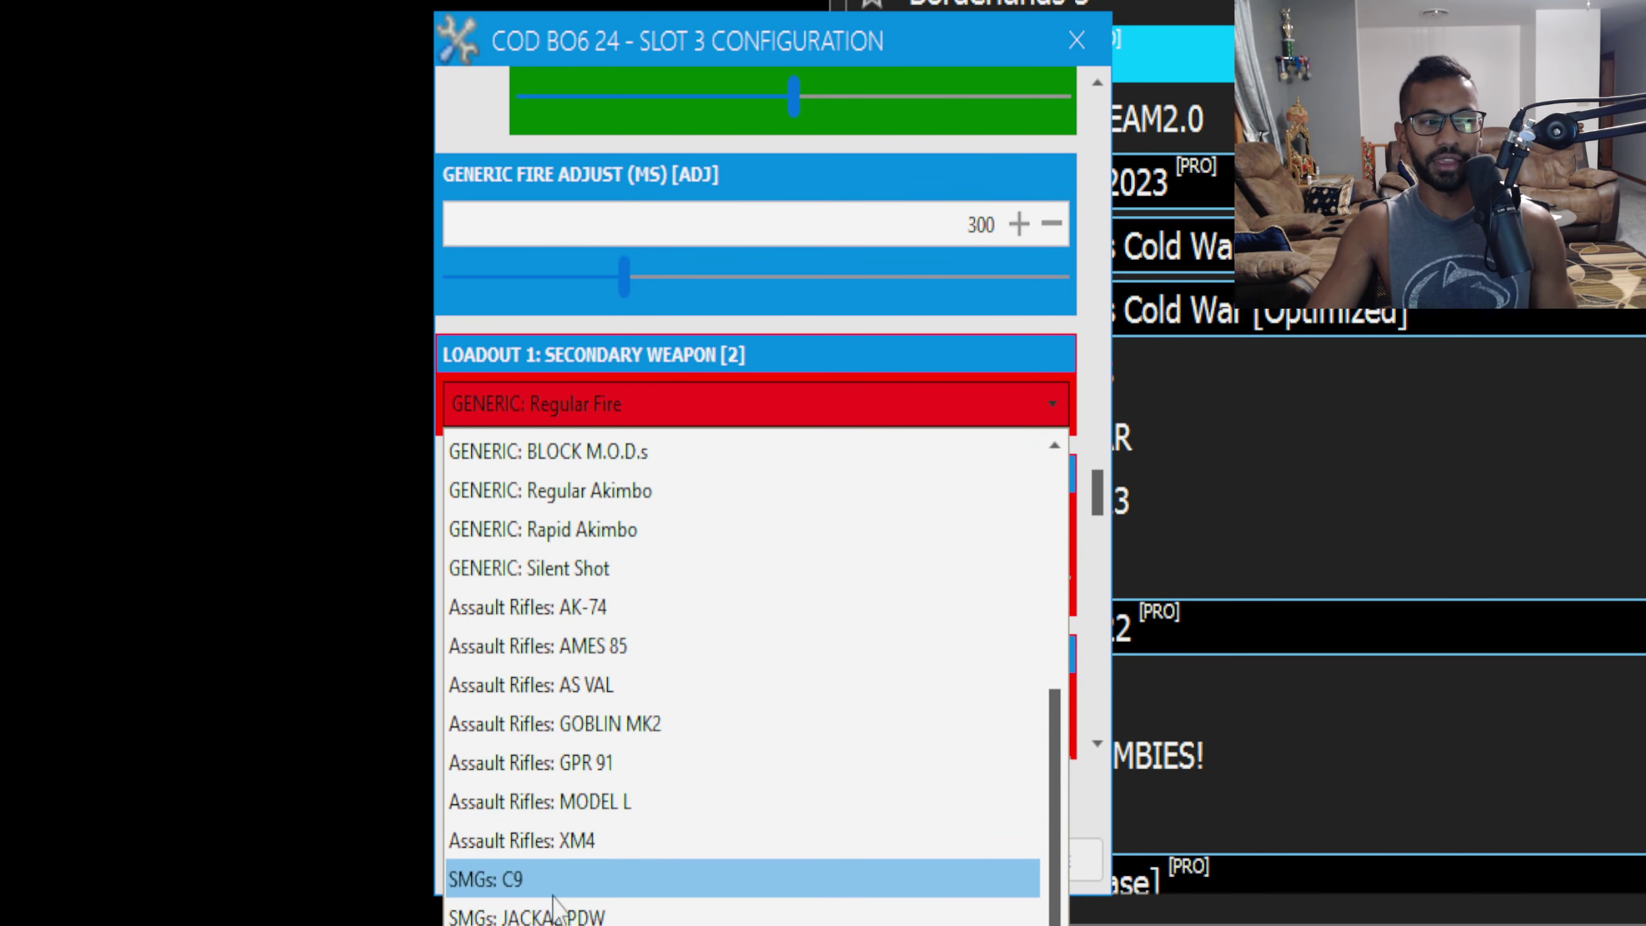
left_click(632, 879)
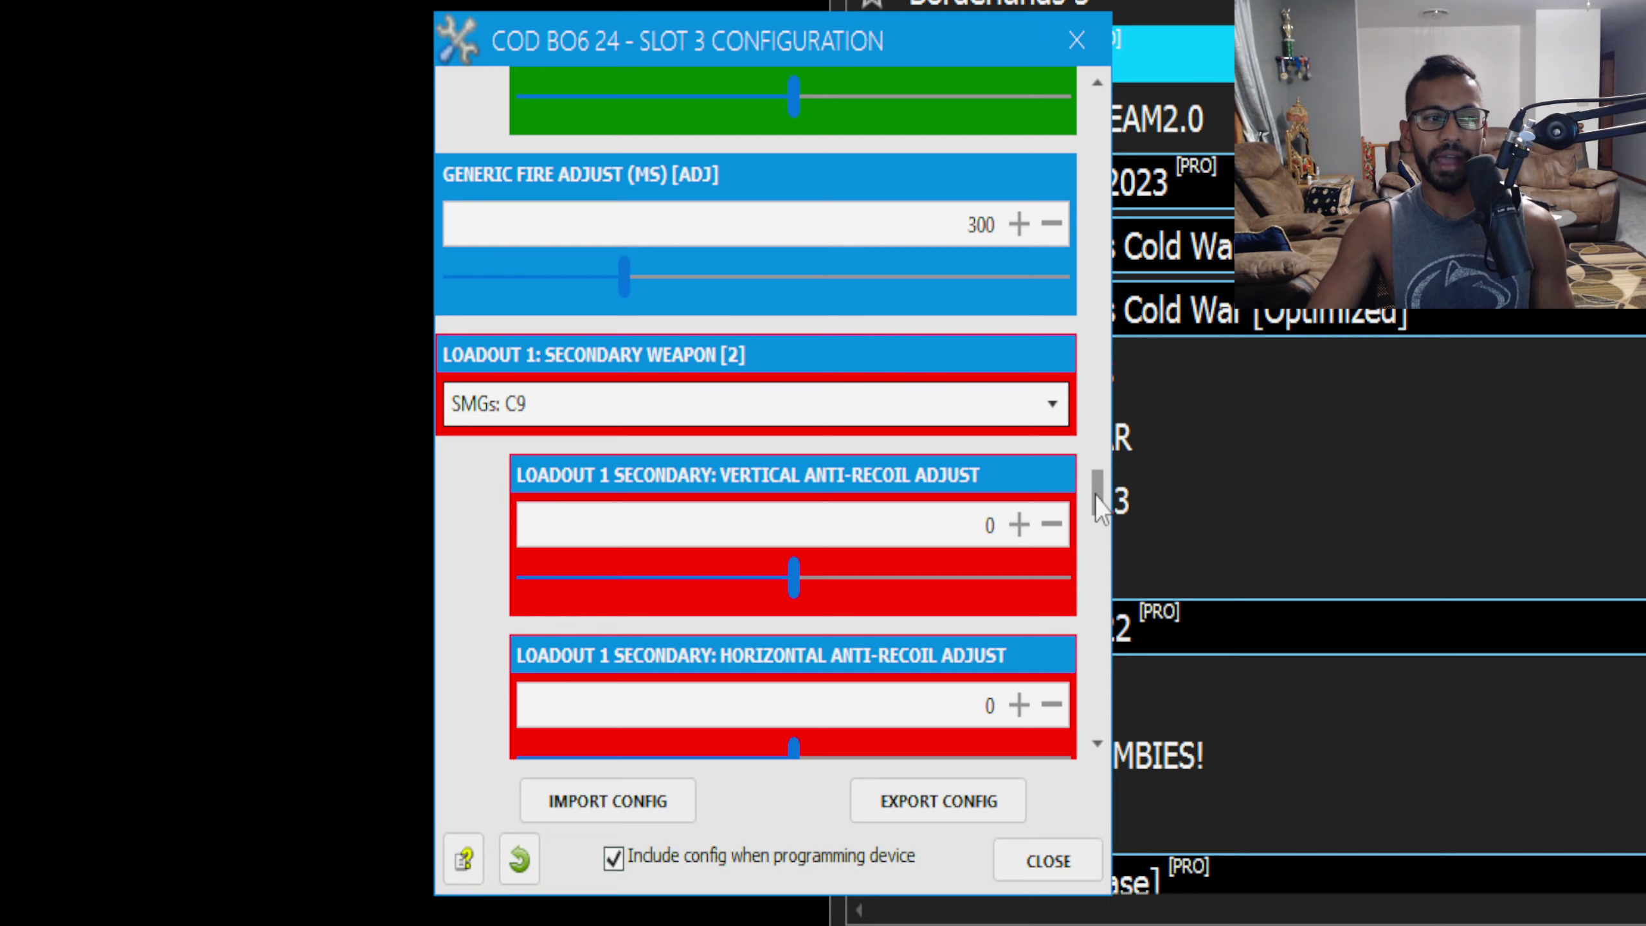
Review the Loadout 2 primary weapon options, keeping GENERIC: Regular Fire
scroll(1075, 489, "down", 2)
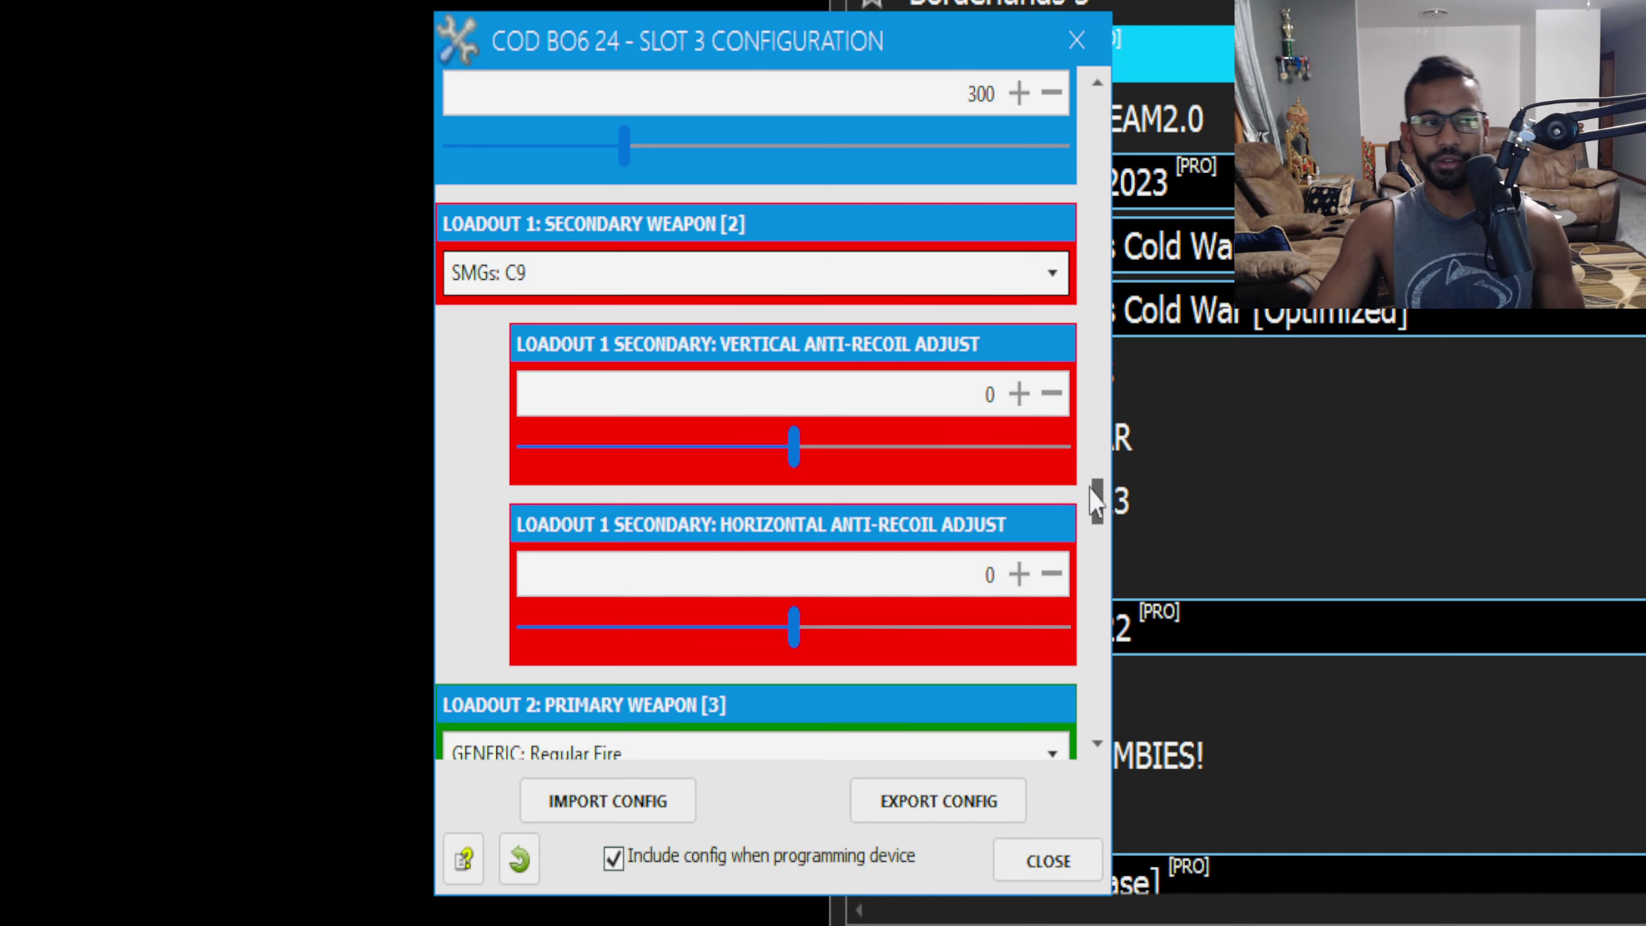
left_click_drag(1105, 502, 1103, 525)
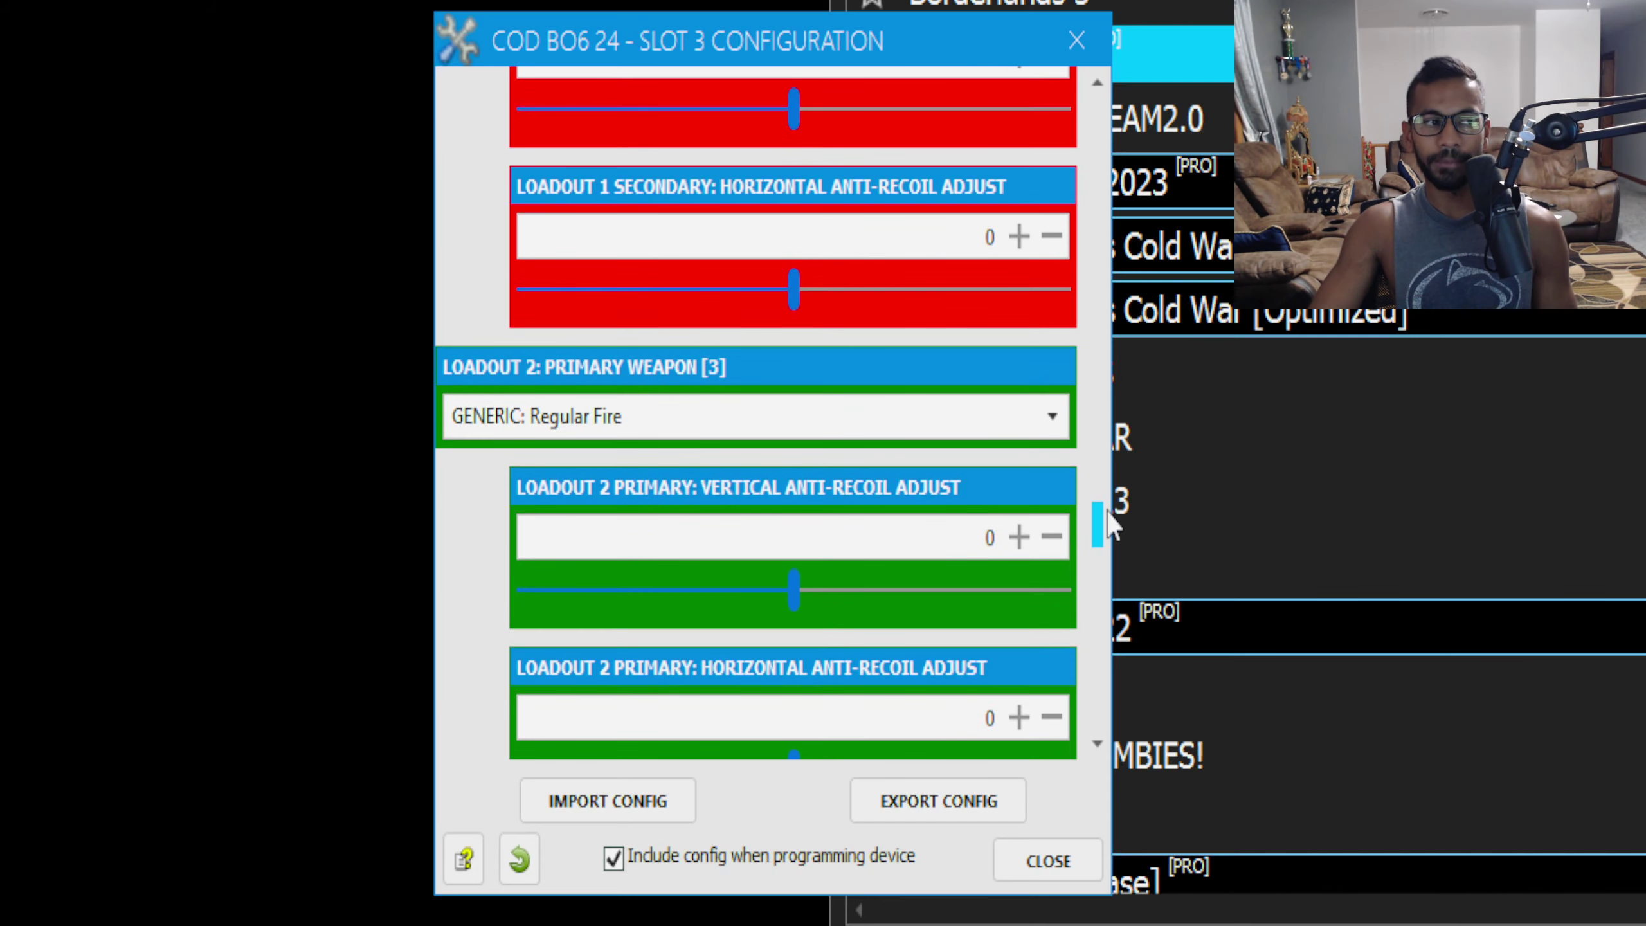
left_click(606, 418)
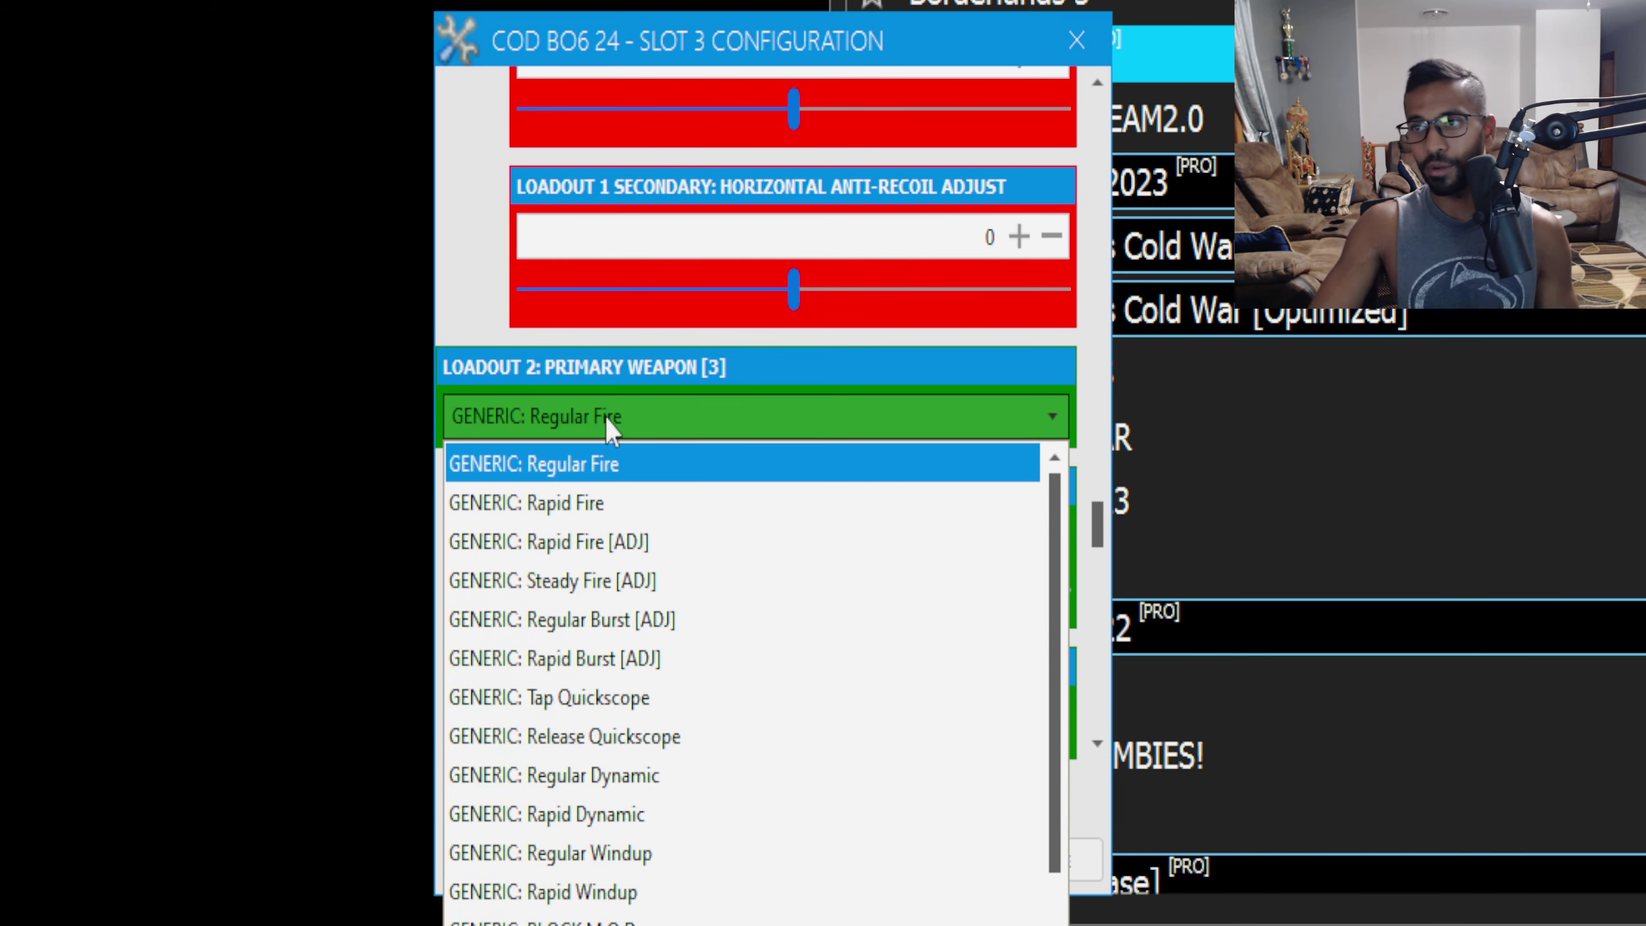
left_click(606, 418)
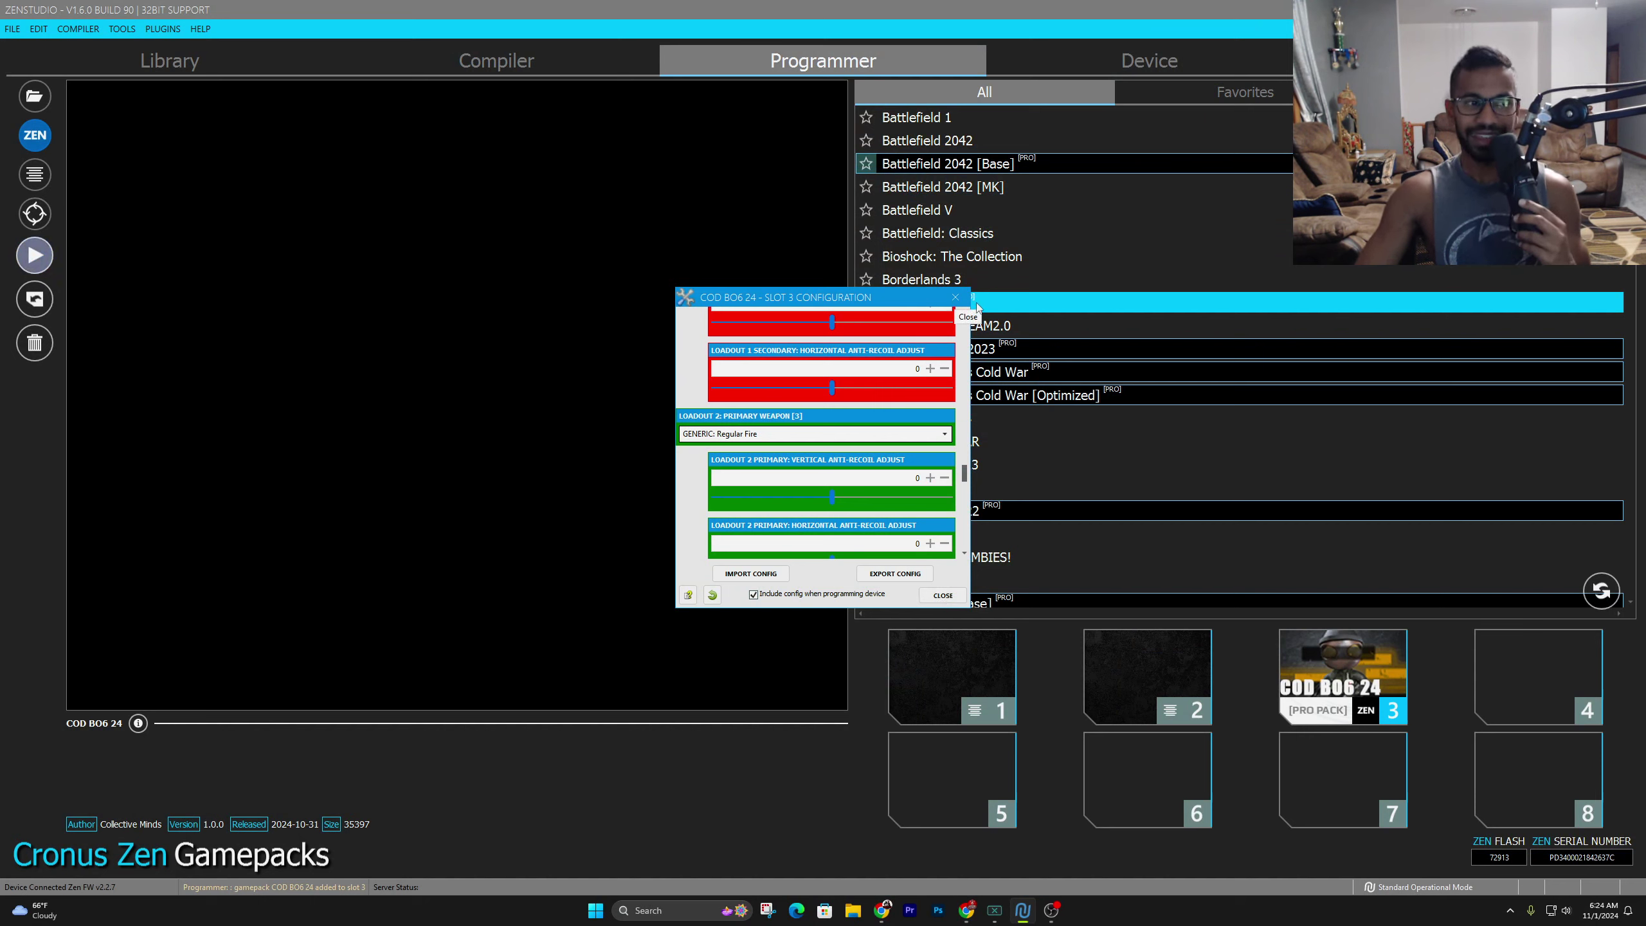
Close the slot 3 configuration and program the Zen device with the configured COD BO6 24 gamepack
left_click(938, 598)
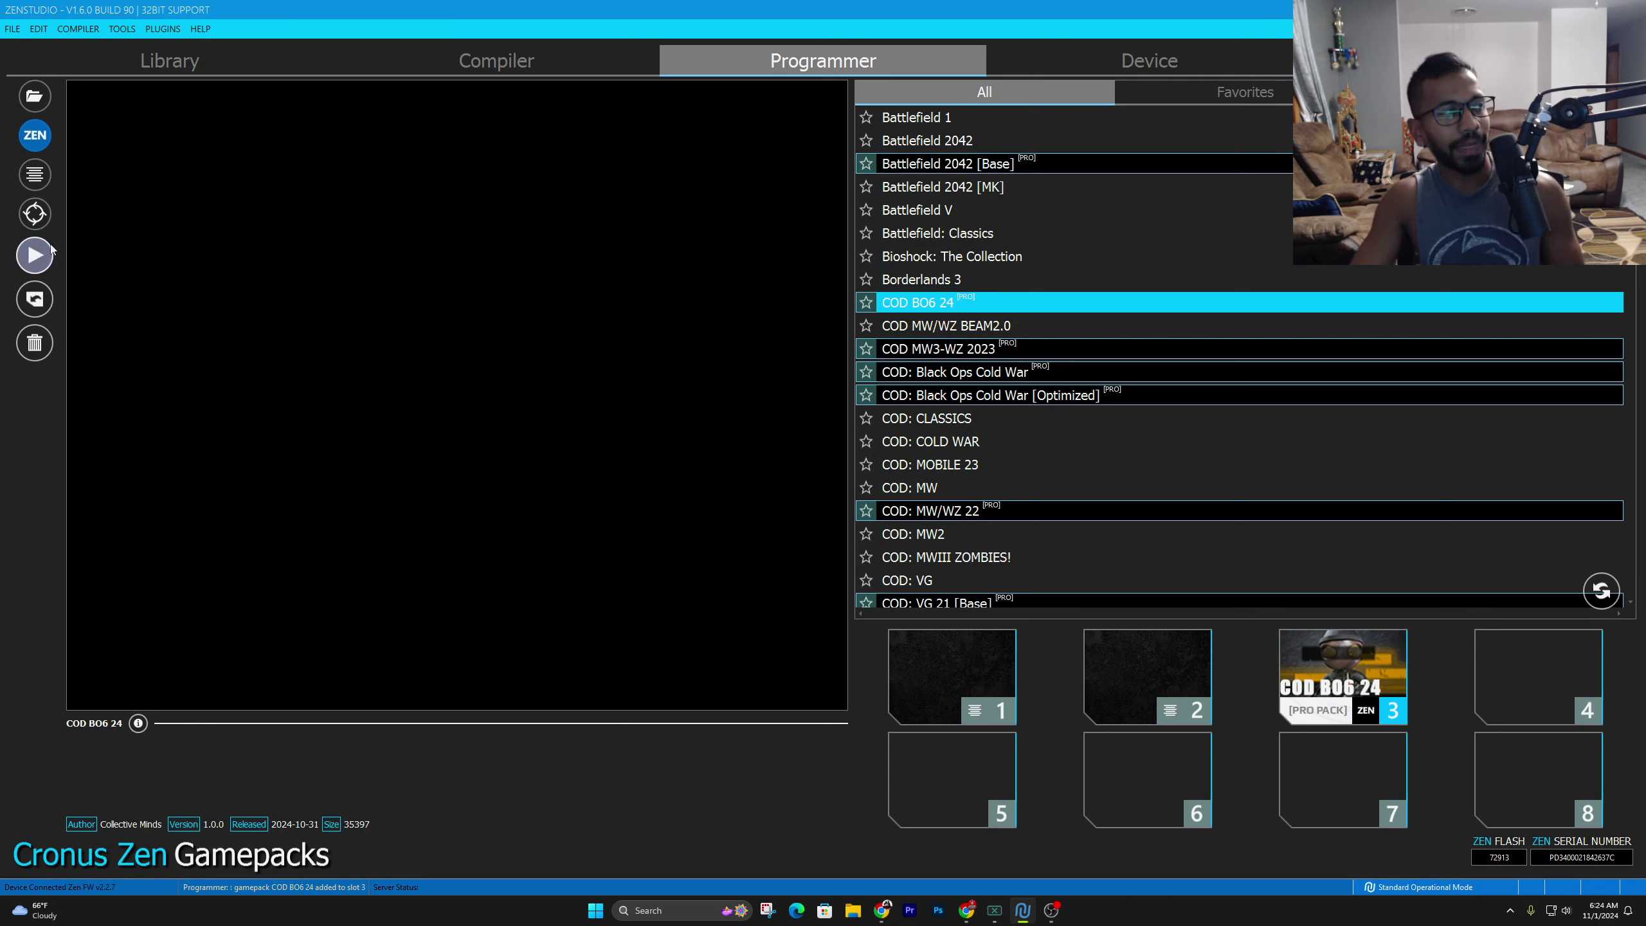
left_click(34, 255)
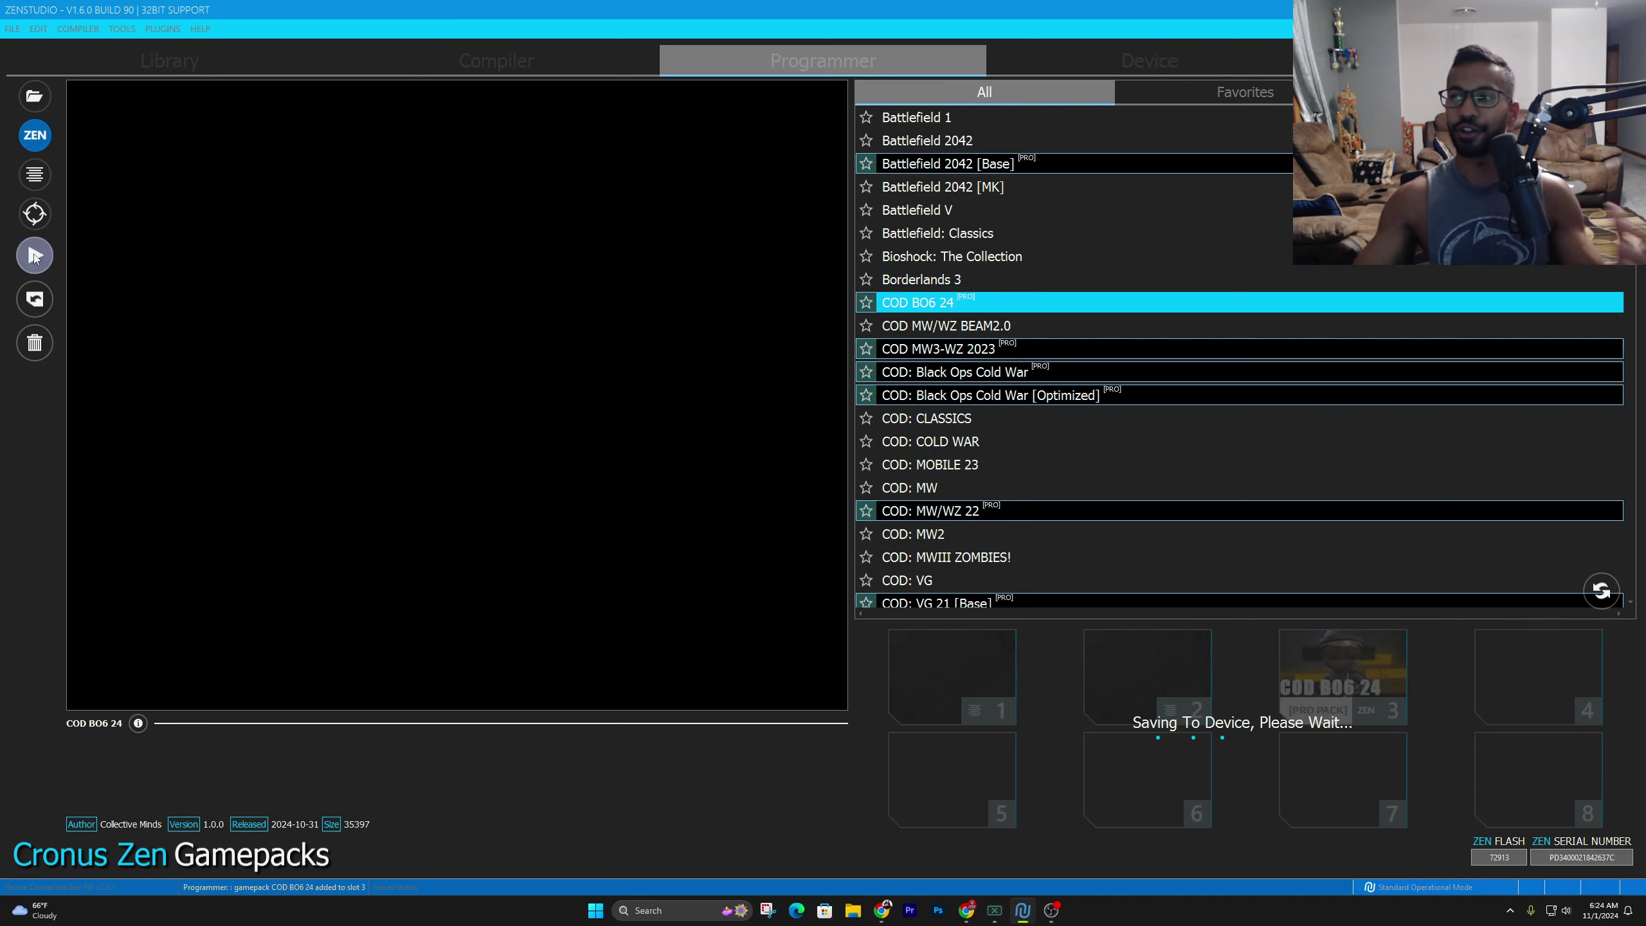